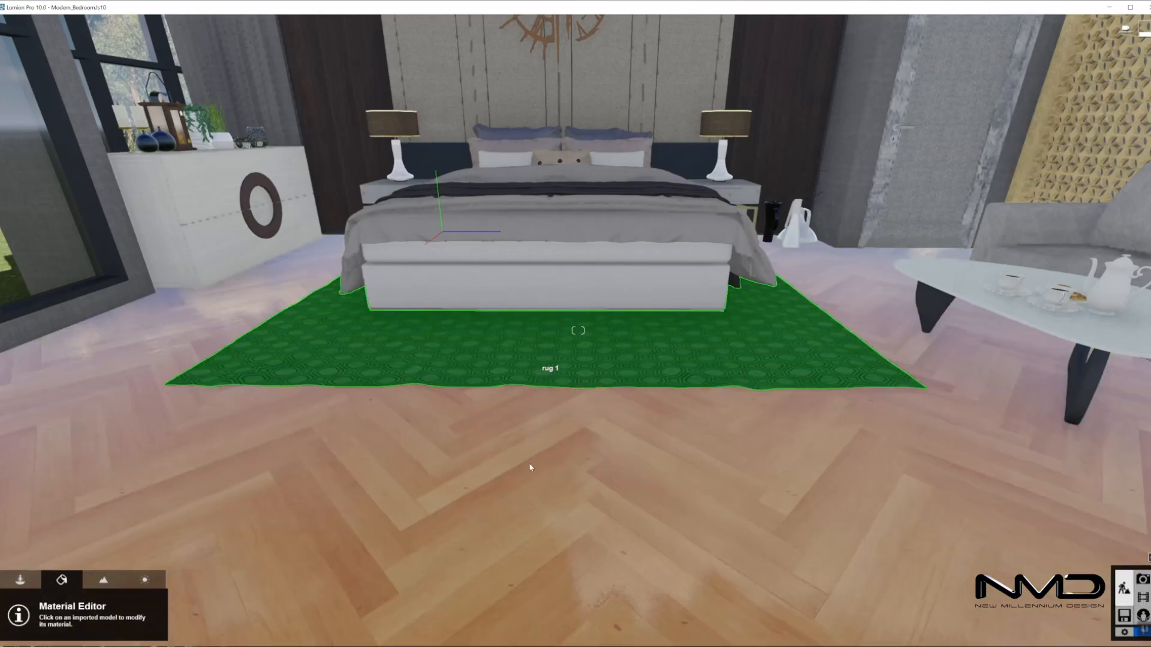
Apply the Warm White Fur material from the Various library to the rug under the bed and save the change.
{"action": "left_click", "coordinate": [527, 475]}
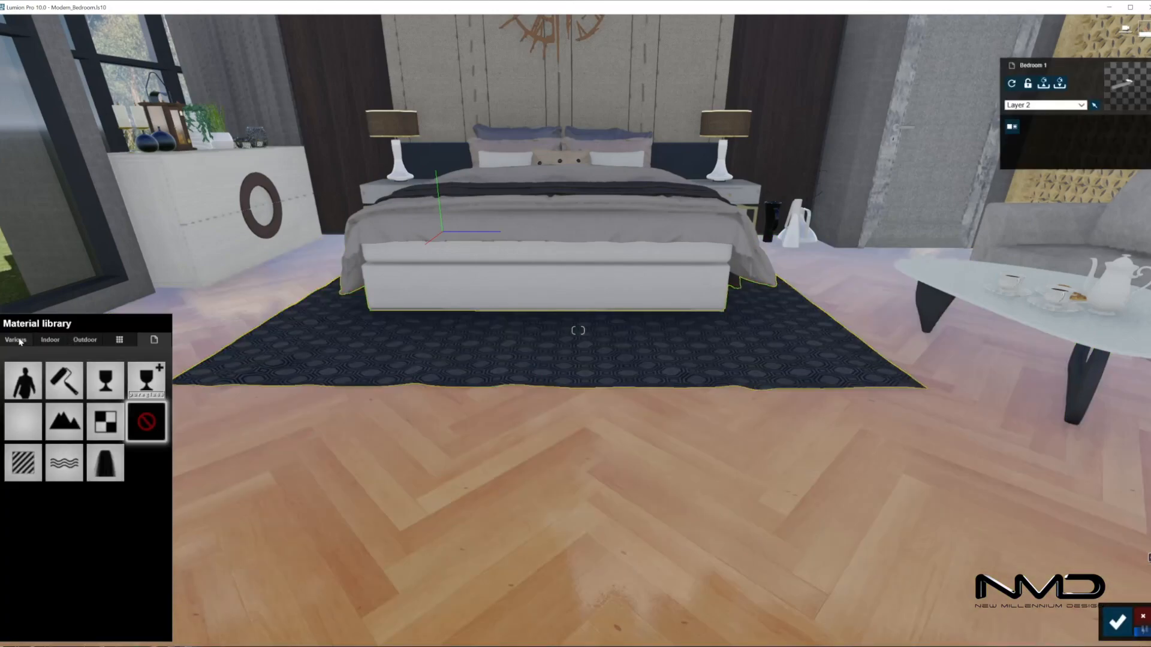
{"action": "left_click", "coordinate": [18, 340]}
{"action": "left_click", "coordinate": [119, 393]}
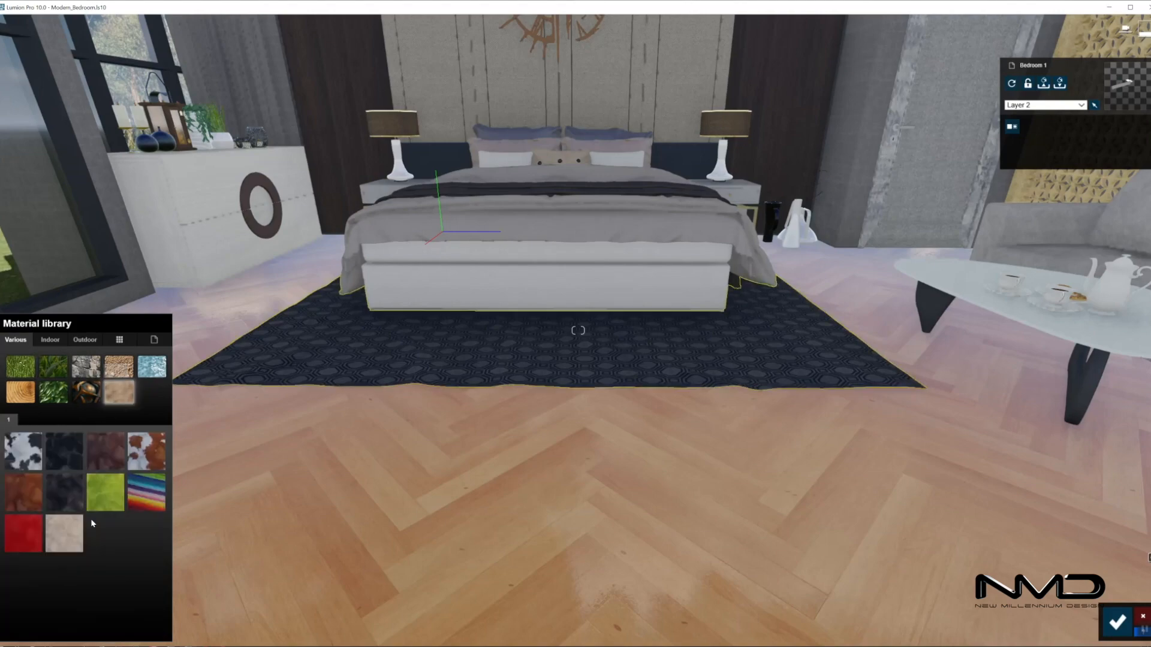
{"action": "left_click", "coordinate": [66, 547]}
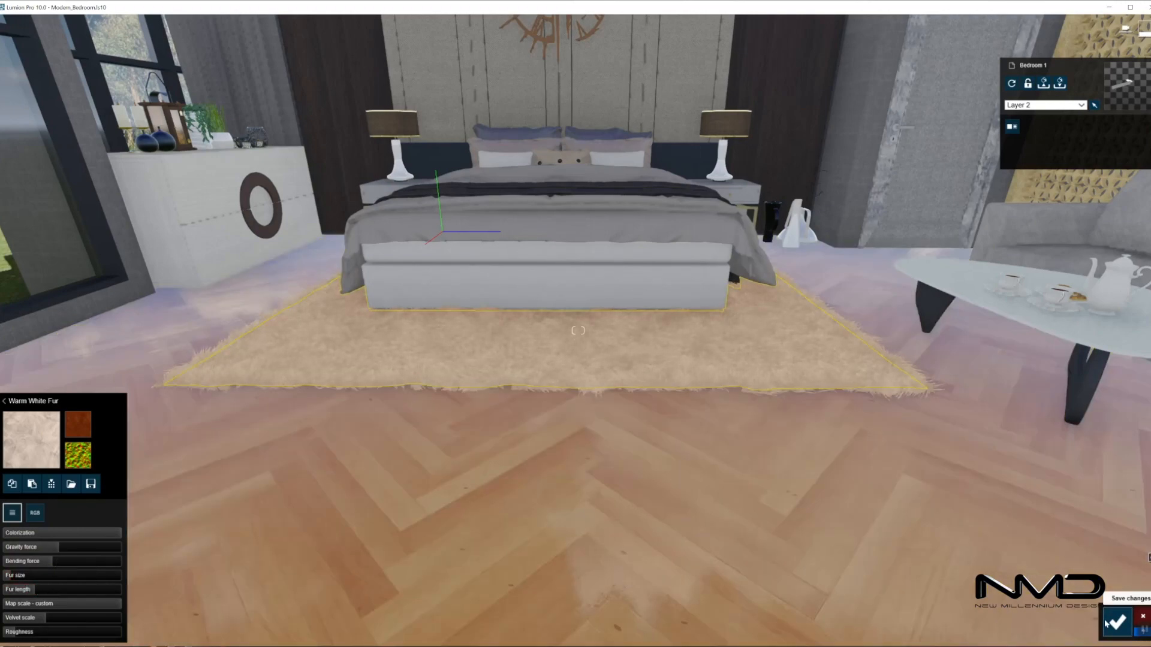
{"action": "left_click", "coordinate": [1117, 621]}
Apply the outdoor material Wood 003 1024 to the white sideboard beside the window.
{"action": "key", "text": "w"}
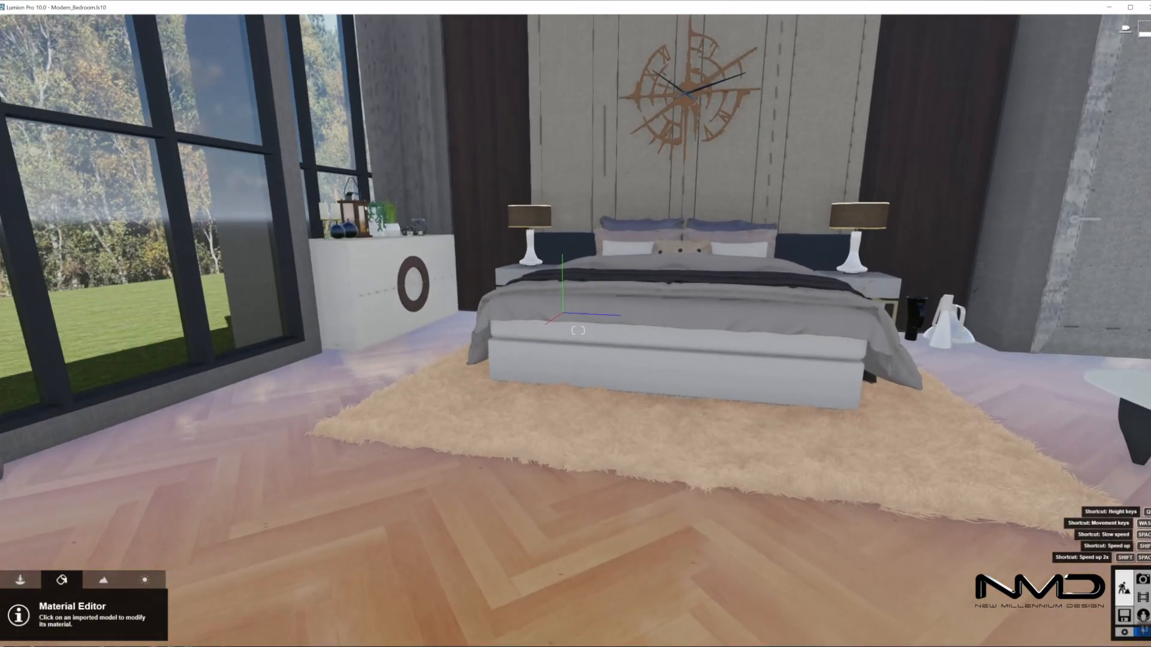
{"action": "right_click_drag", "start_coordinate": [749, 537], "coordinate": [642, 520]}
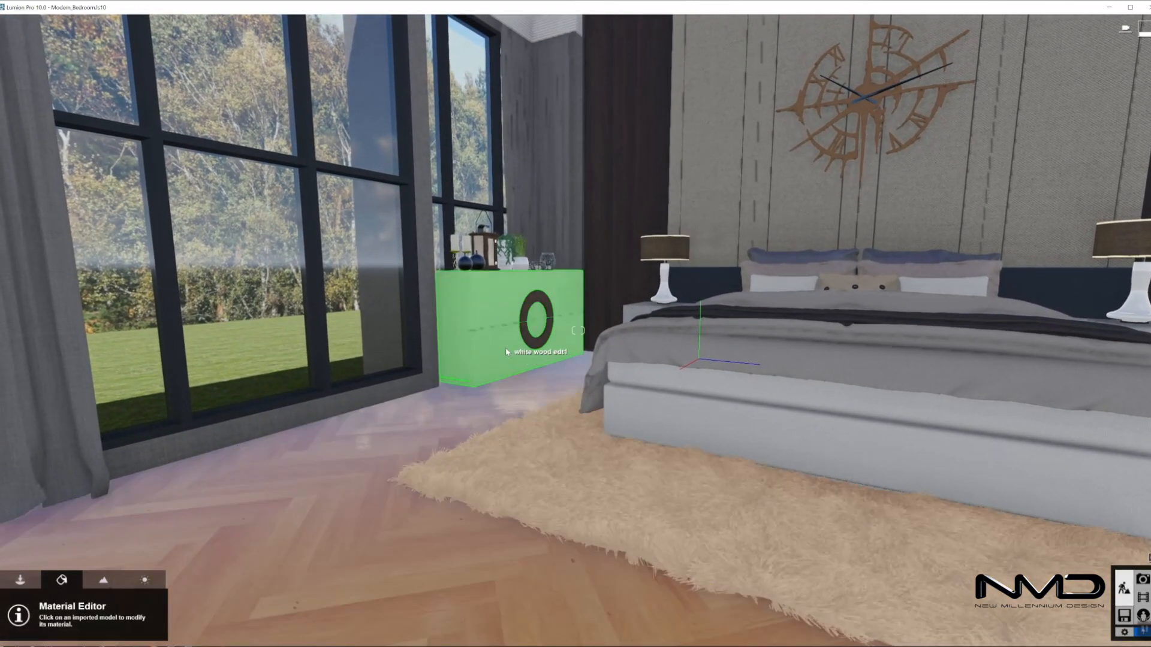
{"action": "left_click", "coordinate": [342, 465]}
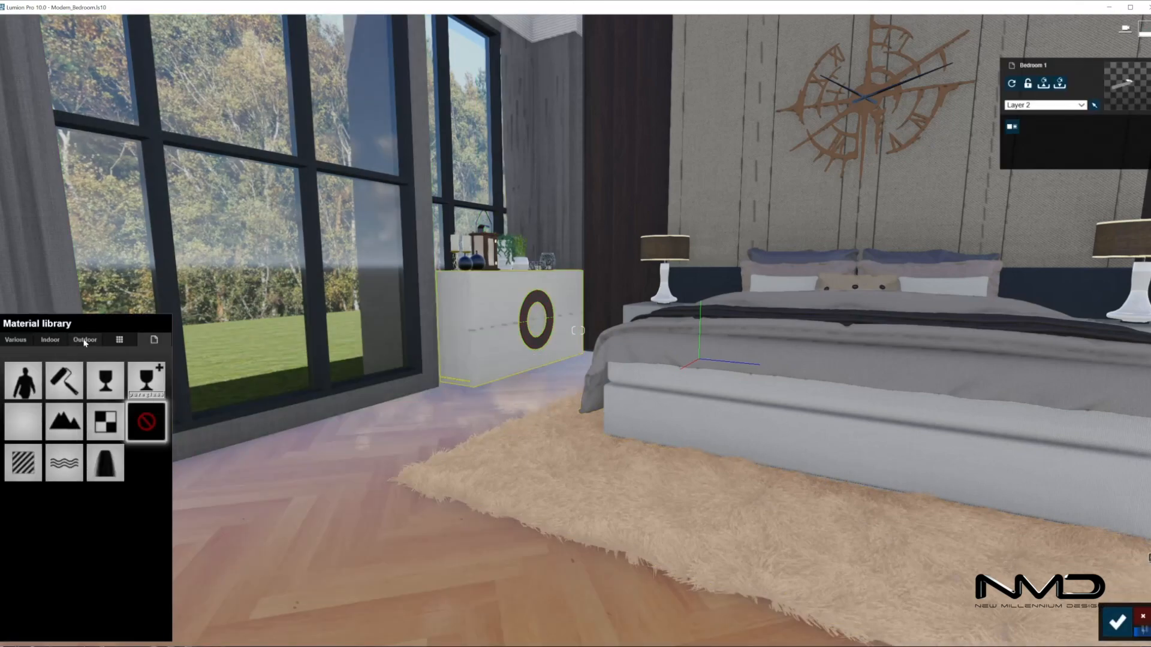
{"action": "left_click", "coordinate": [85, 341]}
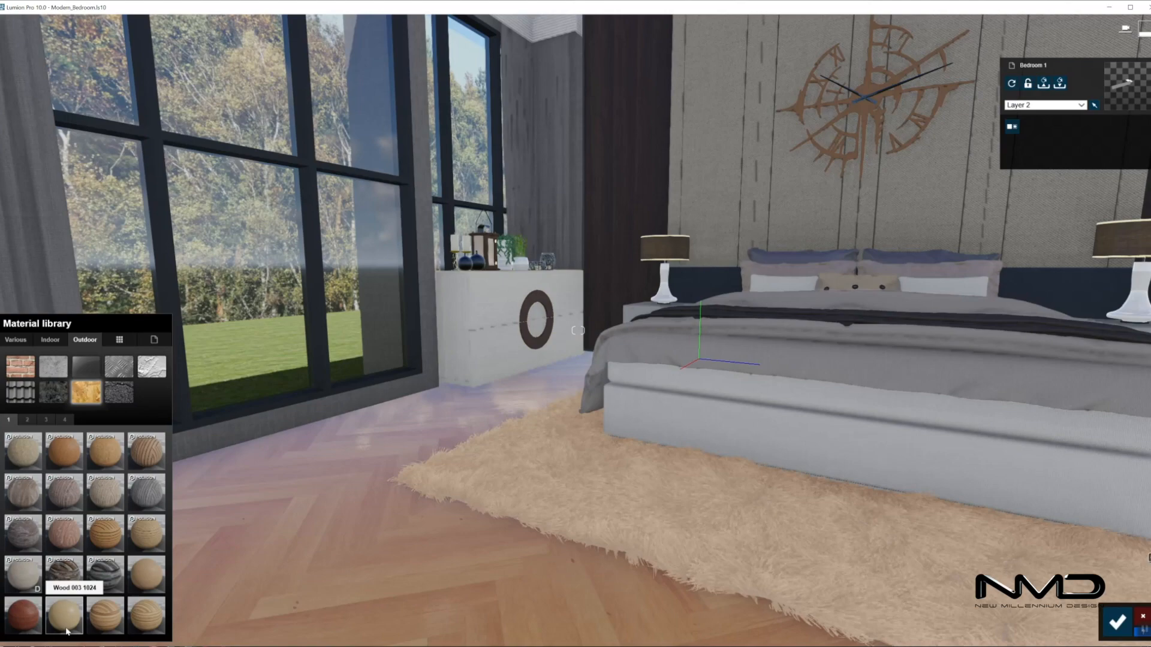
{"action": "left_click", "coordinate": [66, 626]}
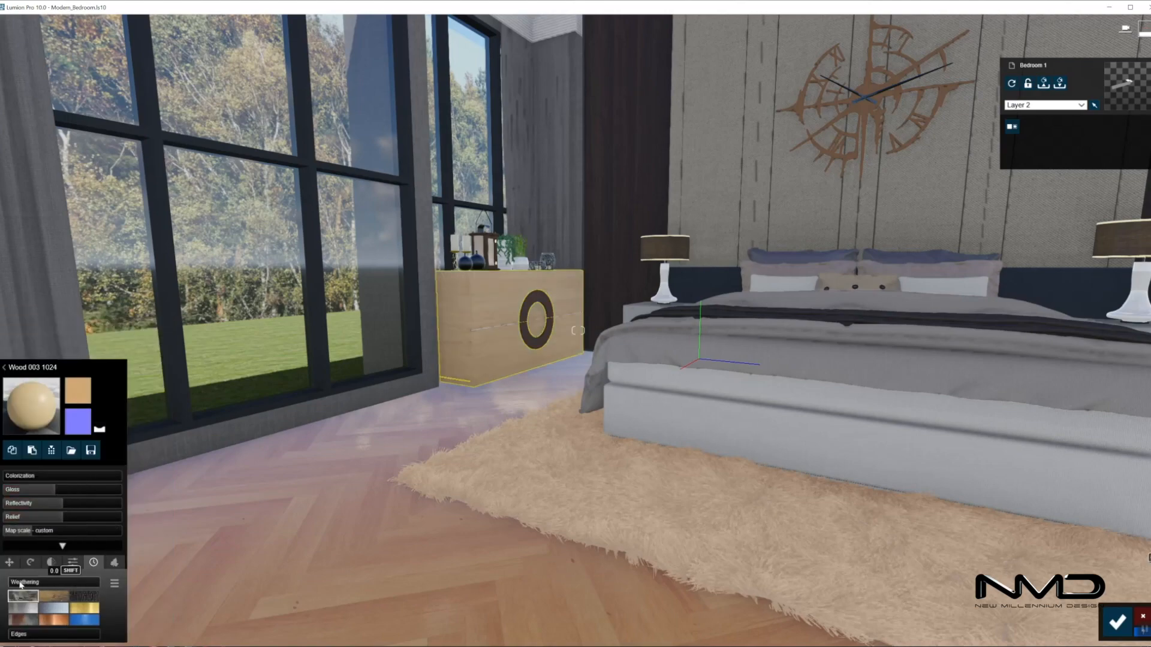
Give the sideboard's wood slight wood-type weathering, lower reflectivity and slightly higher relief, and copy the material.
{"action": "left_click", "coordinate": [54, 596]}
{"action": "left_click", "coordinate": [16, 585]}
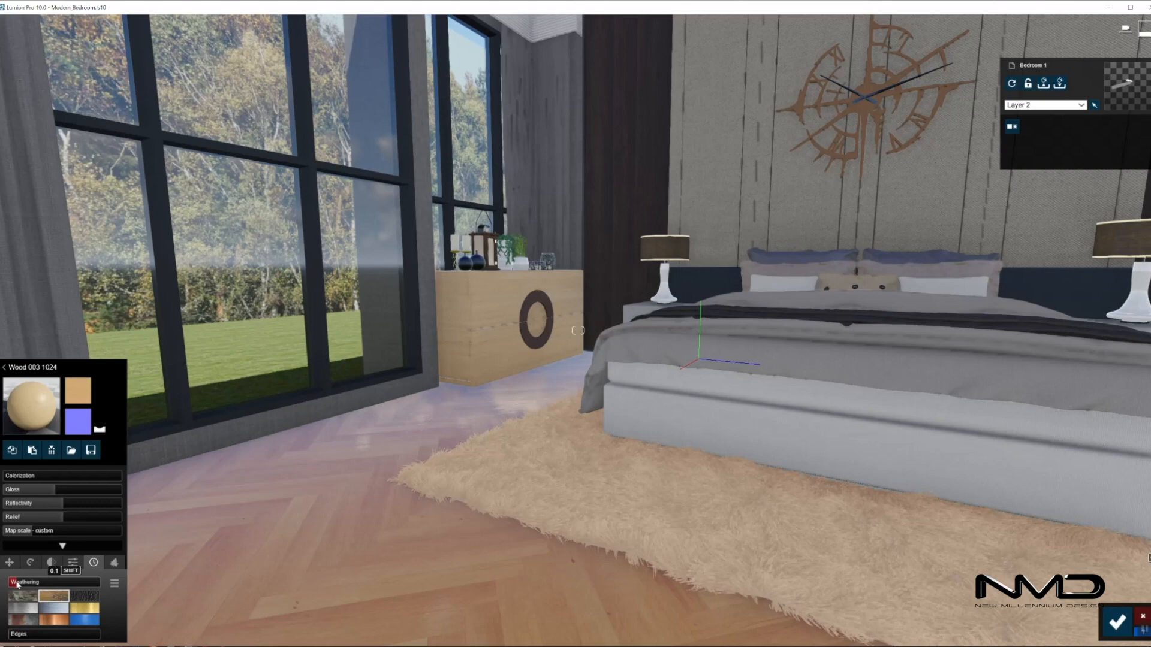
{"action": "left_click_drag", "start_coordinate": [51, 504], "coordinate": [33, 500]}
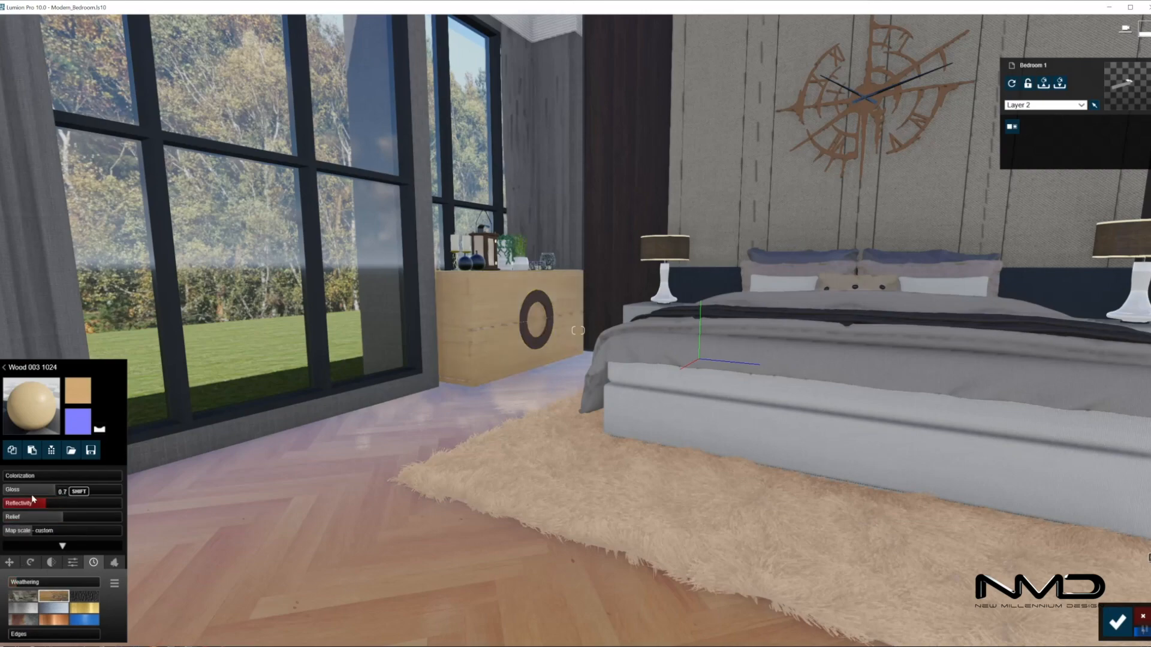
{"action": "left_click_drag", "start_coordinate": [63, 516], "coordinate": [69, 516]}
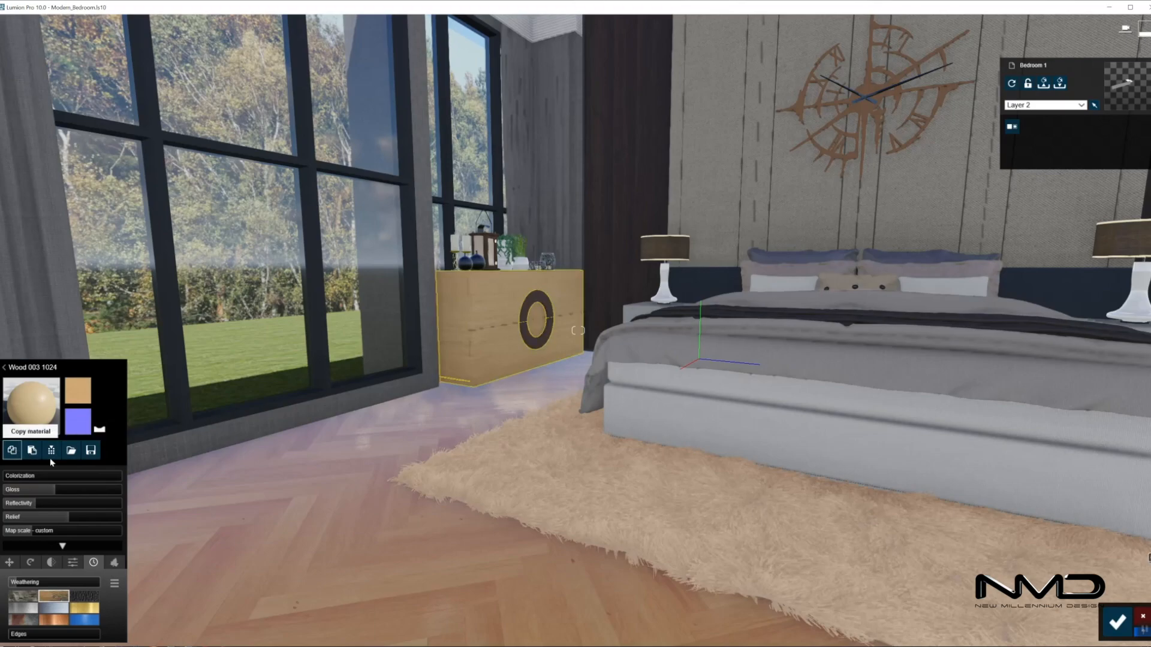
Paste the copied wood material onto the window surround and corner column, and set its pitch to 90°.
{"action": "right_click_drag", "start_coordinate": [240, 509], "coordinate": [300, 360]}
{"action": "right_click_drag", "start_coordinate": [577, 330], "coordinate": [570, 327]}
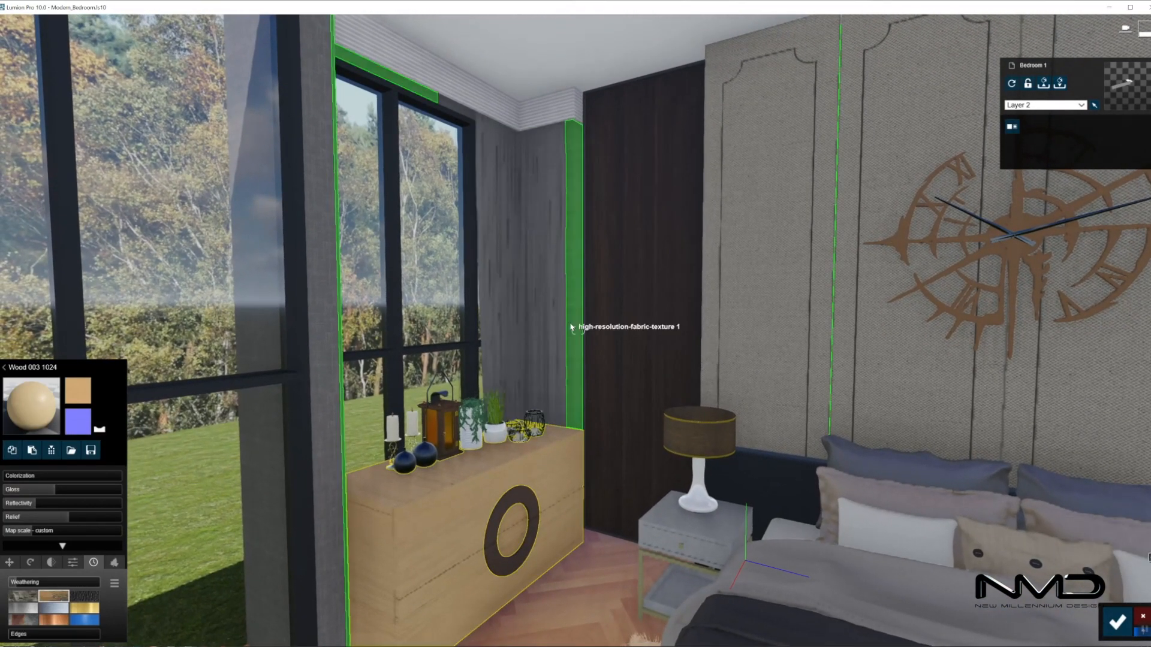
{"action": "left_click", "coordinate": [571, 327]}
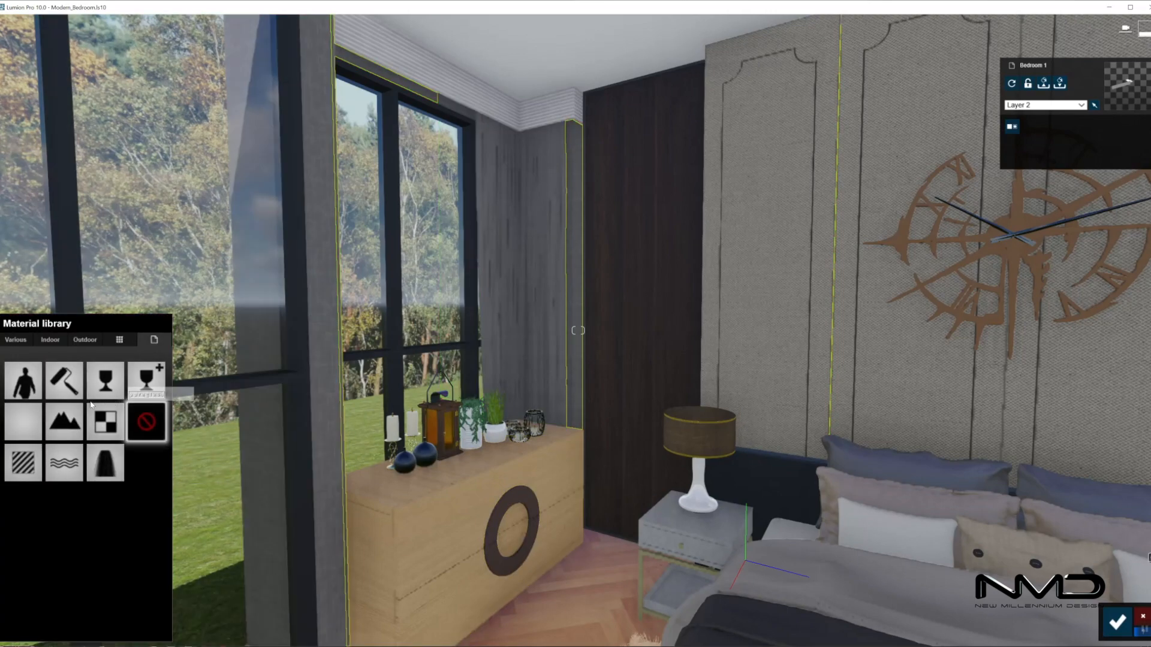
{"action": "left_click", "coordinate": [58, 440]}
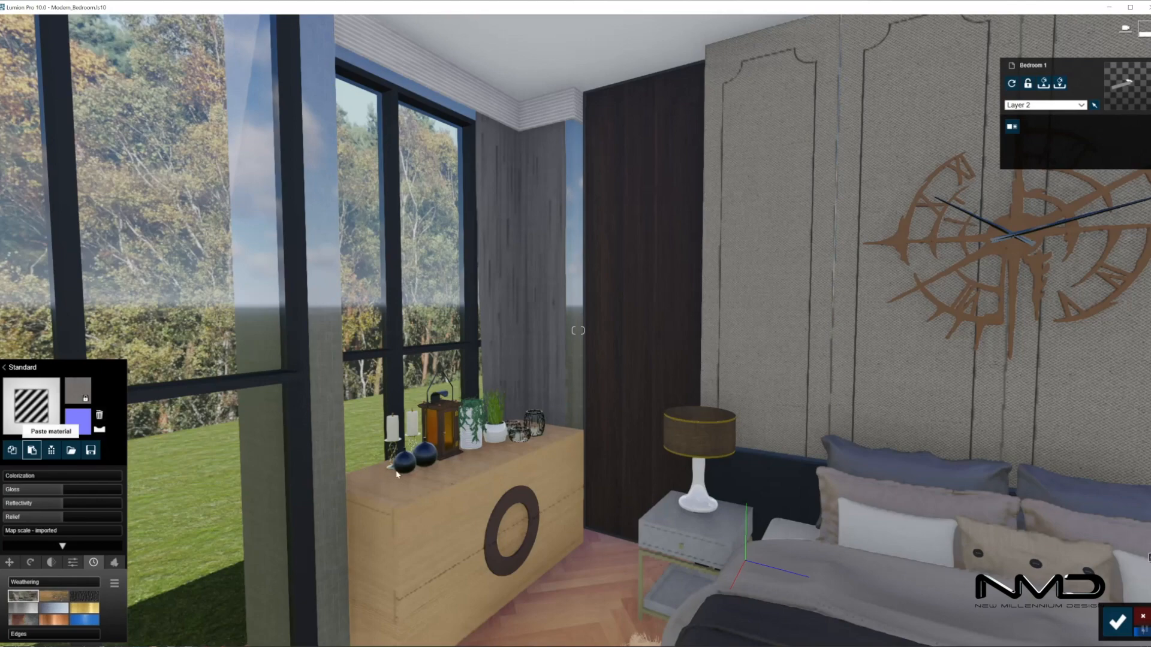
{"action": "left_click", "coordinate": [30, 563]}
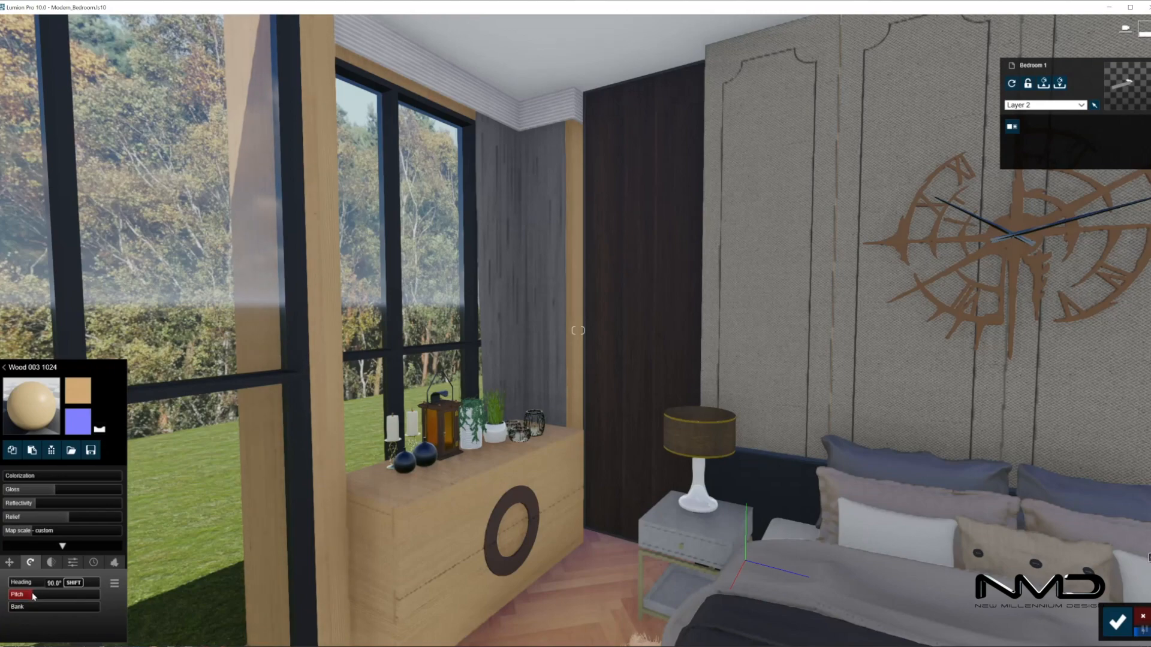
Paste the copied wood material onto the white Blinds Cellular White band above the curtains.
{"action": "left_click", "coordinate": [529, 112]}
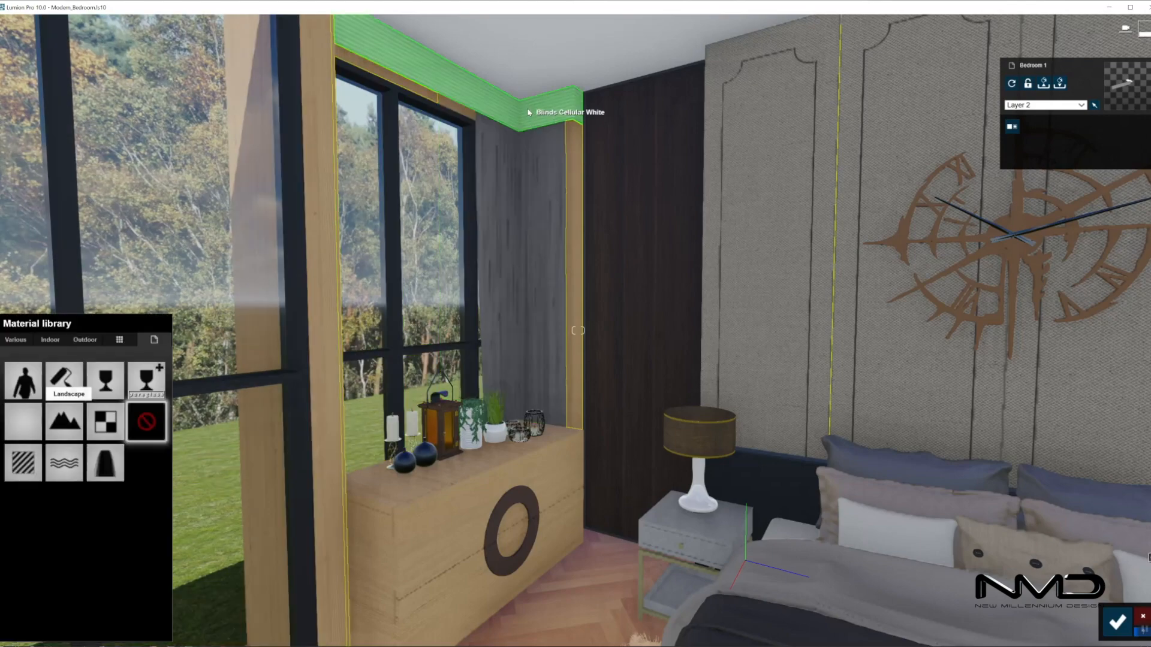
{"action": "left_click", "coordinate": [33, 467]}
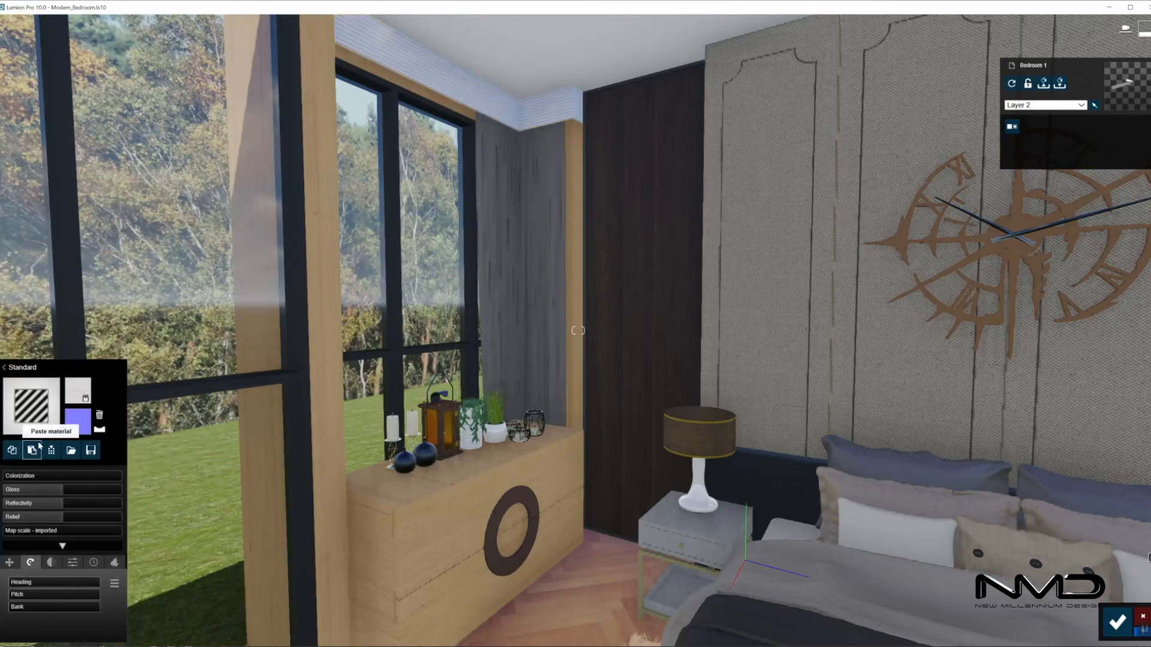
{"action": "left_click", "coordinate": [39, 446]}
Paste the copied wood material onto the door's stone side frames with a 90° pitch, and onto the grey door panel.
{"action": "right_click_drag", "start_coordinate": [244, 355], "coordinate": [515, 407]}
{"action": "right_click_drag", "start_coordinate": [577, 330], "coordinate": [665, 327]}
{"action": "key", "text": "w"}
{"action": "key", "text": "s"}
{"action": "key", "text": "w"}
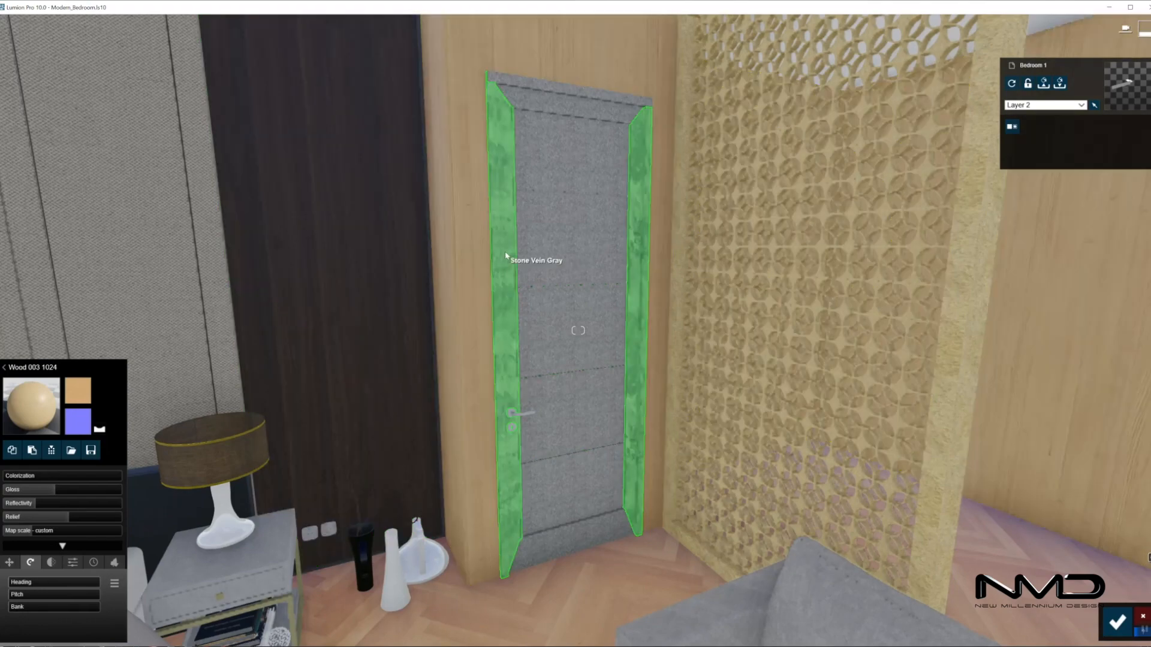
{"action": "left_click", "coordinate": [507, 251]}
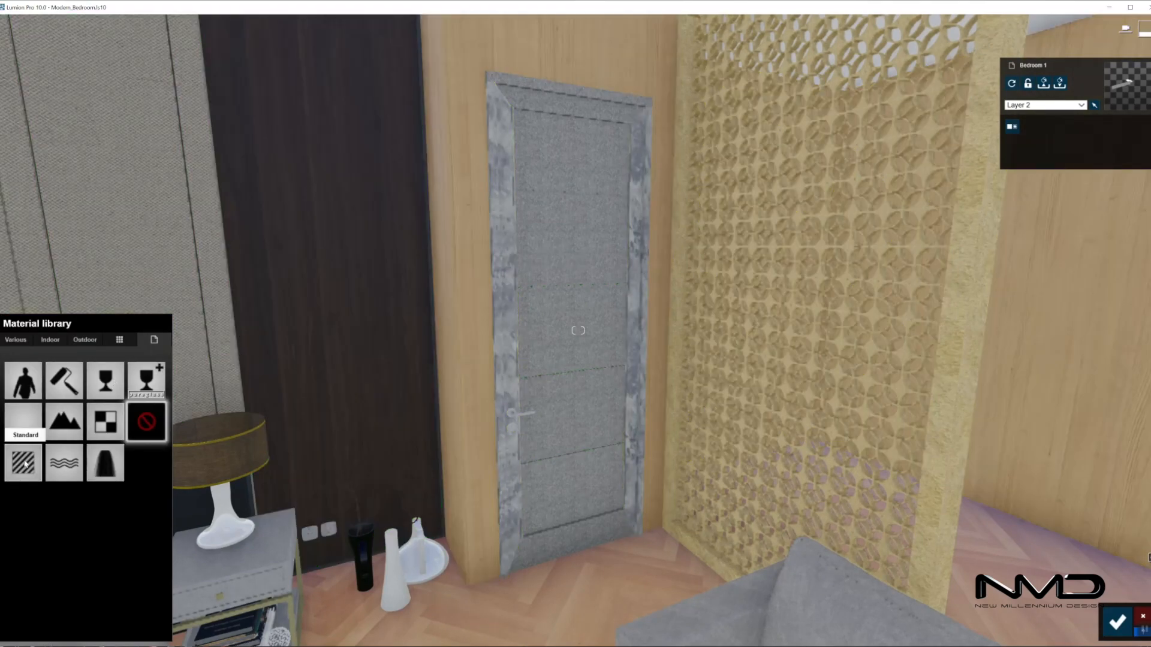
{"action": "left_click", "coordinate": [47, 397]}
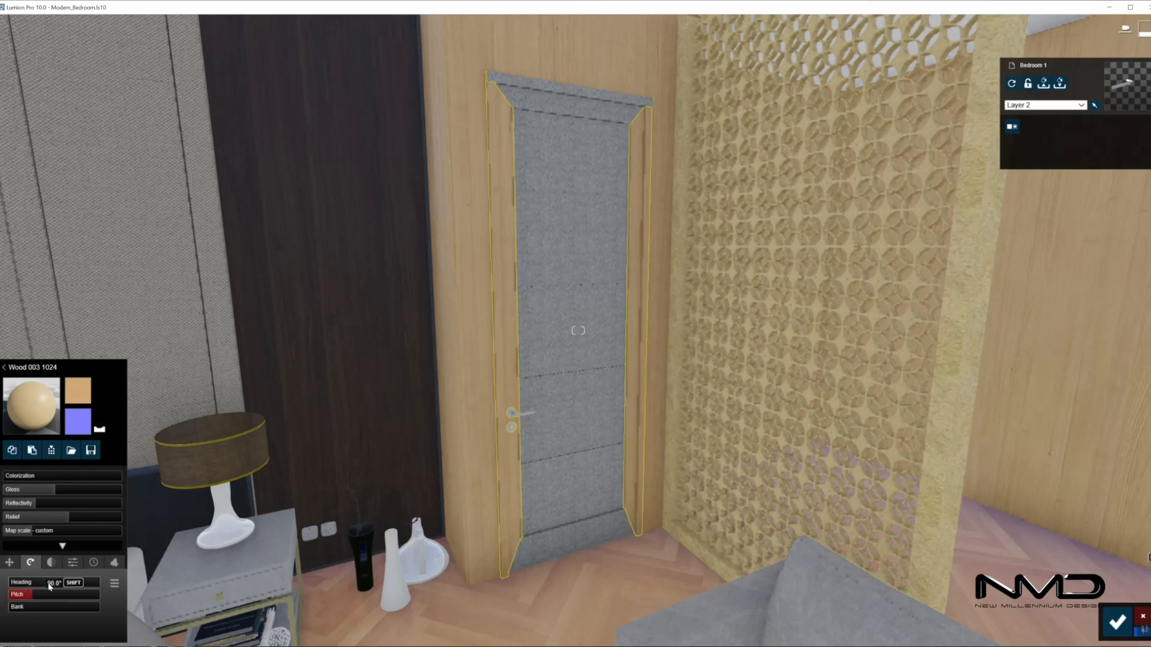
{"action": "left_click", "coordinate": [557, 106]}
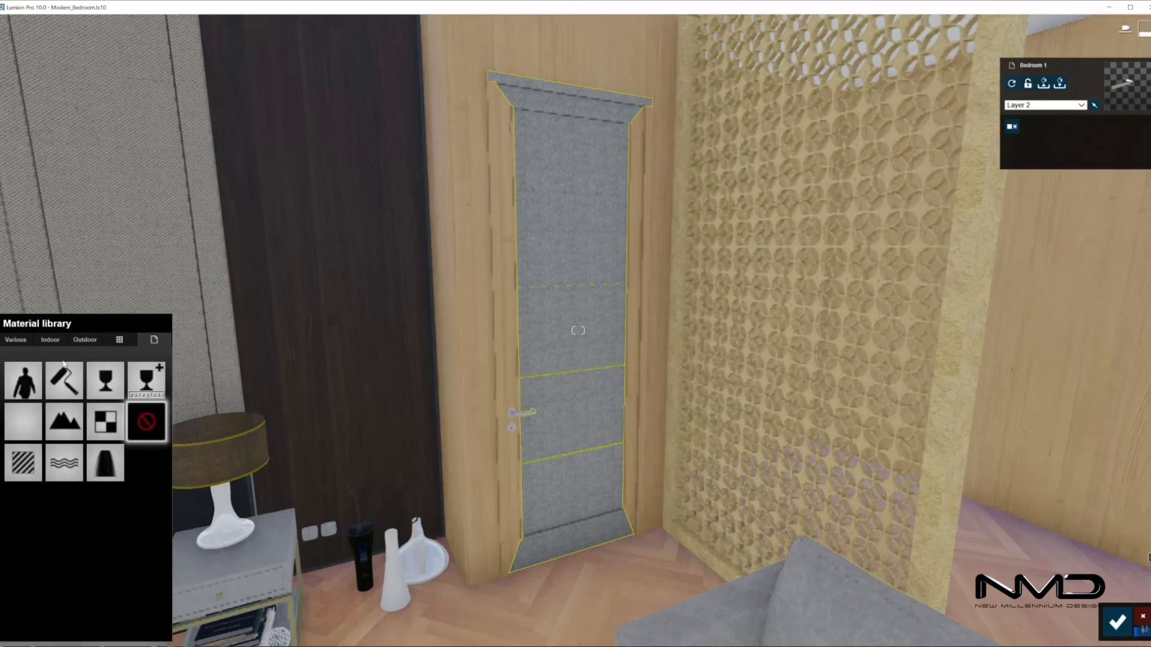
{"action": "left_click", "coordinate": [32, 412]}
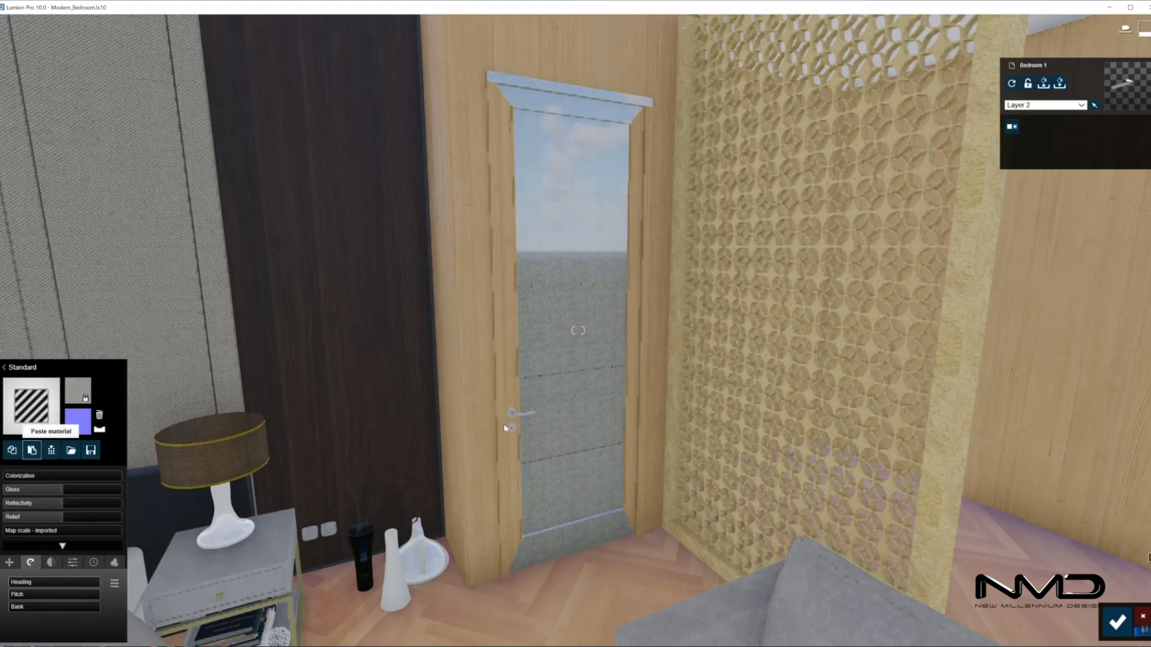
Apply a sheer white curtain material from the Indoor library to the Textile_Natural window curtains and save the changes.
{"action": "right_click_drag", "start_coordinate": [652, 387], "coordinate": [508, 466]}
{"action": "key", "text": "w"}
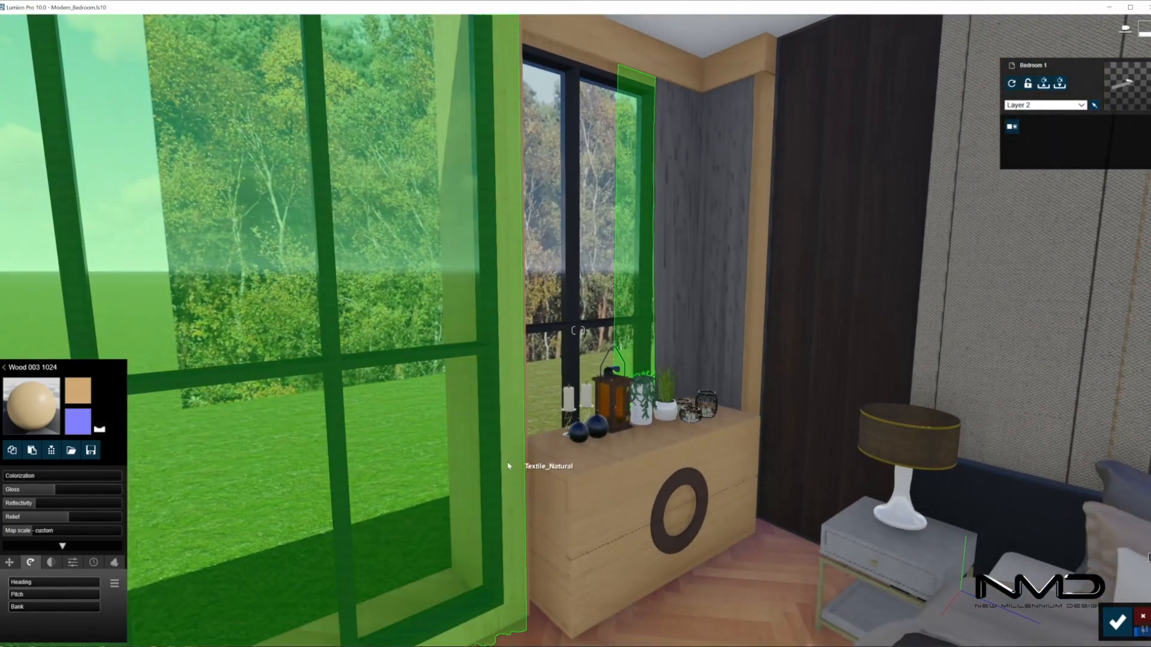
{"action": "left_click", "coordinate": [452, 459]}
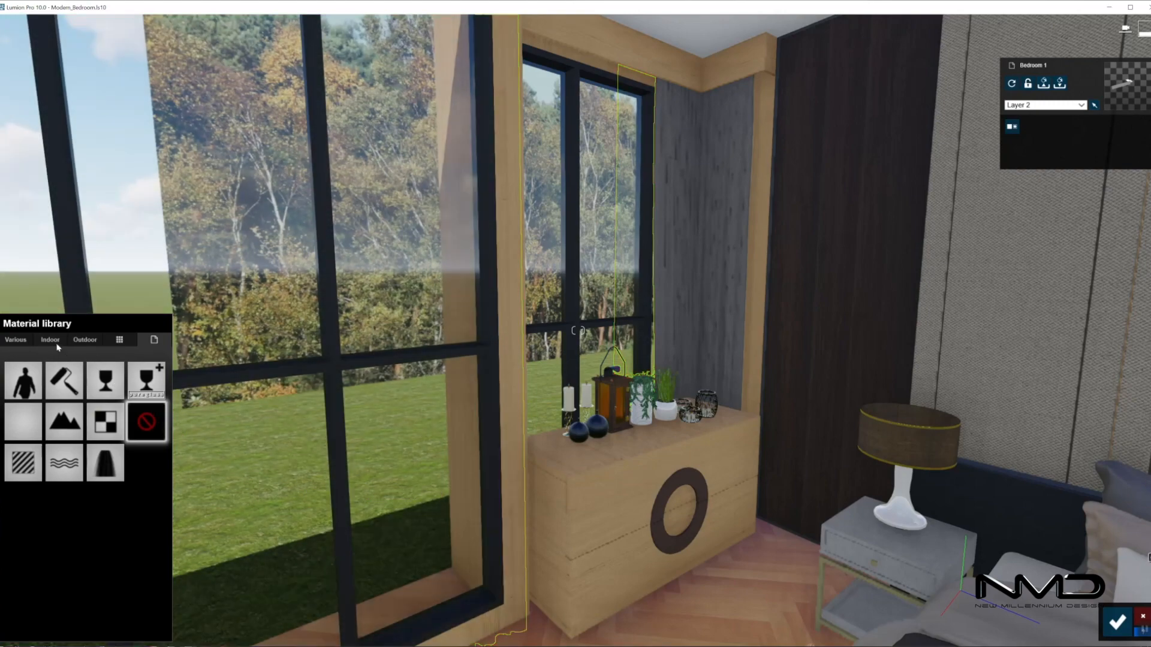
{"action": "left_click", "coordinate": [54, 342]}
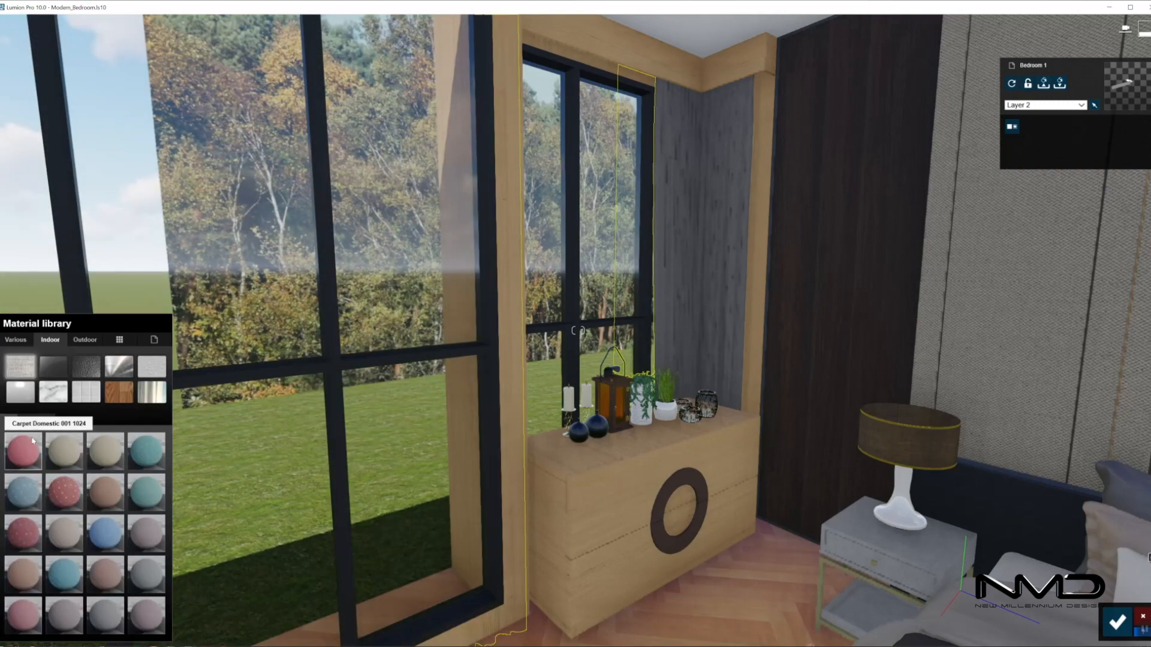
{"action": "left_click", "coordinate": [152, 391]}
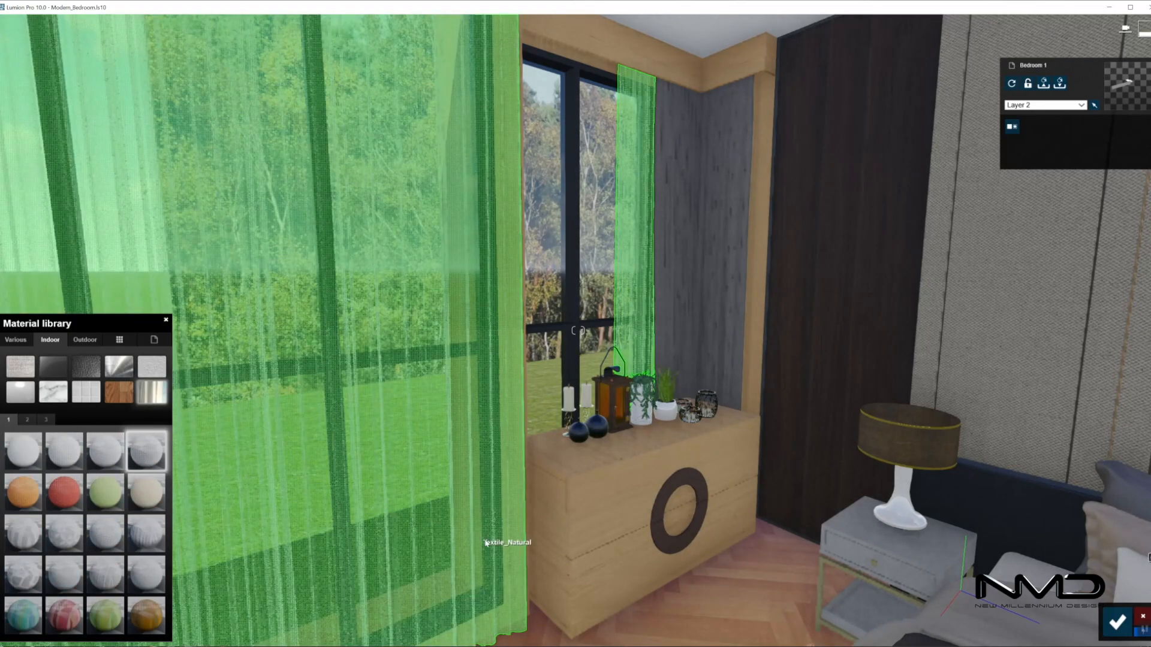
{"action": "left_click", "coordinate": [491, 542]}
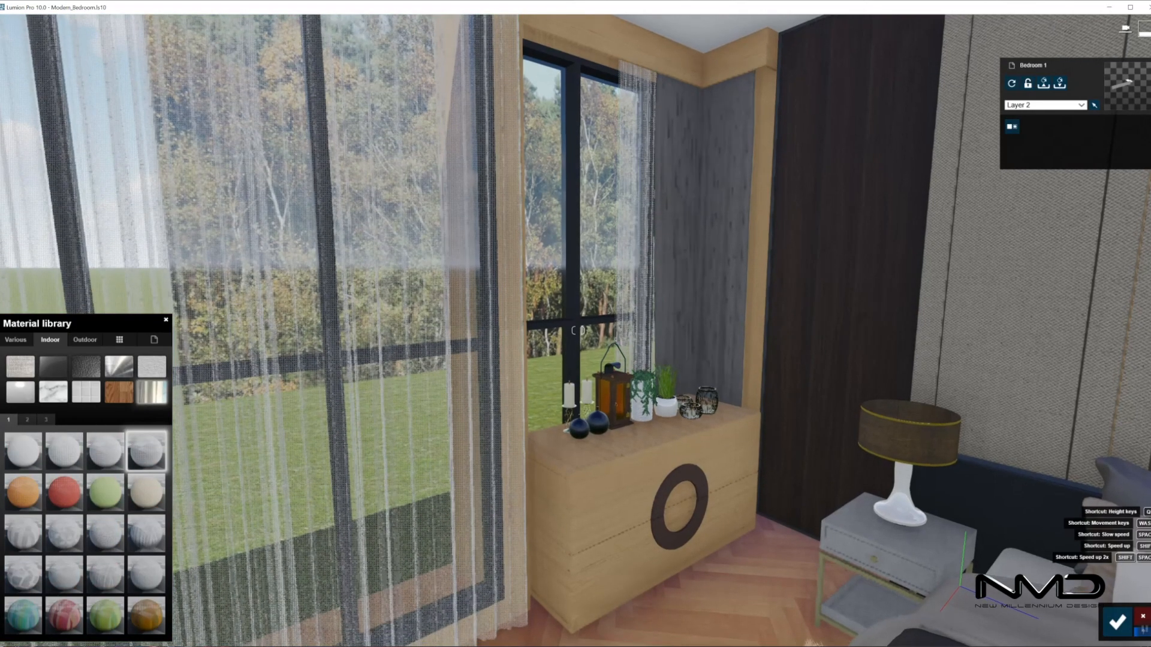
{"action": "right_click_drag", "start_coordinate": [935, 605], "coordinate": [983, 624]}
{"action": "left_click", "coordinate": [1117, 623]}
Apply the Polii Metal StainlessSteelPatterned outdoor metal to the dark window frames.
{"action": "right_click_drag", "start_coordinate": [683, 530], "coordinate": [644, 534]}
{"action": "key", "text": "w"}
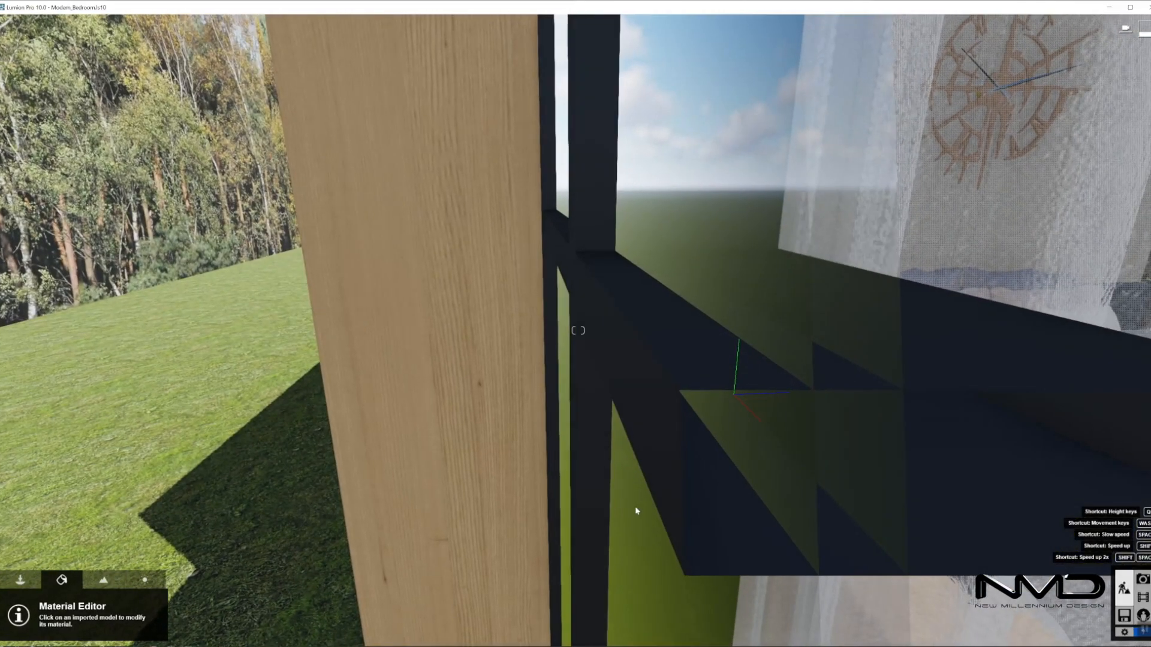
{"action": "left_click", "coordinate": [587, 254]}
{"action": "left_click", "coordinate": [85, 340]}
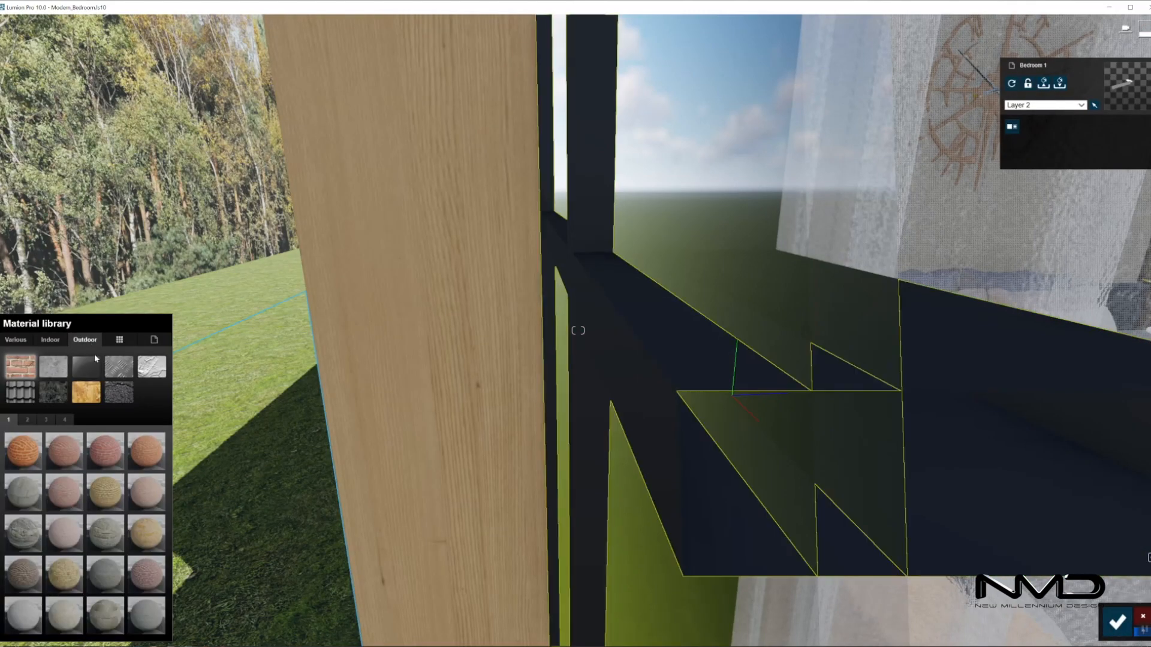
{"action": "left_click", "coordinate": [128, 375]}
{"action": "left_click", "coordinate": [45, 420]}
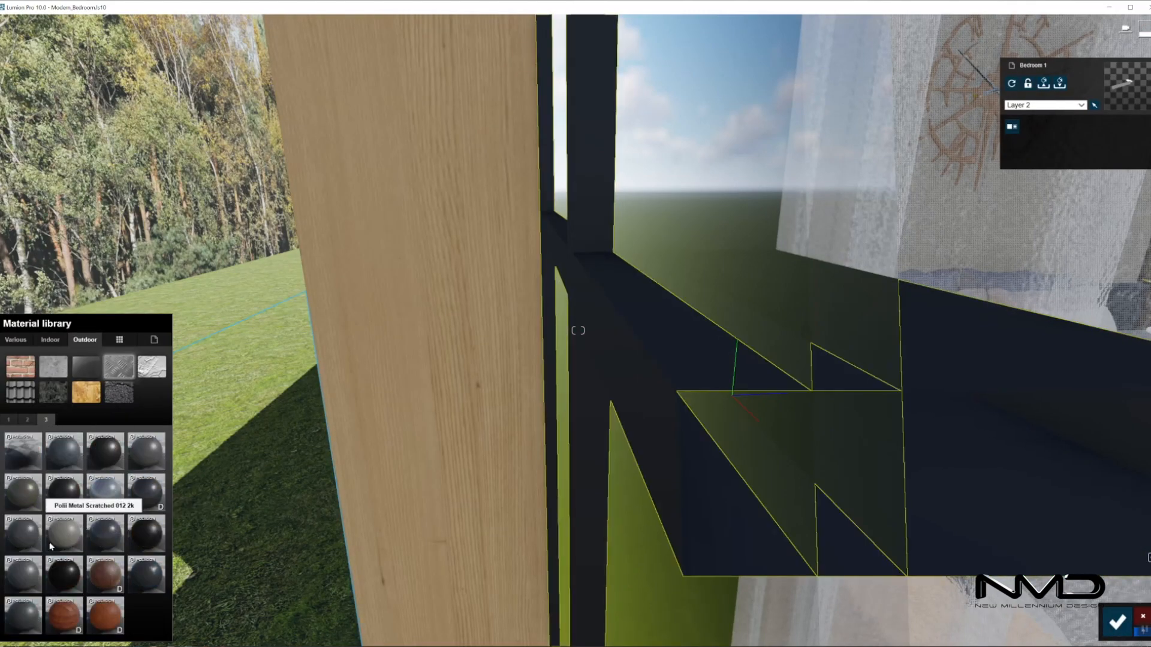
{"action": "left_click", "coordinate": [93, 492]}
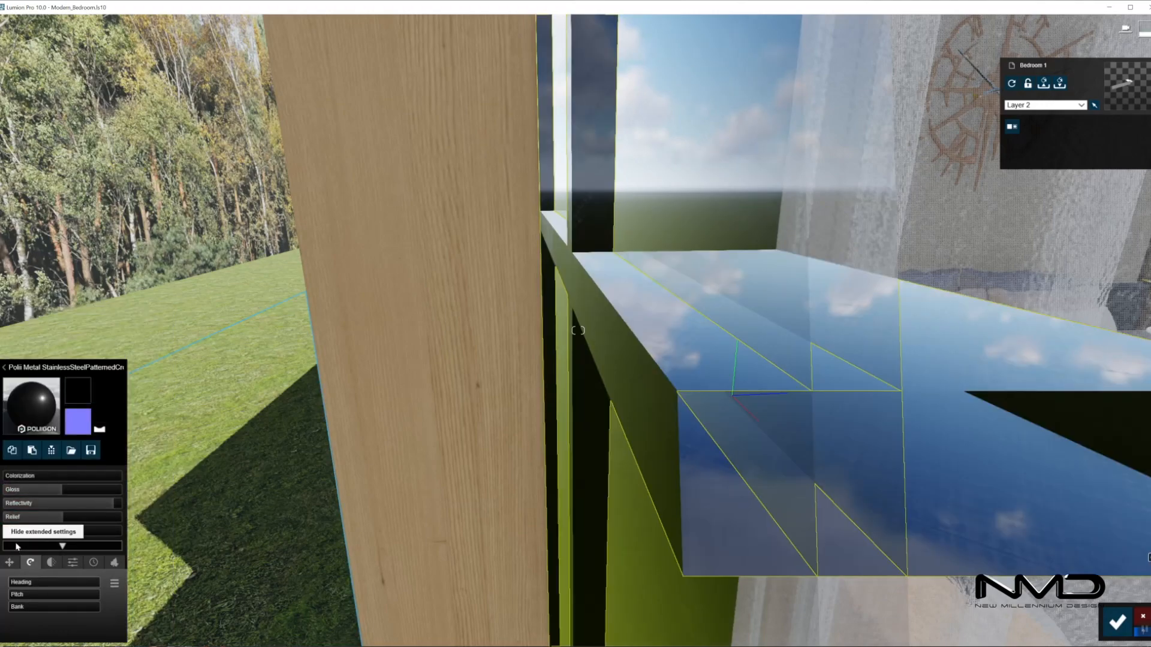
Soften the window frame's edges, lower its gloss slightly, and save the material changes.
{"action": "left_click", "coordinate": [52, 562]}
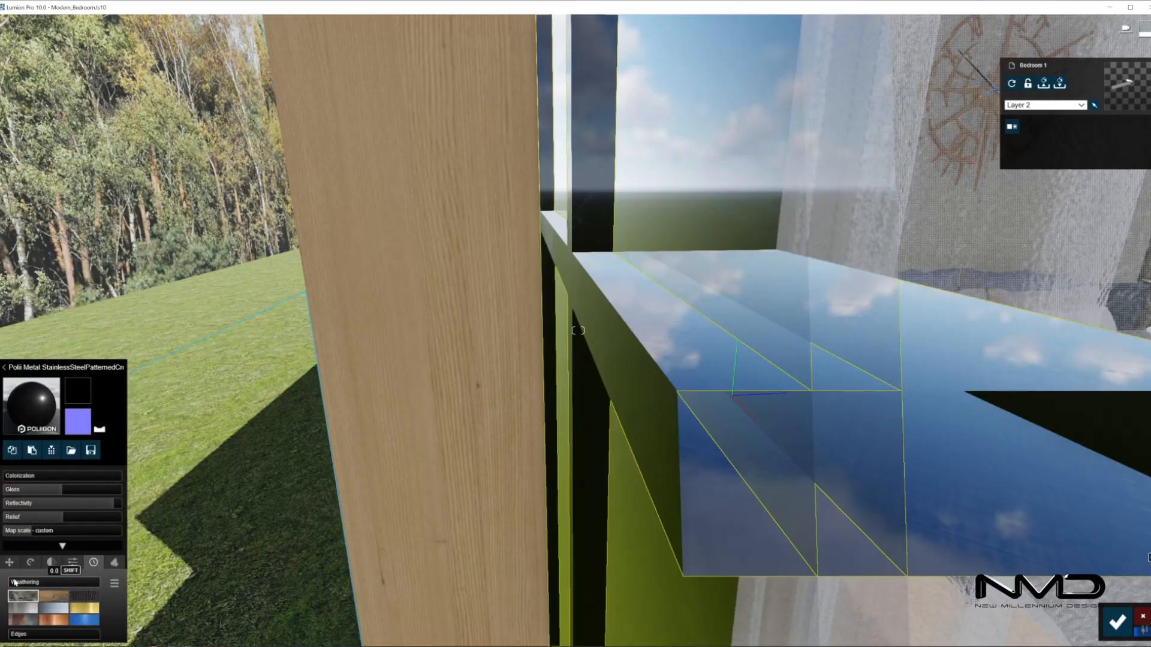
{"action": "left_click", "coordinate": [13, 634]}
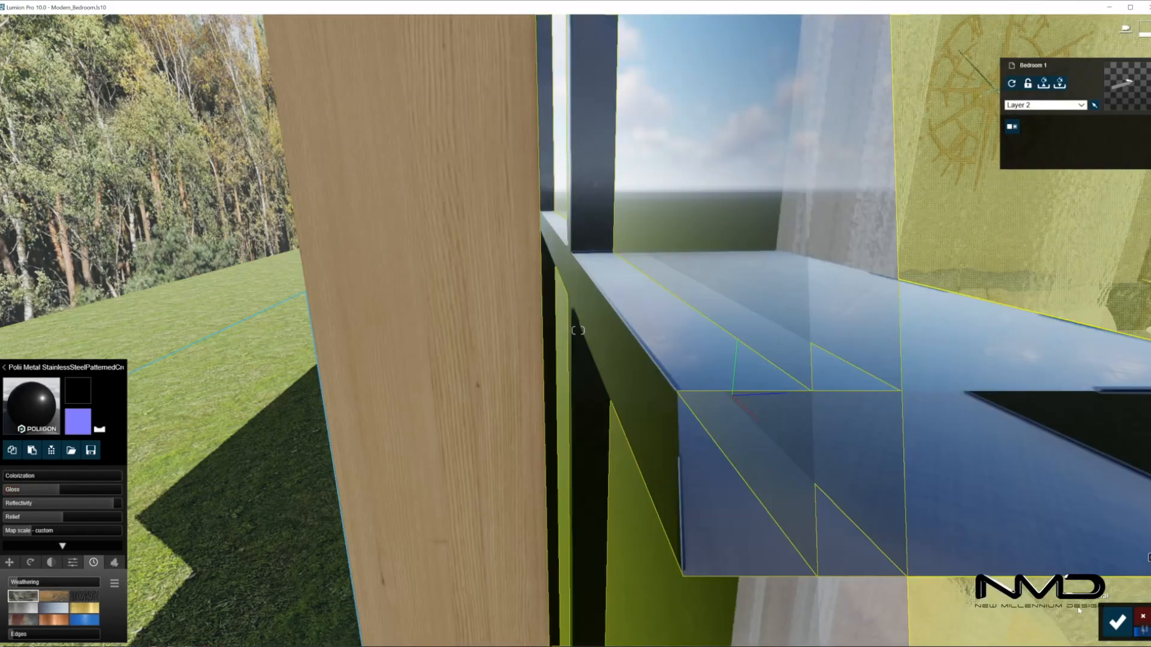
{"action": "left_click", "coordinate": [1117, 622]}
Apply the custom Custom_Curtains_006 material to the opaque grey side curtains, tint it brown, and save the changes.
{"action": "right_click_drag", "start_coordinate": [687, 509], "coordinate": [533, 399]}
{"action": "key", "text": "w"}
{"action": "key", "text": "s"}
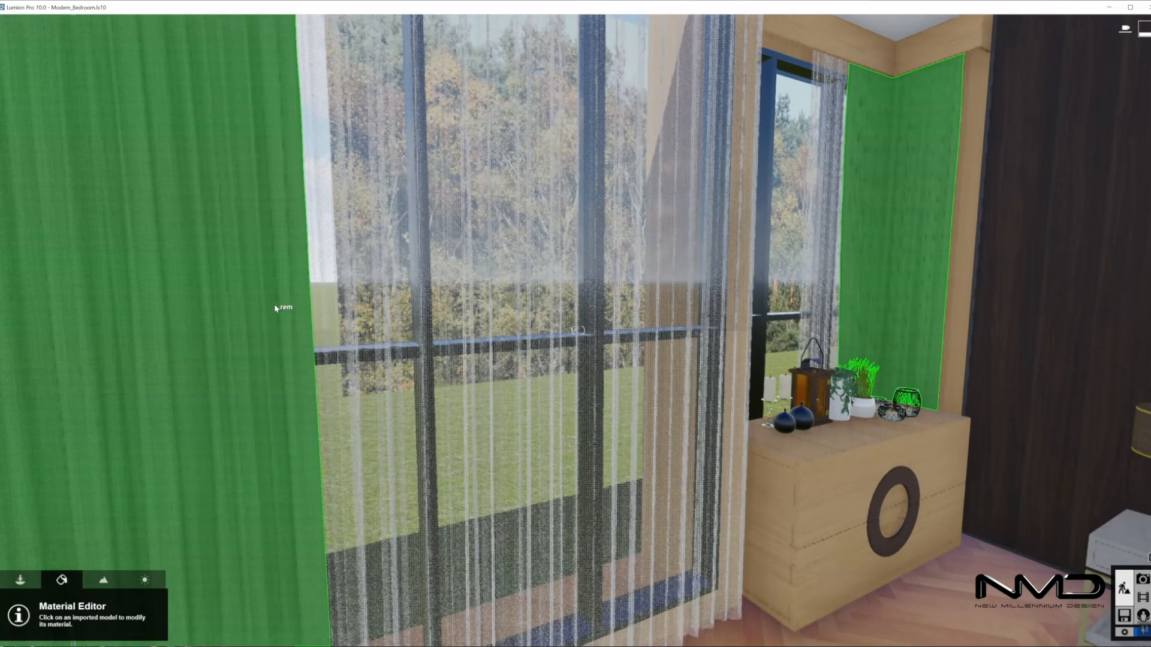
{"action": "left_click", "coordinate": [274, 307]}
{"action": "left_click", "coordinate": [59, 337]}
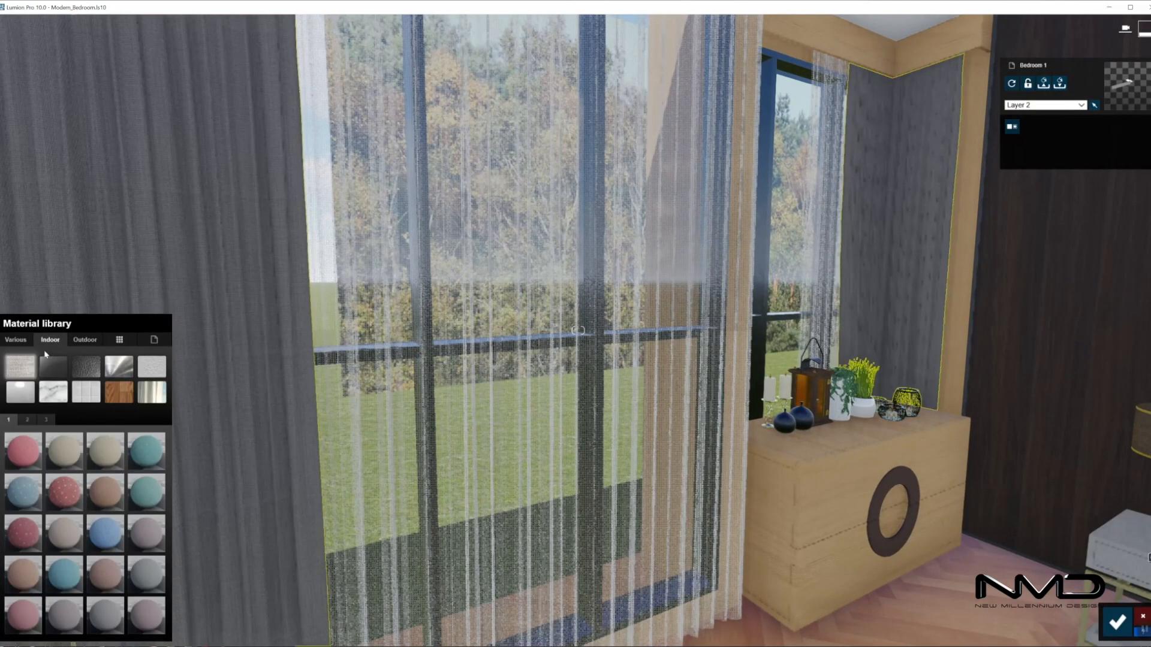
{"action": "left_click", "coordinate": [158, 390]}
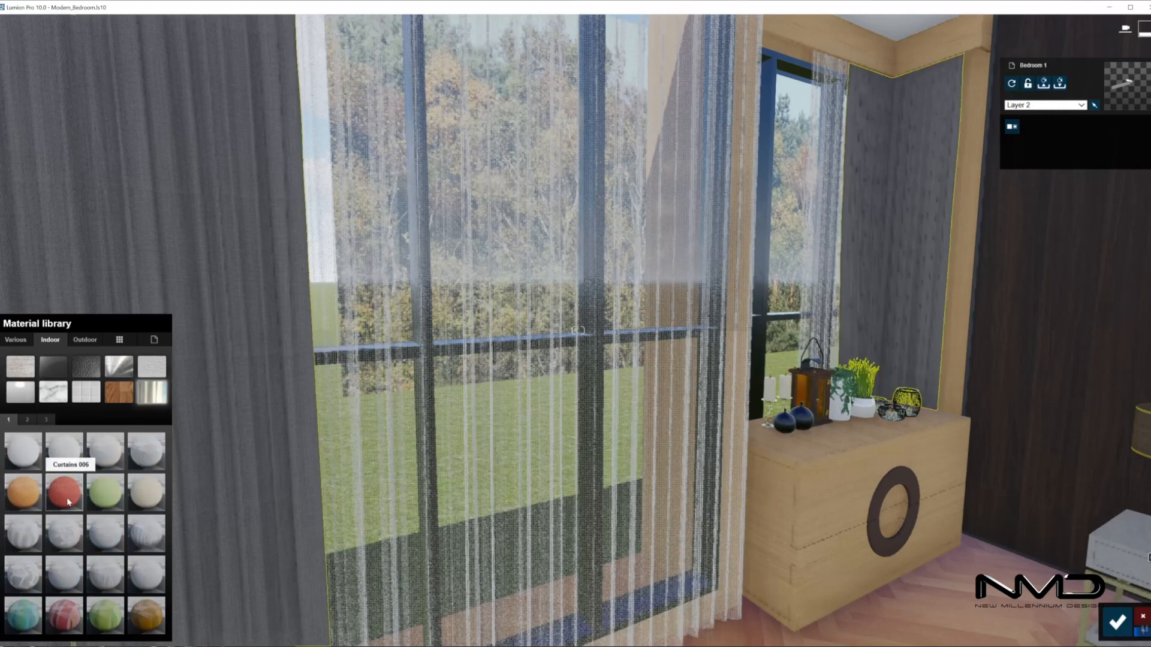
{"action": "left_click", "coordinate": [120, 340]}
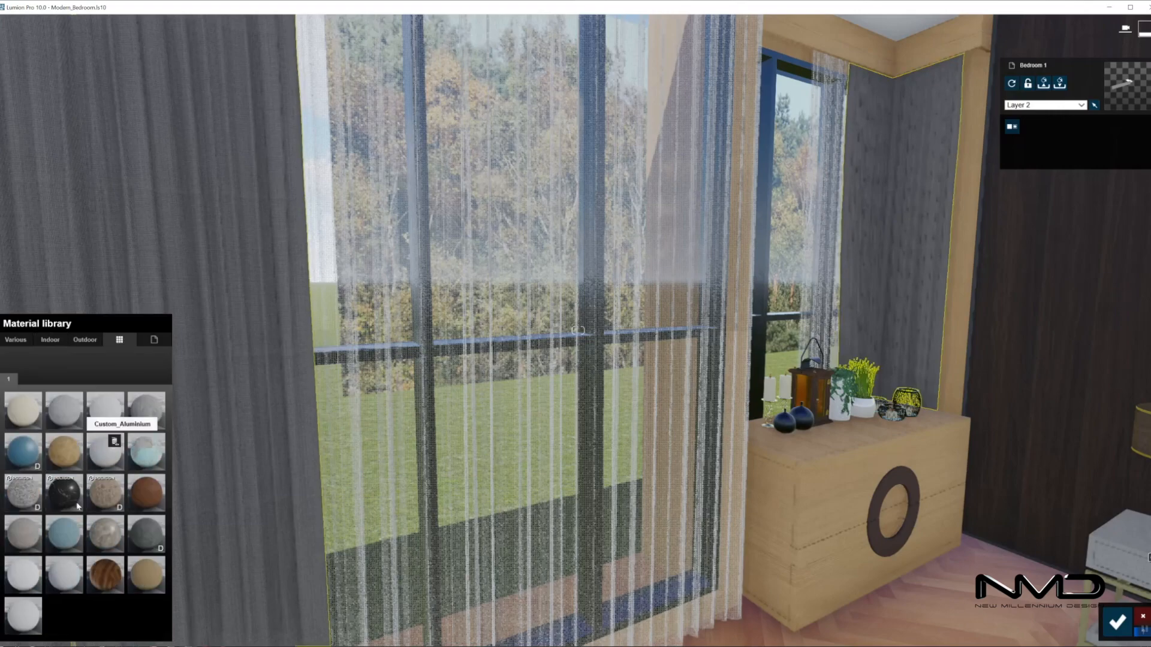
{"action": "left_click", "coordinate": [150, 567]}
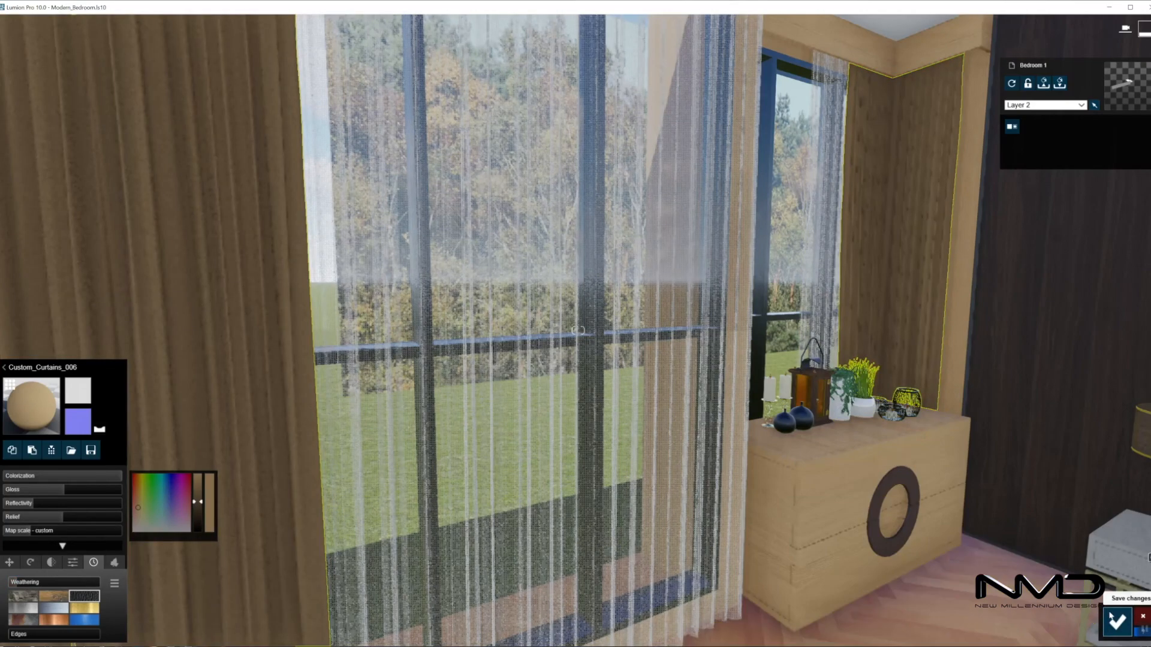
{"action": "left_click", "coordinate": [1117, 622]}
Apply the Brass indoor metal to the ring handle on the wooden dresser and lower its relief.
{"action": "right_click_drag", "start_coordinate": [710, 558], "coordinate": [869, 548]}
{"action": "right_click_drag", "start_coordinate": [611, 444], "coordinate": [650, 504]}
{"action": "key", "text": "w"}
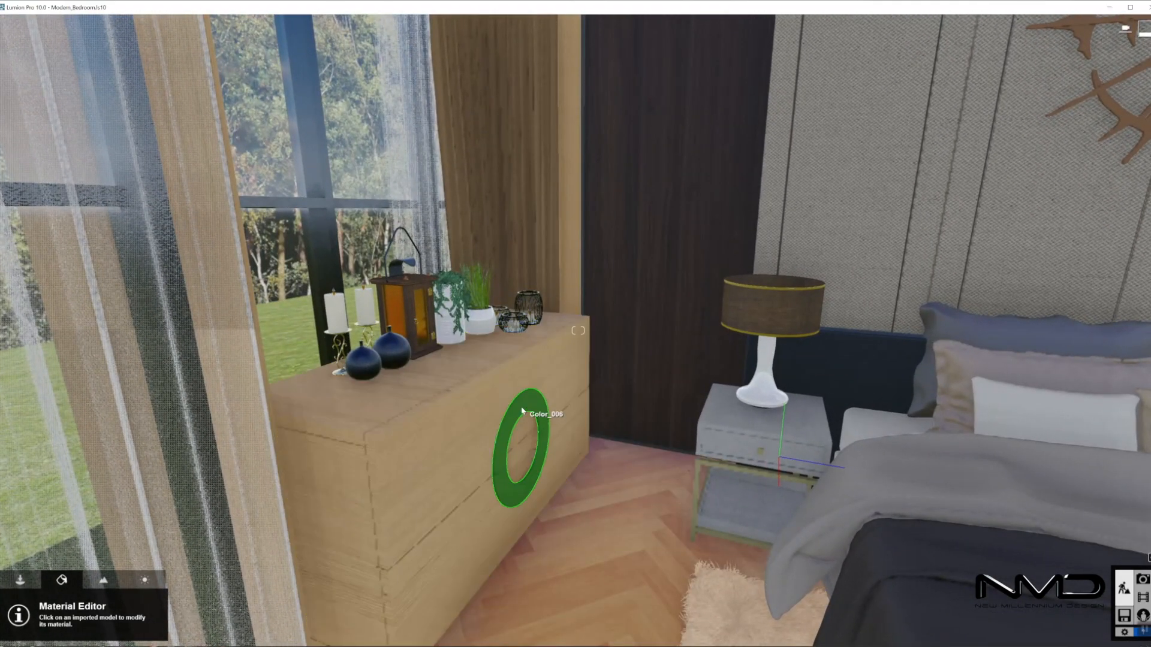
{"action": "left_click", "coordinate": [522, 410]}
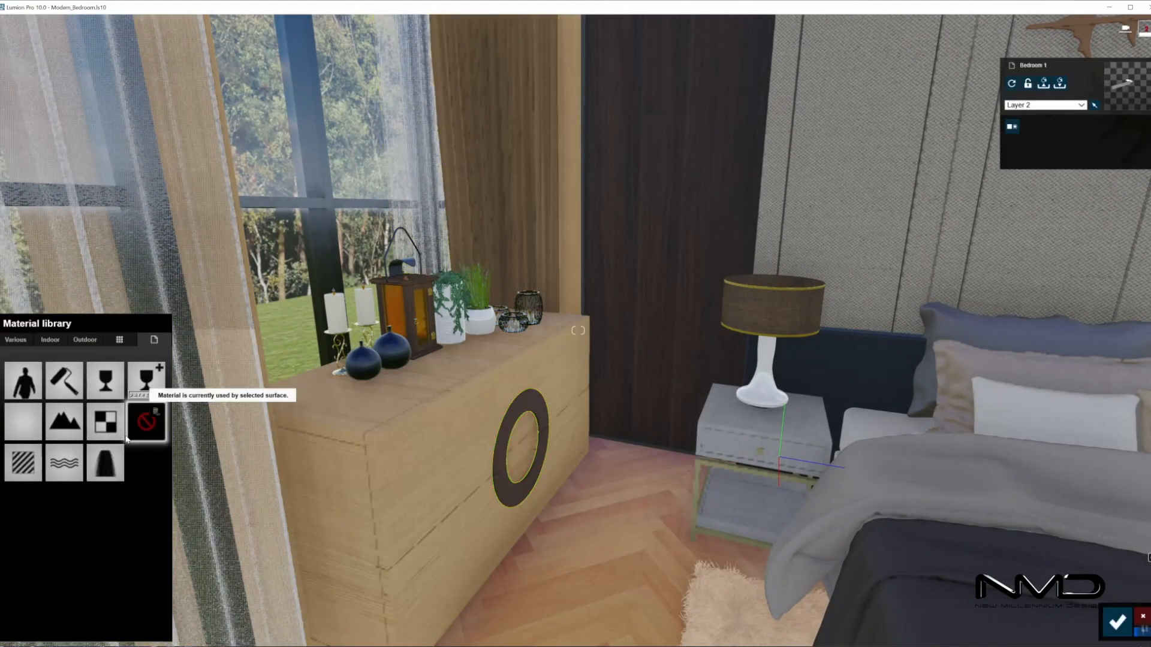
{"action": "left_click", "coordinate": [50, 340]}
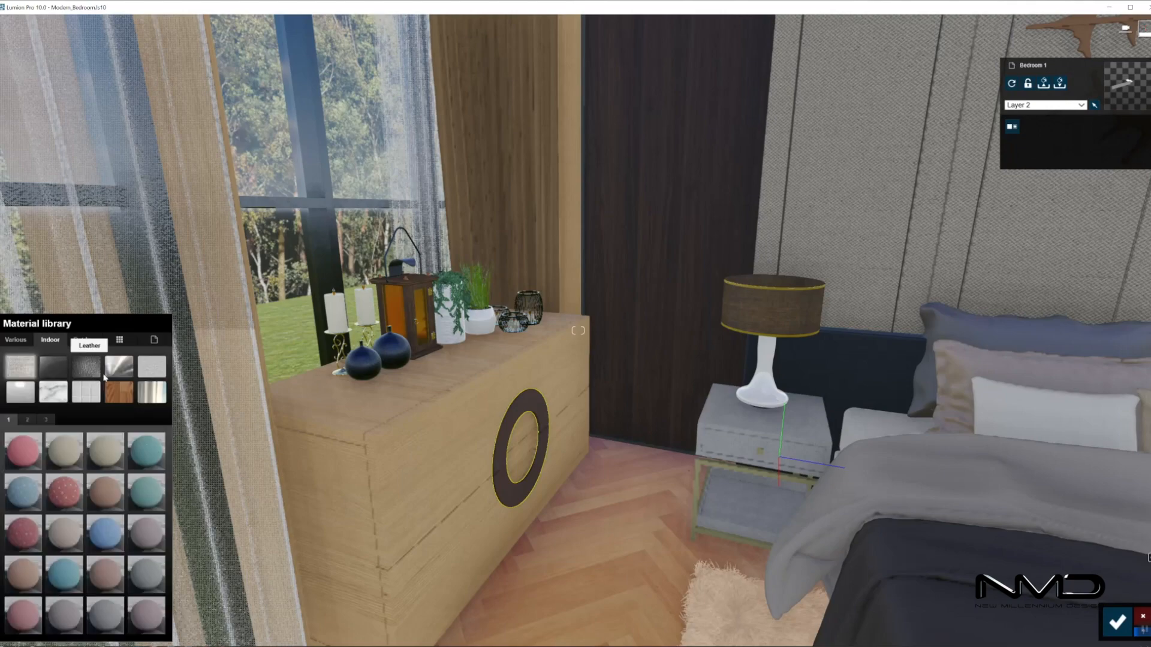
{"action": "left_click", "coordinate": [119, 367]}
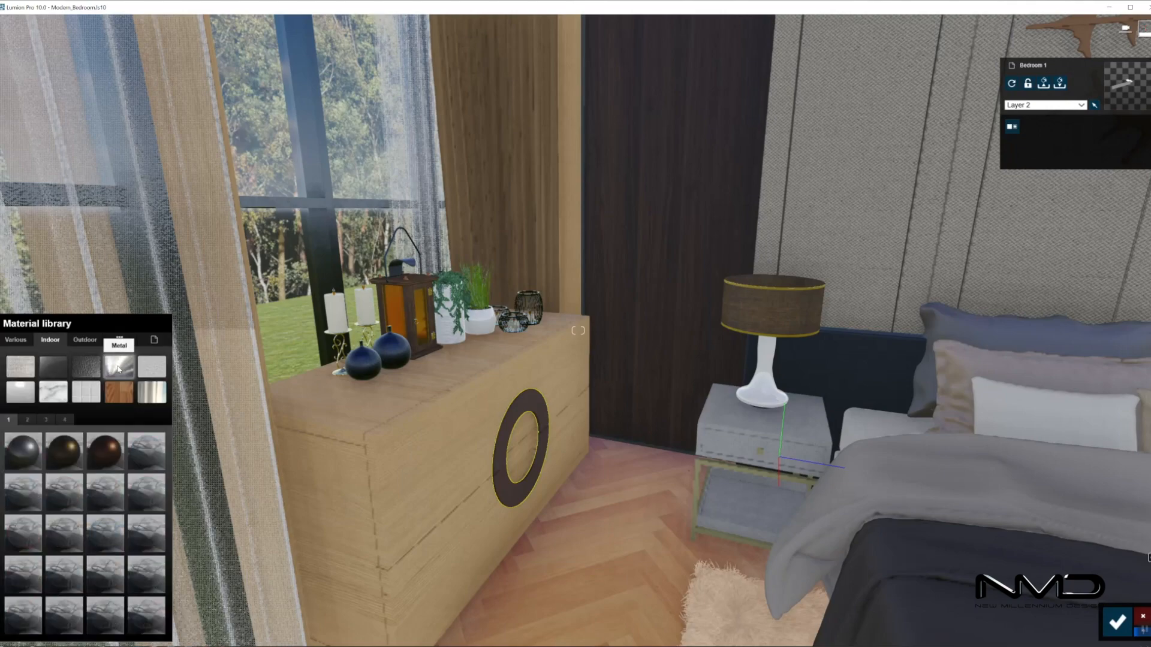
{"action": "left_click", "coordinate": [62, 456]}
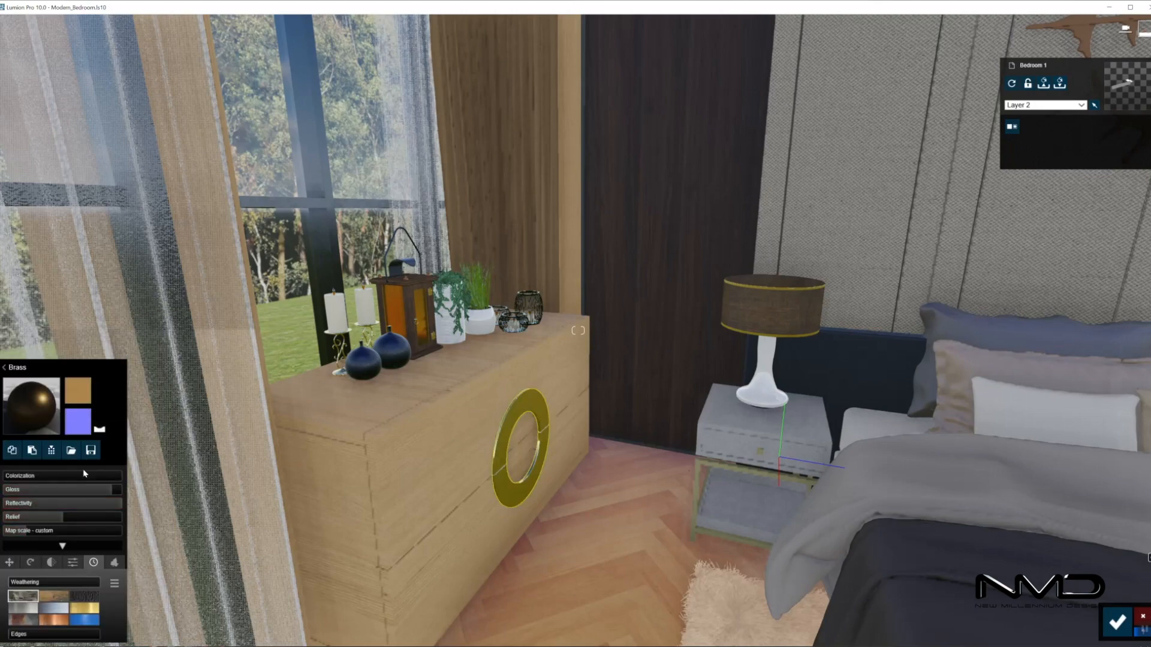
{"action": "left_click_drag", "start_coordinate": [15, 585], "coordinate": [4, 609]}
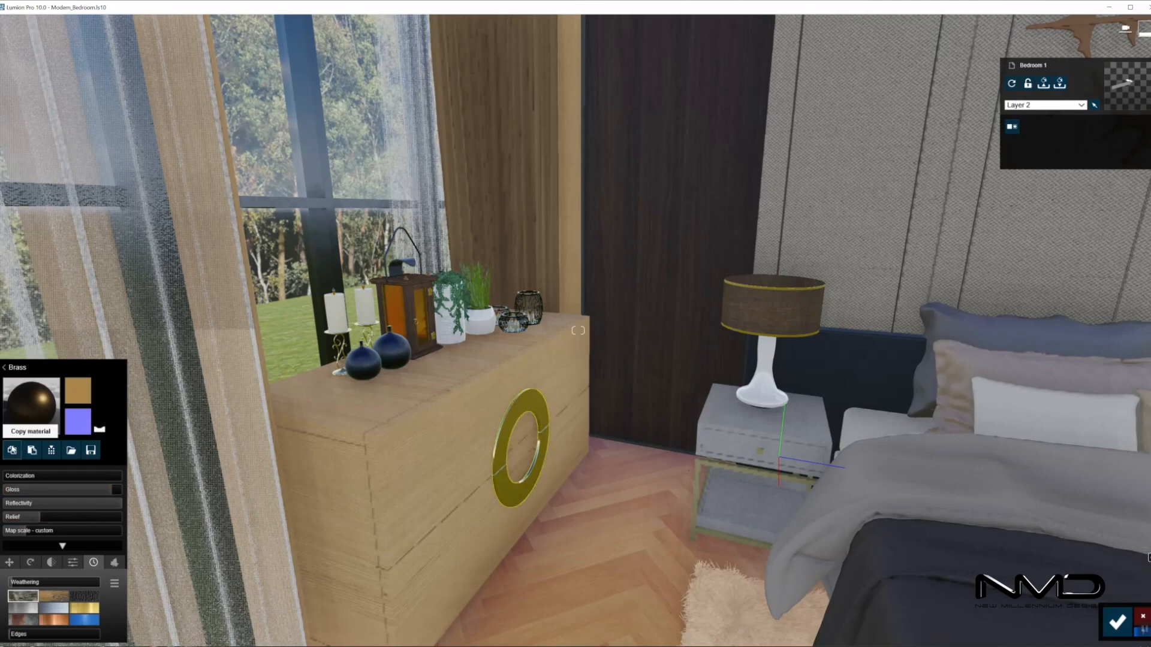
Copy the ring handle's Brass material and paste it onto the nightstand's metal frame through a Standard material.
{"action": "left_click", "coordinate": [14, 450]}
{"action": "left_click", "coordinate": [697, 498]}
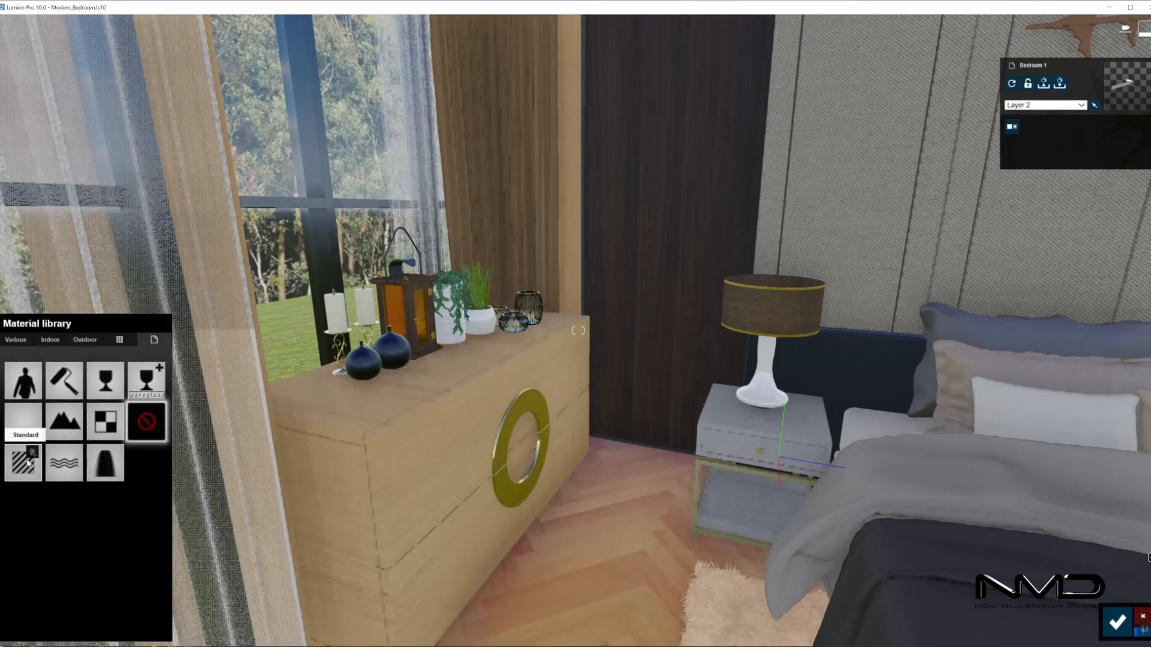
{"action": "left_click", "coordinate": [27, 461]}
{"action": "left_click", "coordinate": [32, 452]}
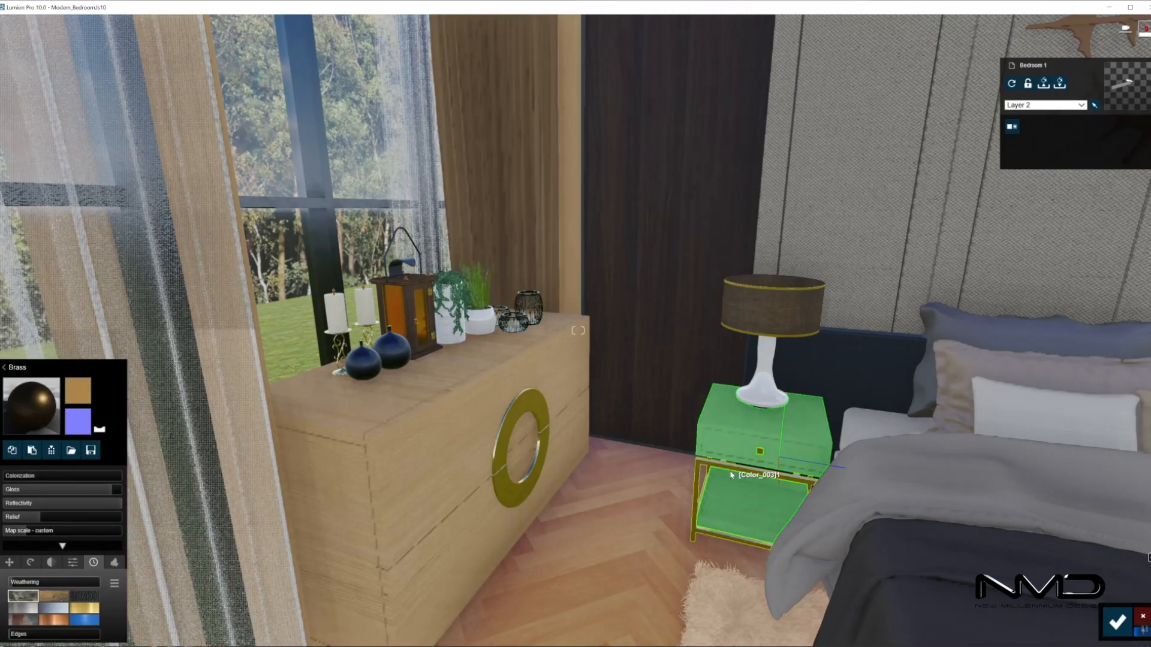
Paste the copied Brass material onto the thin vertical strips of the wall panel behind the bed.
{"action": "right_click_drag", "start_coordinate": [570, 496], "coordinate": [839, 496]}
{"action": "right_click_drag", "start_coordinate": [899, 359], "coordinate": [574, 359]}
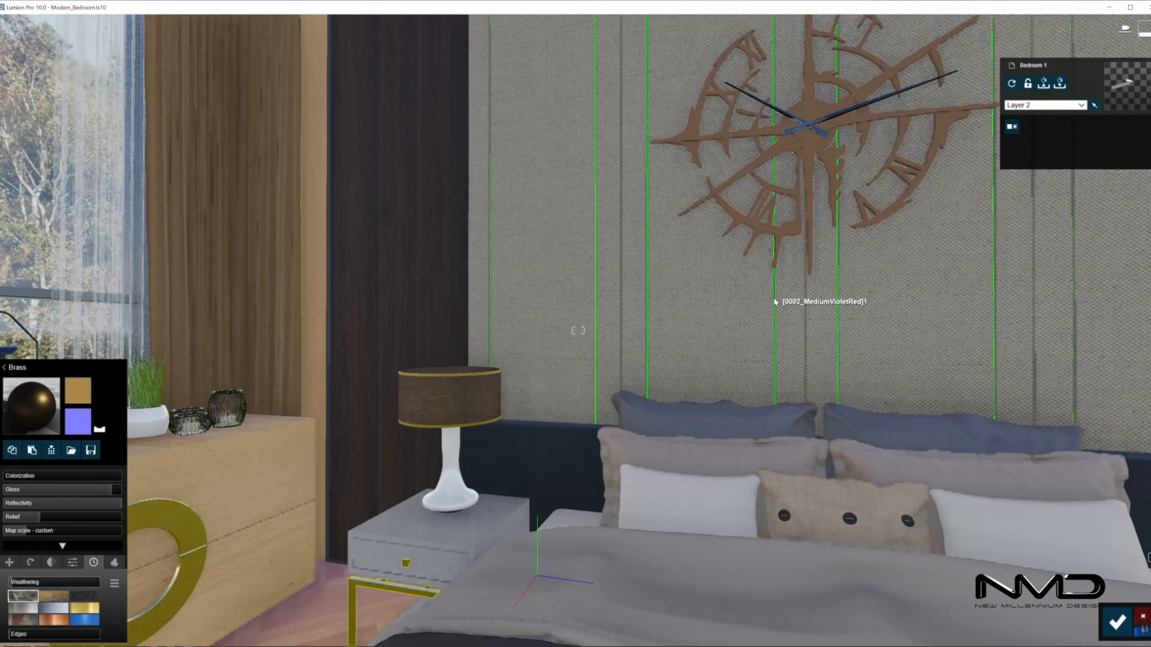
{"action": "left_click", "coordinate": [775, 302]}
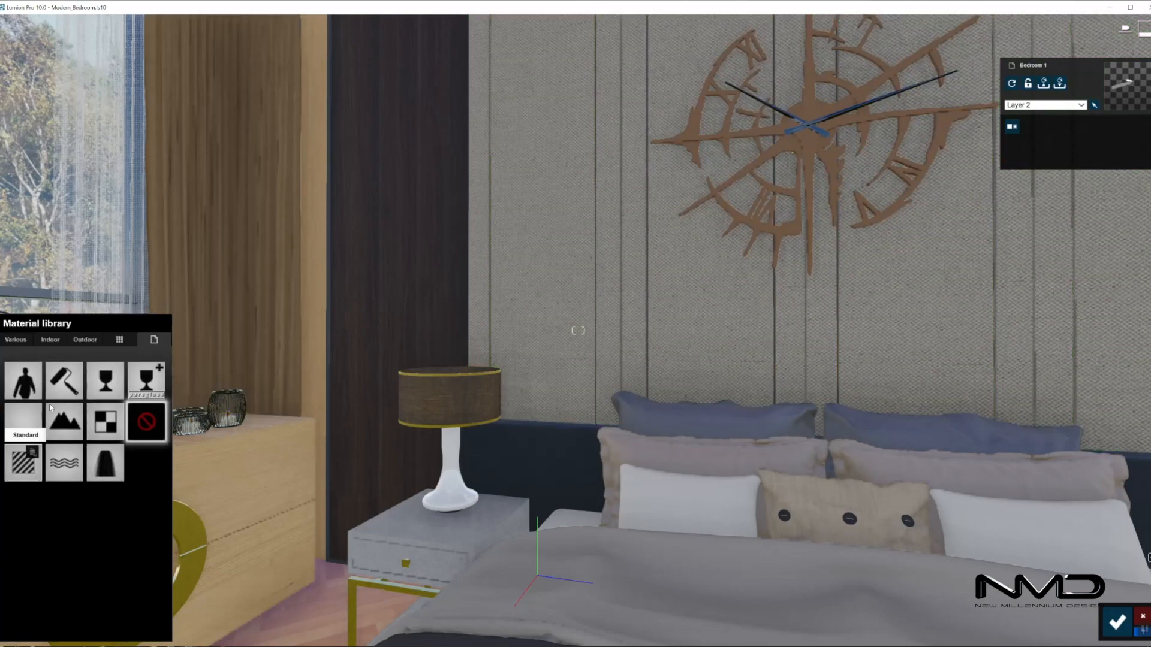
{"action": "left_click", "coordinate": [51, 408]}
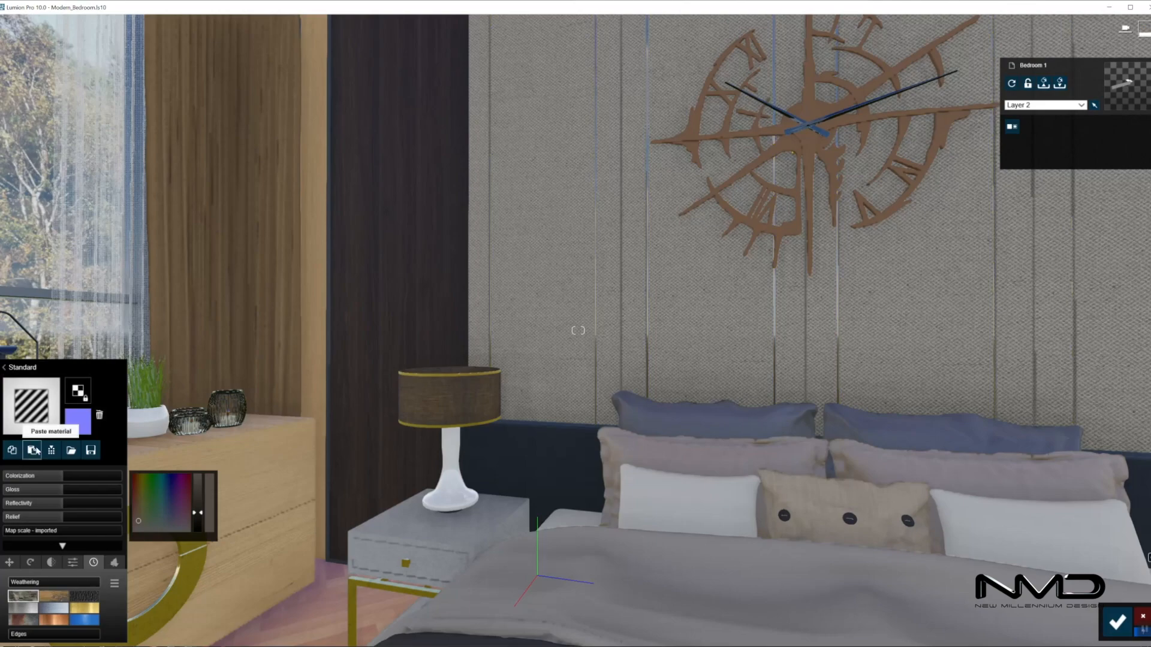
{"action": "left_click", "coordinate": [307, 407]}
Paste the copied Brass material onto the Stone Brushed Khaki perforated screen behind the sofa.
{"action": "right_click_drag", "start_coordinate": [236, 535], "coordinate": [386, 619]}
{"action": "key", "text": "s"}
{"action": "key", "text": "w"}
{"action": "key", "text": "s"}
{"action": "right_click_drag", "start_coordinate": [359, 419], "coordinate": [330, 364]}
{"action": "key", "text": "w"}
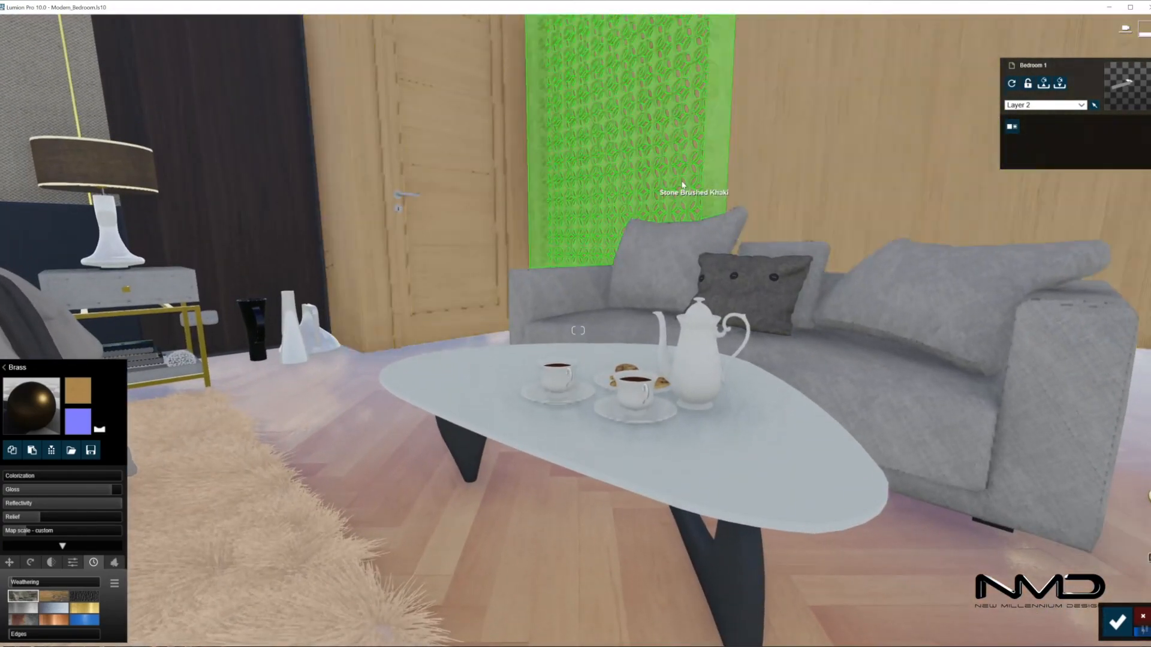
{"action": "left_click", "coordinate": [627, 204]}
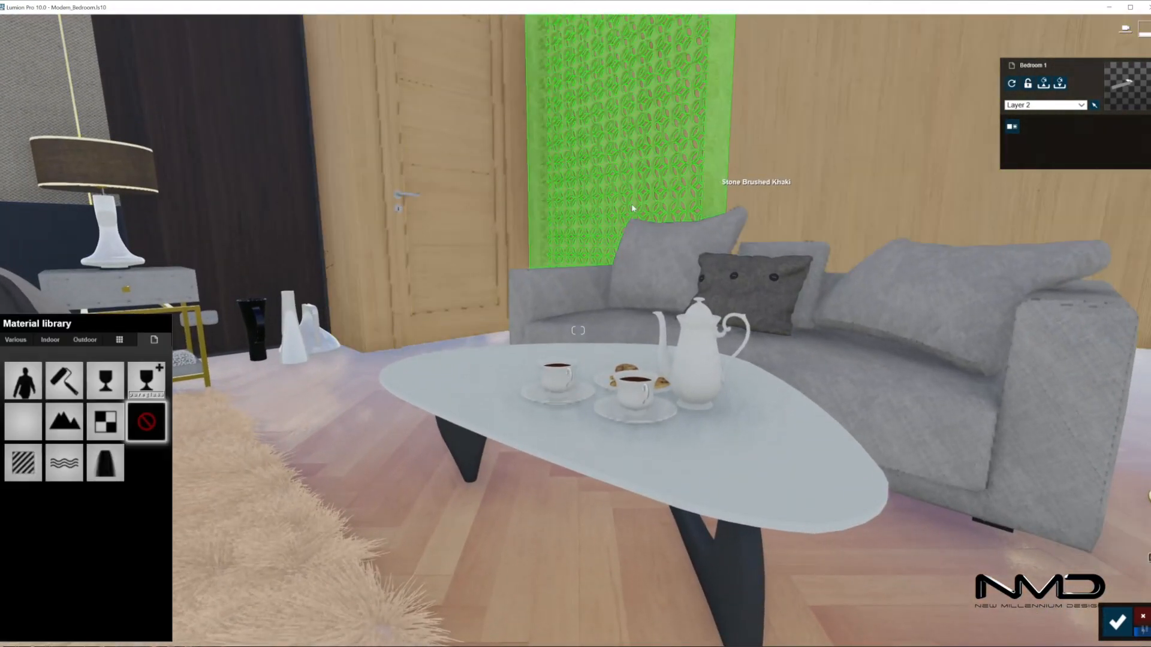
{"action": "left_click", "coordinate": [22, 467]}
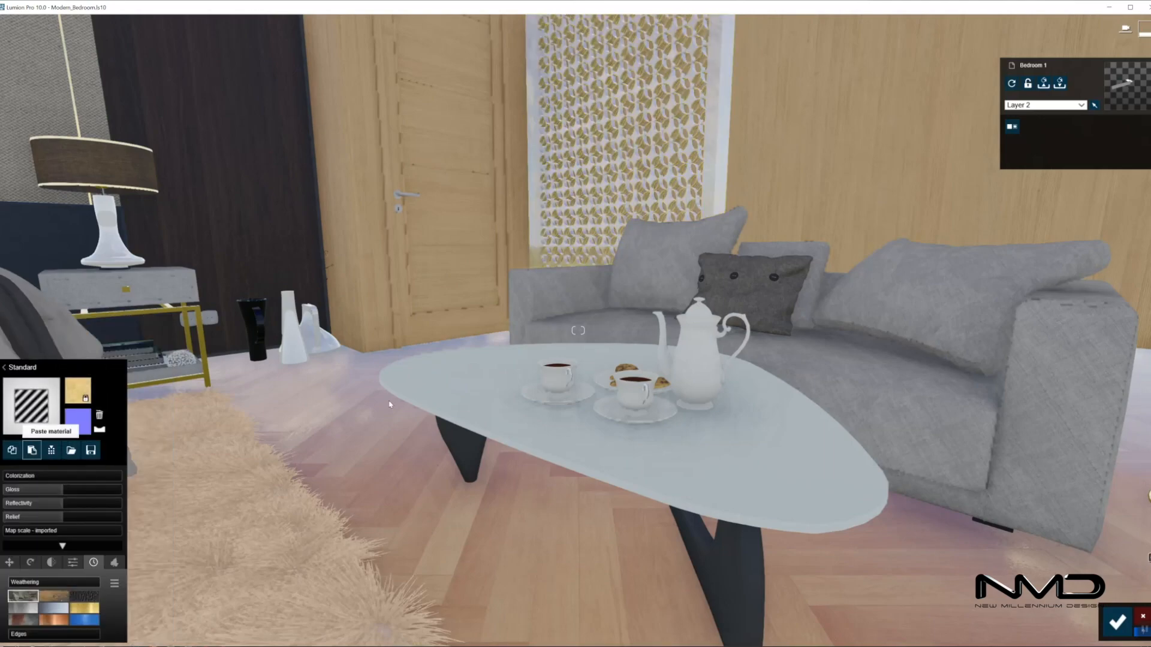
{"action": "mouse_move", "coordinate": [12, 635]}
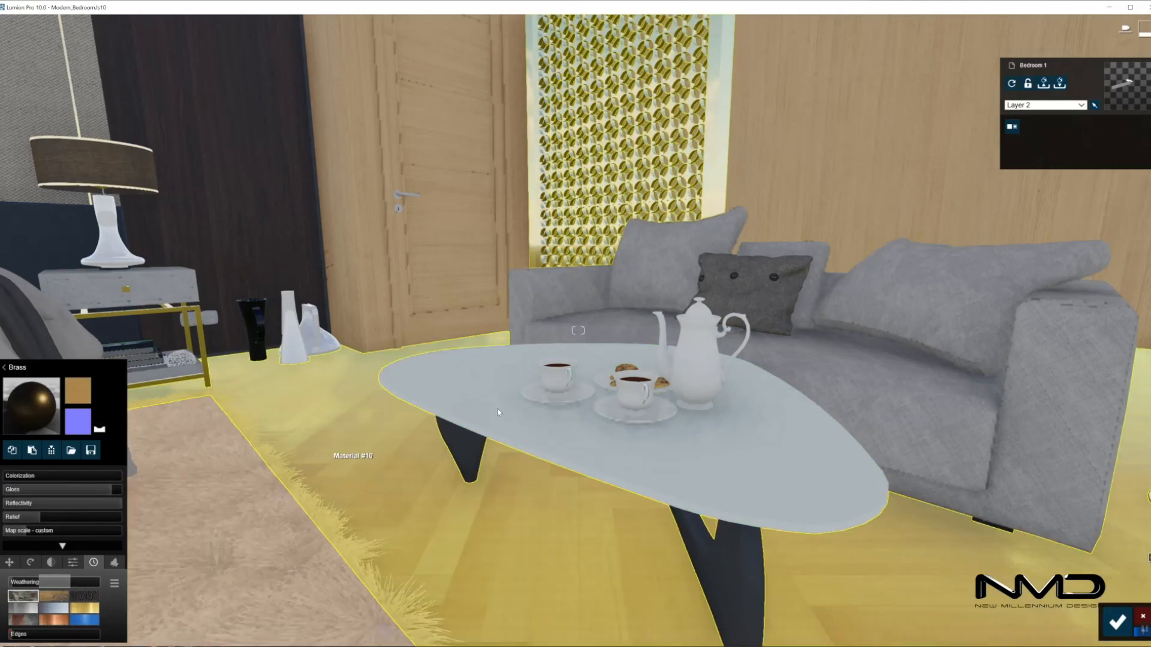
Assign the Brass material to the dark legs of the coffee table.
{"action": "left_click", "coordinate": [704, 550]}
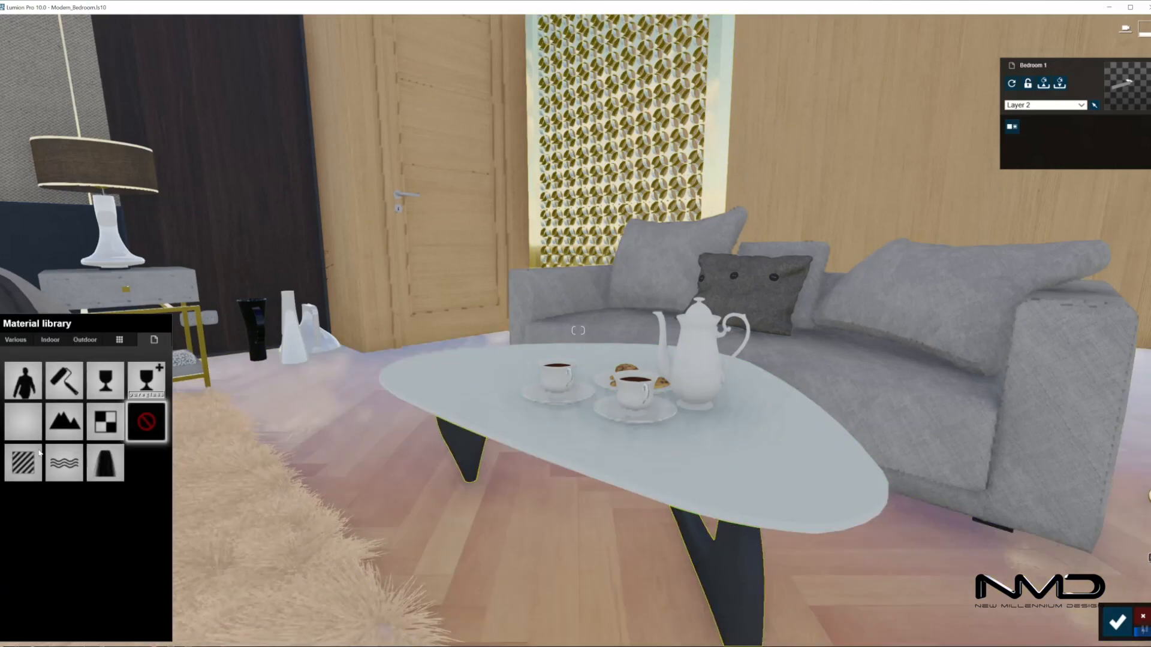
{"action": "left_click", "coordinate": [51, 339]}
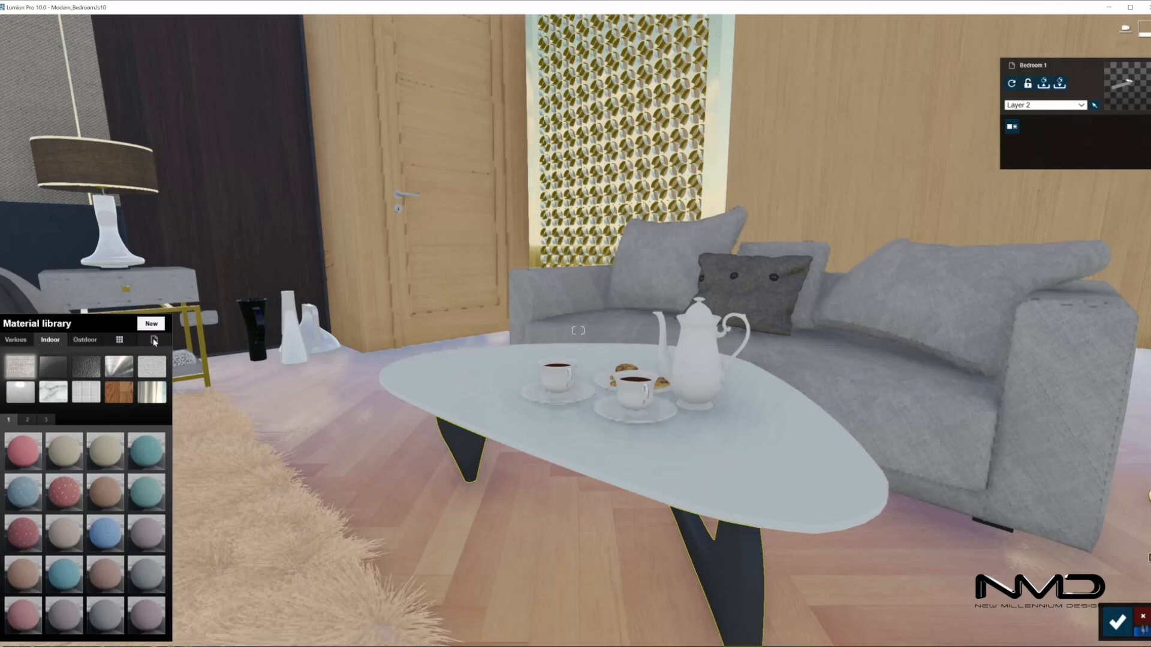
{"action": "left_click", "coordinate": [17, 340]}
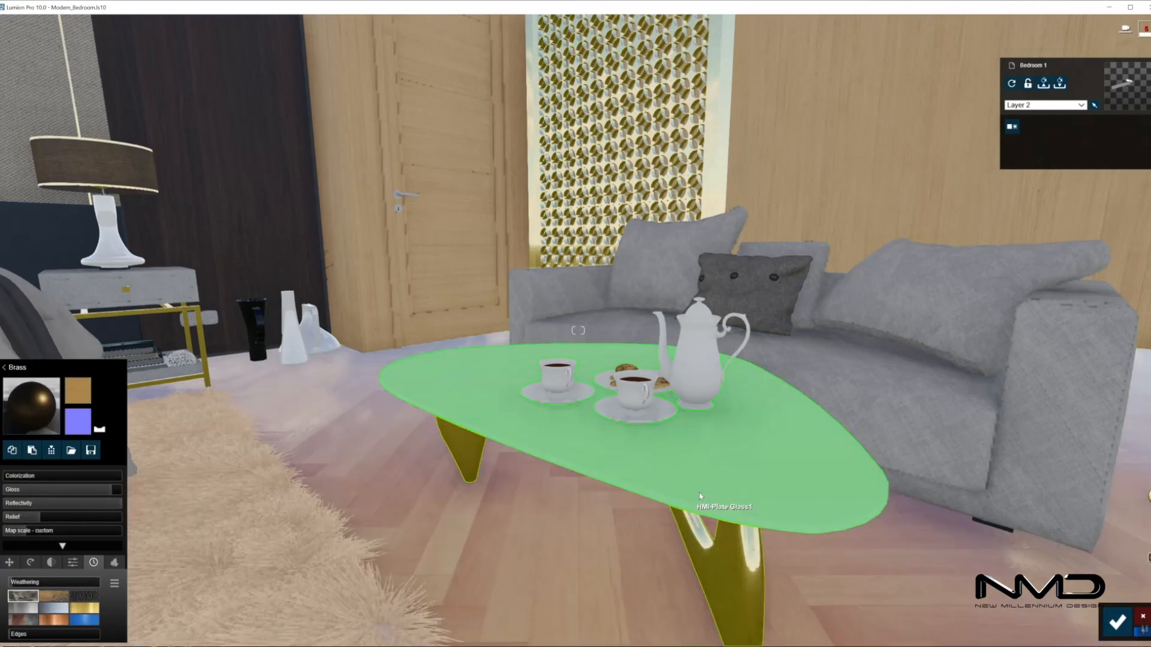
Apply the Interior Glass 004 material from the Indoor library to the coffee table's top.
{"action": "left_click", "coordinate": [700, 491]}
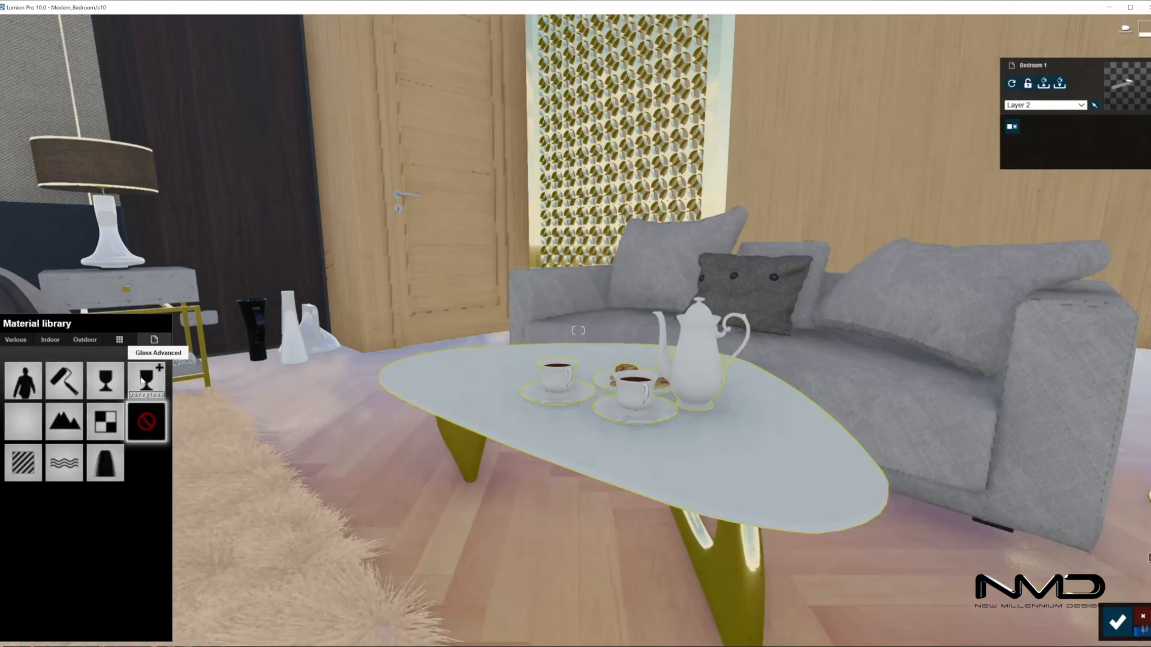
{"action": "left_click", "coordinate": [54, 341]}
{"action": "left_click", "coordinate": [117, 364]}
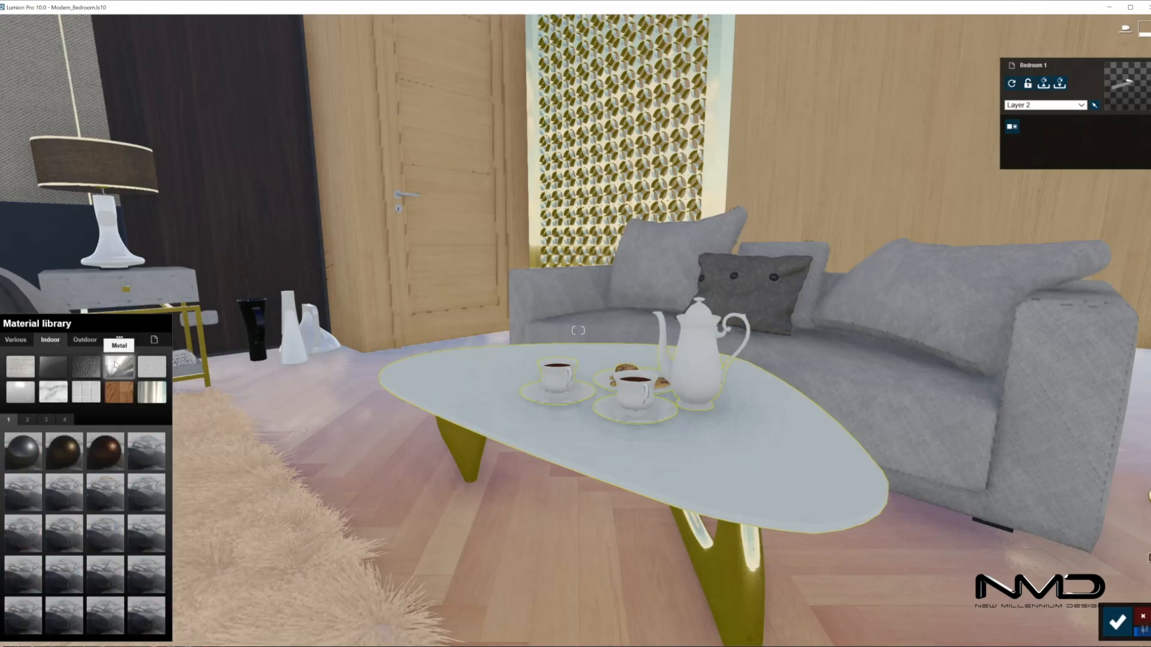
{"action": "left_click", "coordinate": [53, 367]}
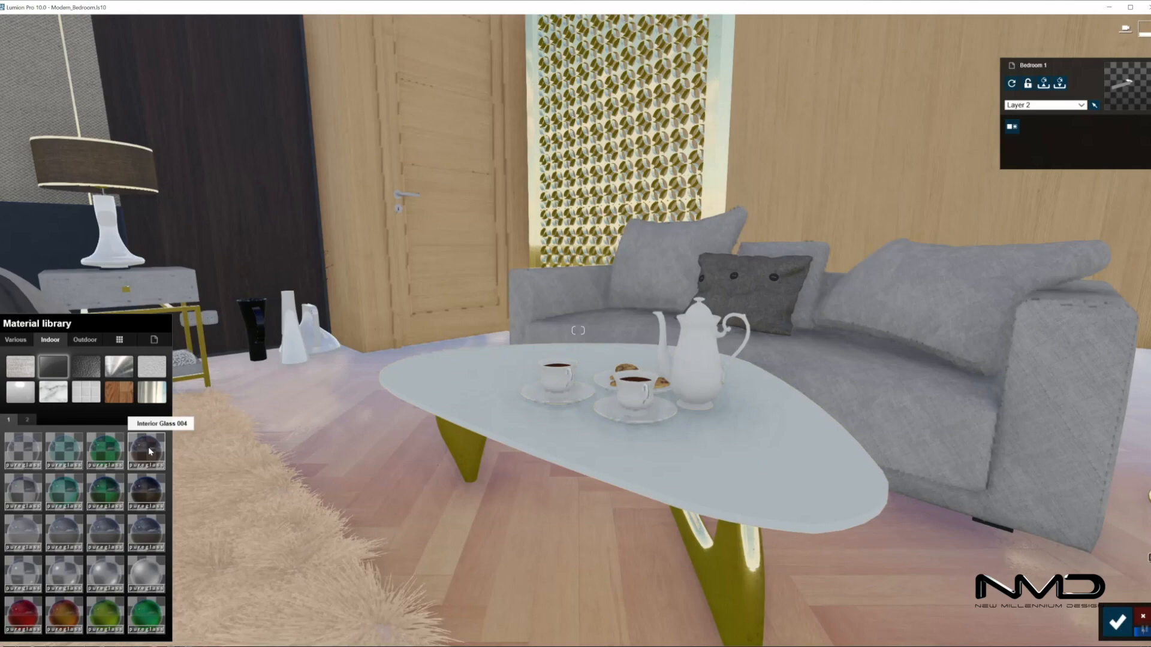
{"action": "left_click", "coordinate": [149, 449]}
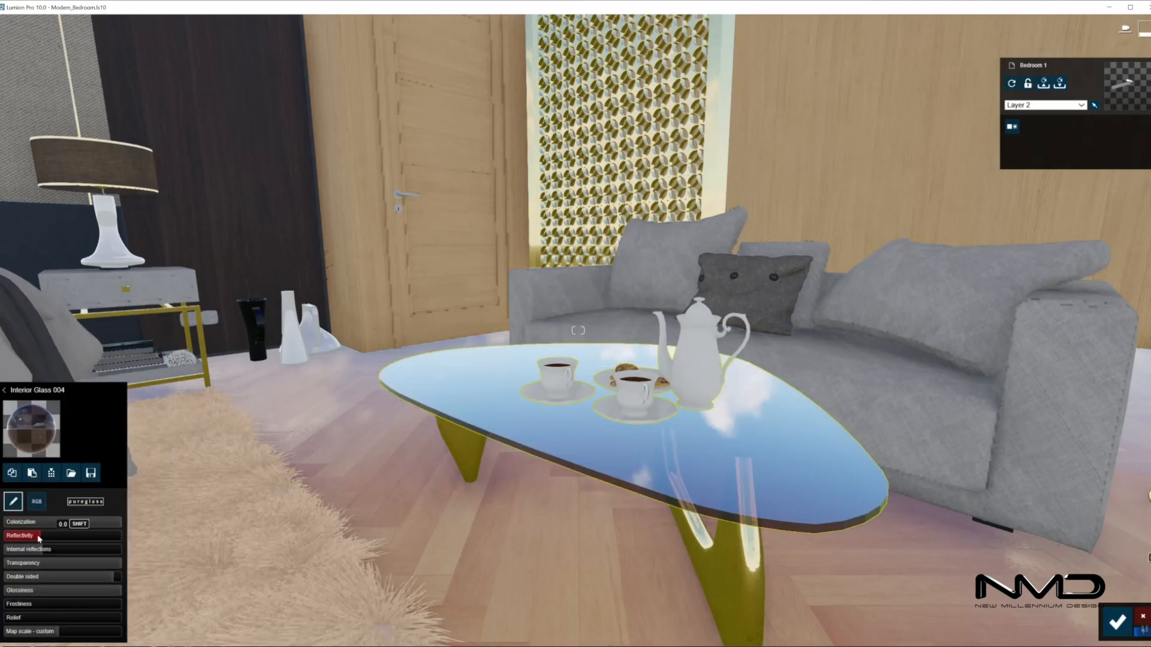
Slightly lower the tabletop glass's reflectivity, raise its internal reflections a little, and save the changes.
{"action": "left_click_drag", "start_coordinate": [38, 538], "coordinate": [36, 538]}
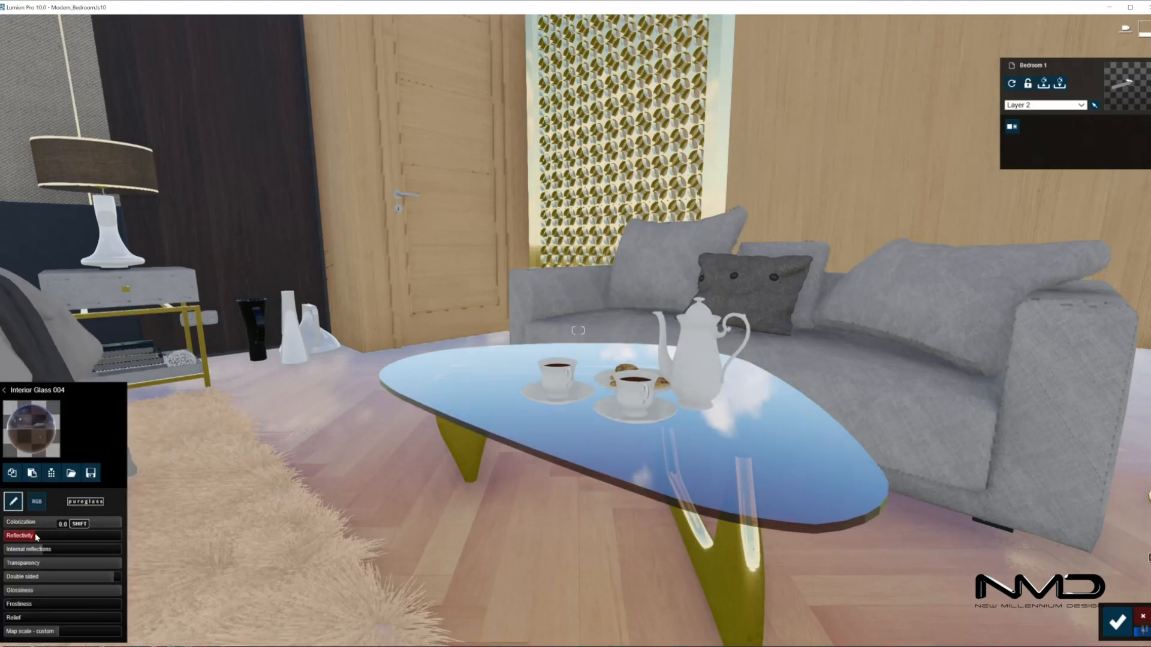
{"action": "left_click", "coordinate": [46, 550]}
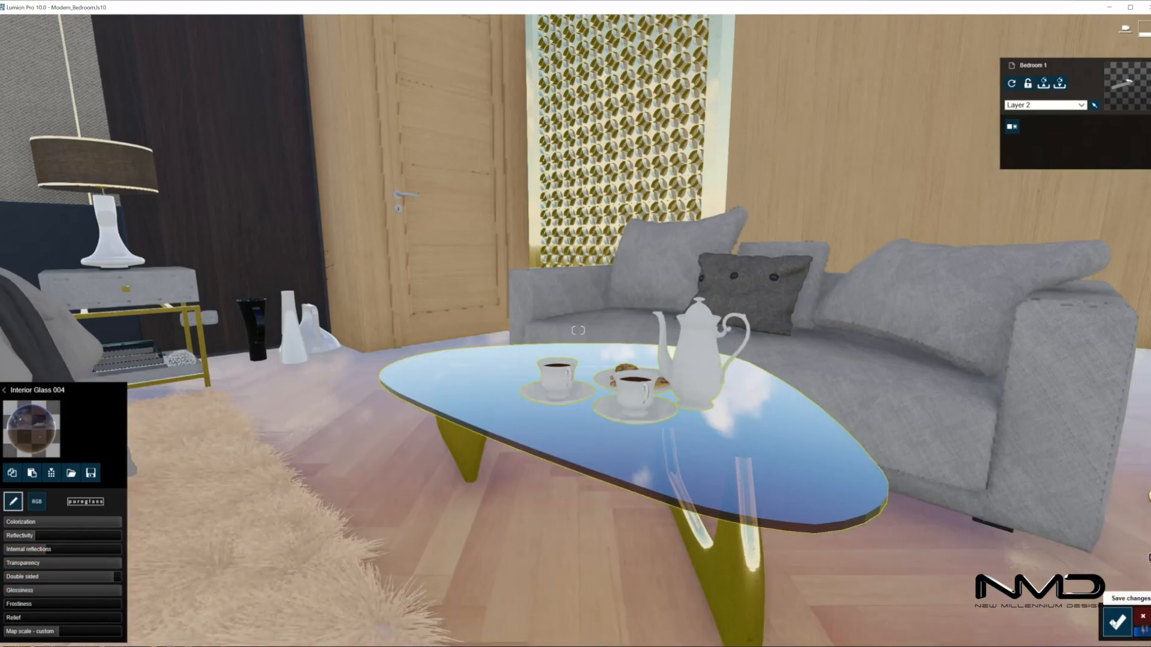
{"action": "left_click", "coordinate": [1117, 622]}
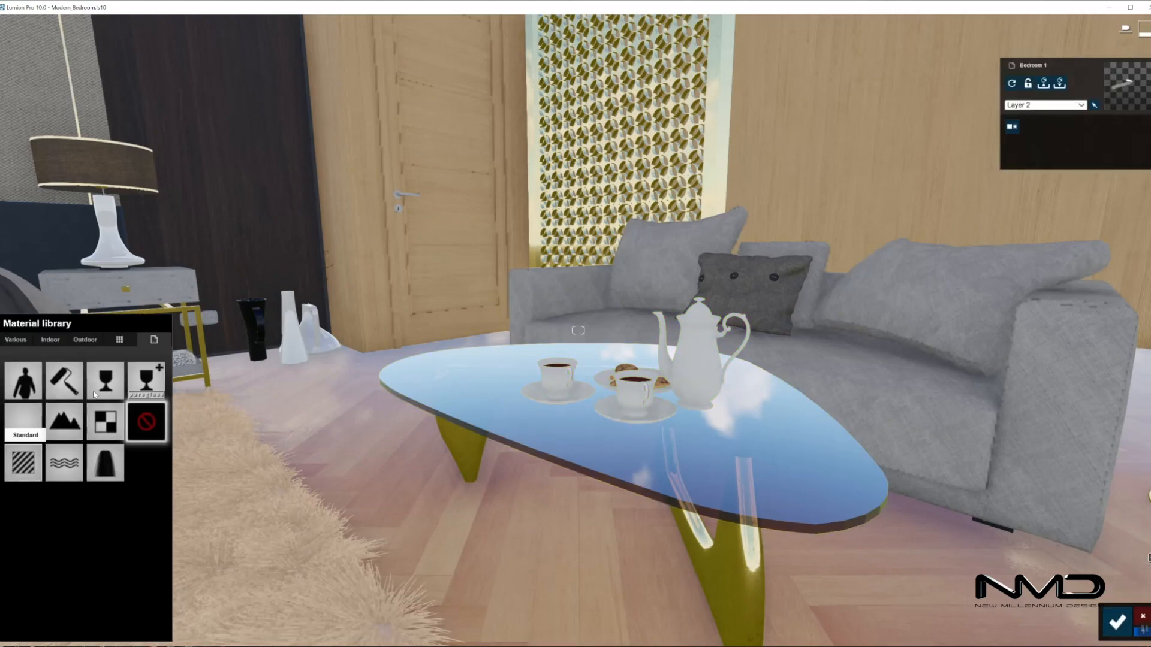
Give the teapot and cups a white Standard material with raised gloss, and save the changes.
{"action": "left_click", "coordinate": [24, 421]}
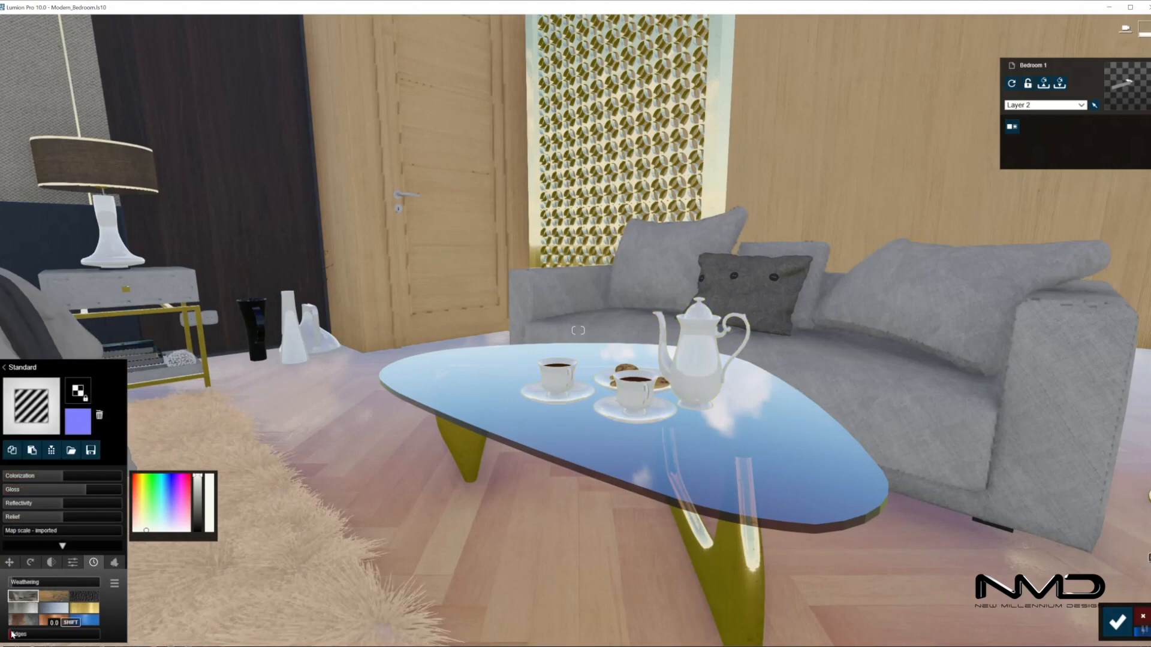
{"action": "left_click", "coordinate": [1116, 623]}
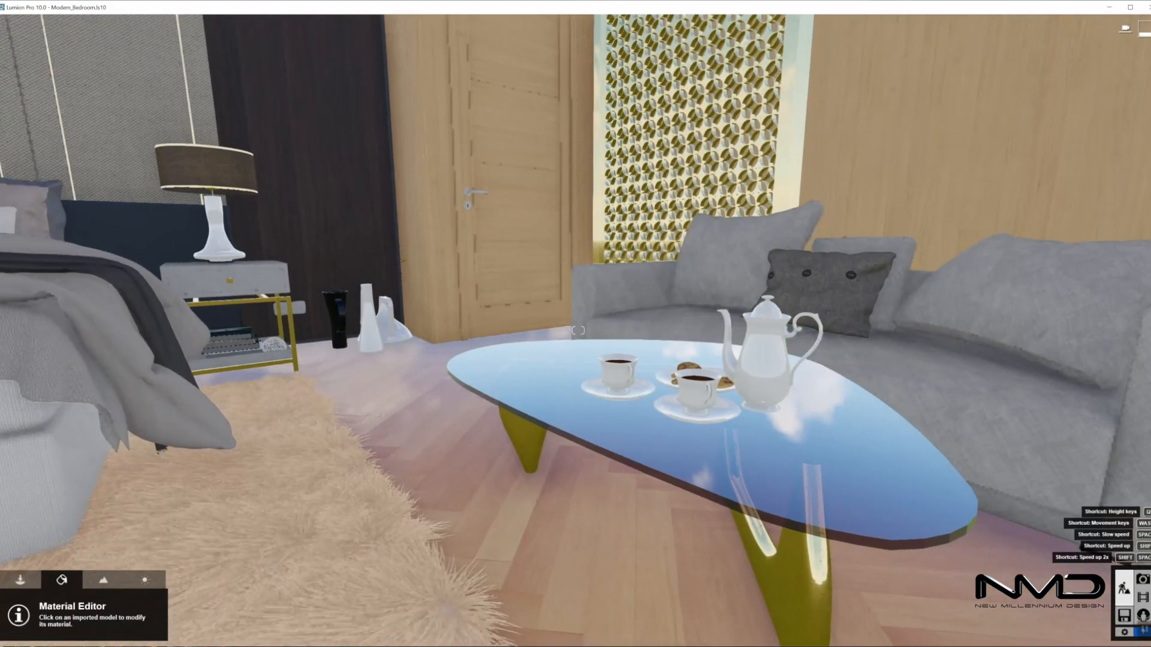
Apply the dresser's Wood 003 1024 material to both bedside tables.
{"action": "key", "text": "s"}
{"action": "right_click_drag", "start_coordinate": [577, 330], "coordinate": [925, 398]}
{"action": "key", "text": "w"}
{"action": "key", "text": "s"}
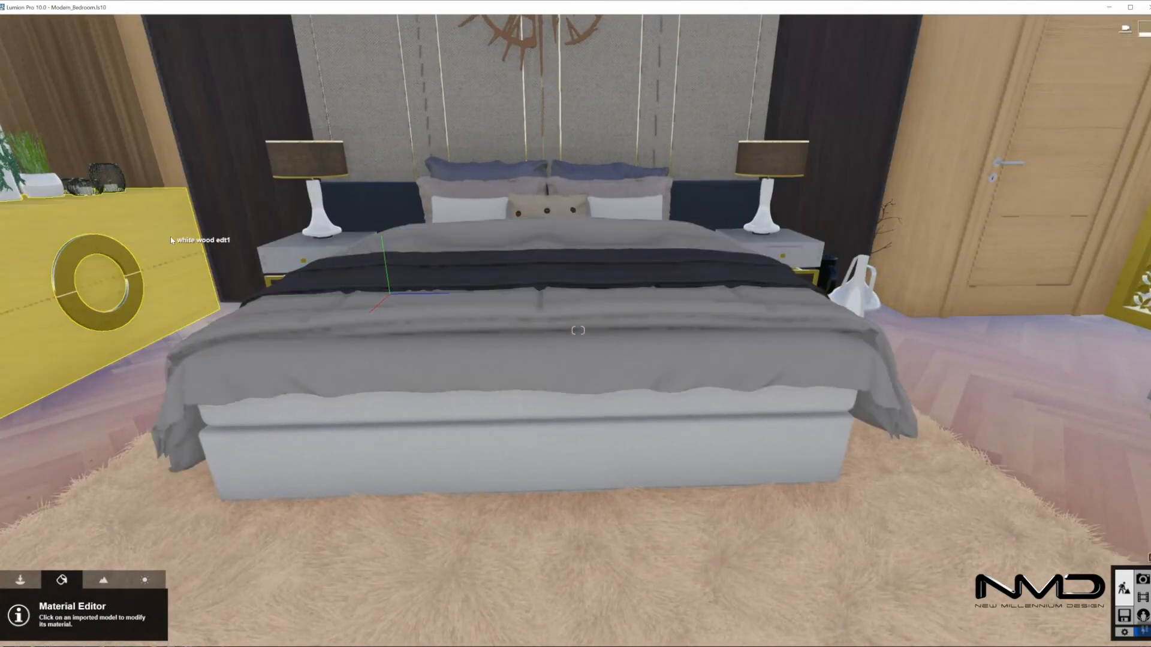
{"action": "left_click", "coordinate": [161, 334]}
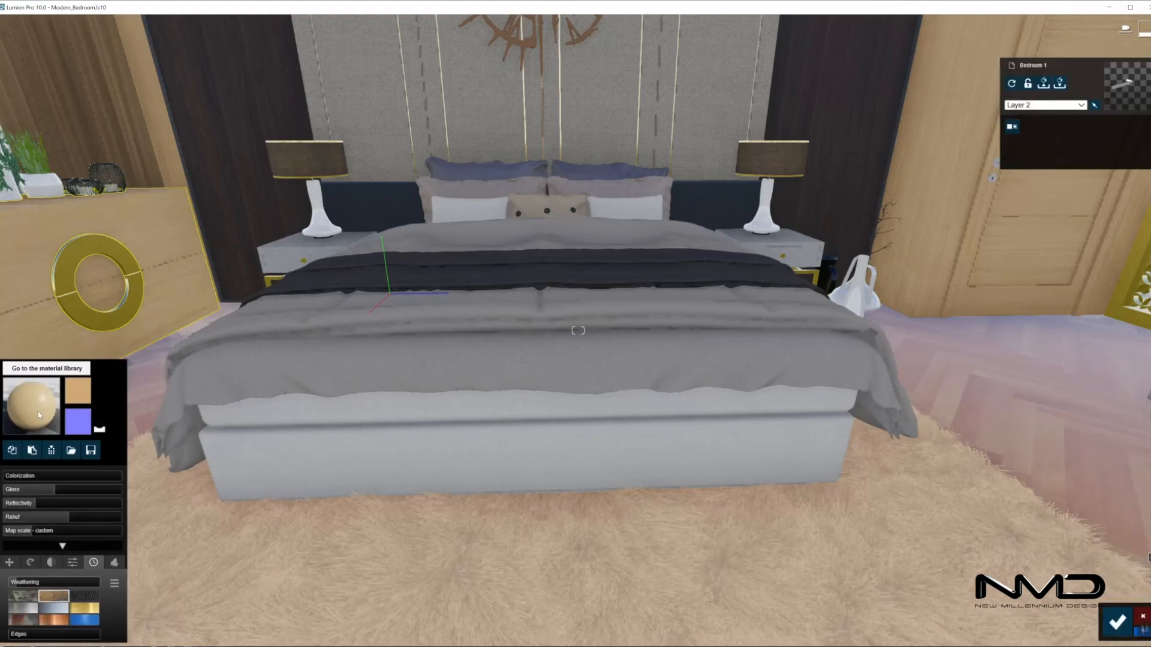
{"action": "left_click", "coordinate": [303, 255]}
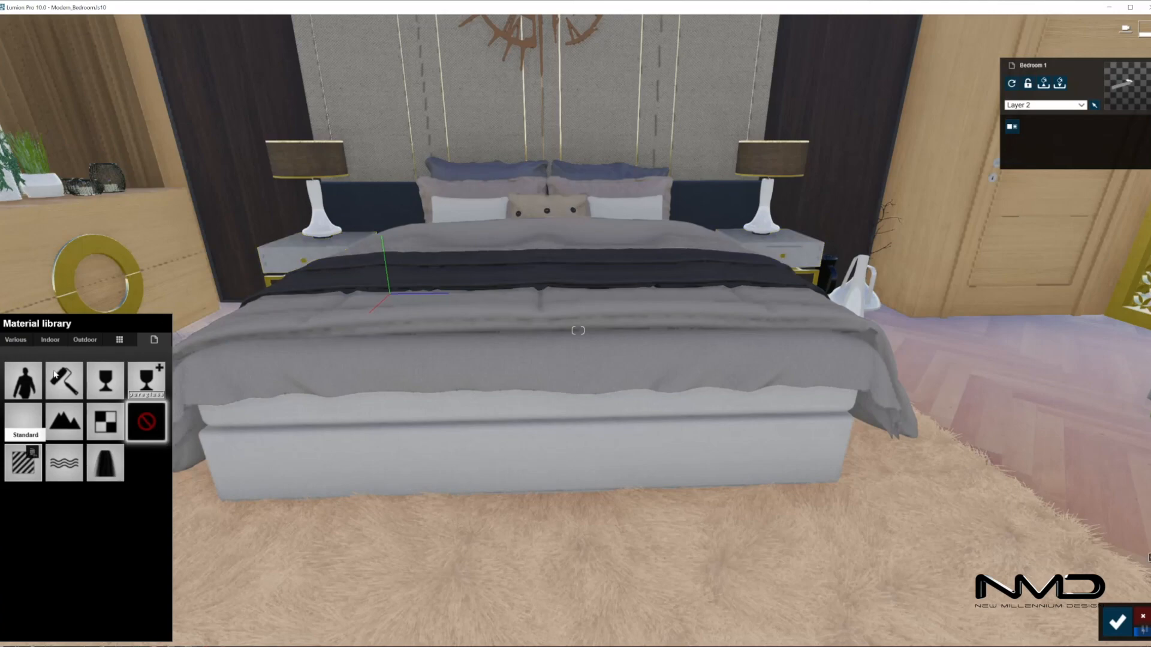
{"action": "left_click", "coordinate": [24, 420]}
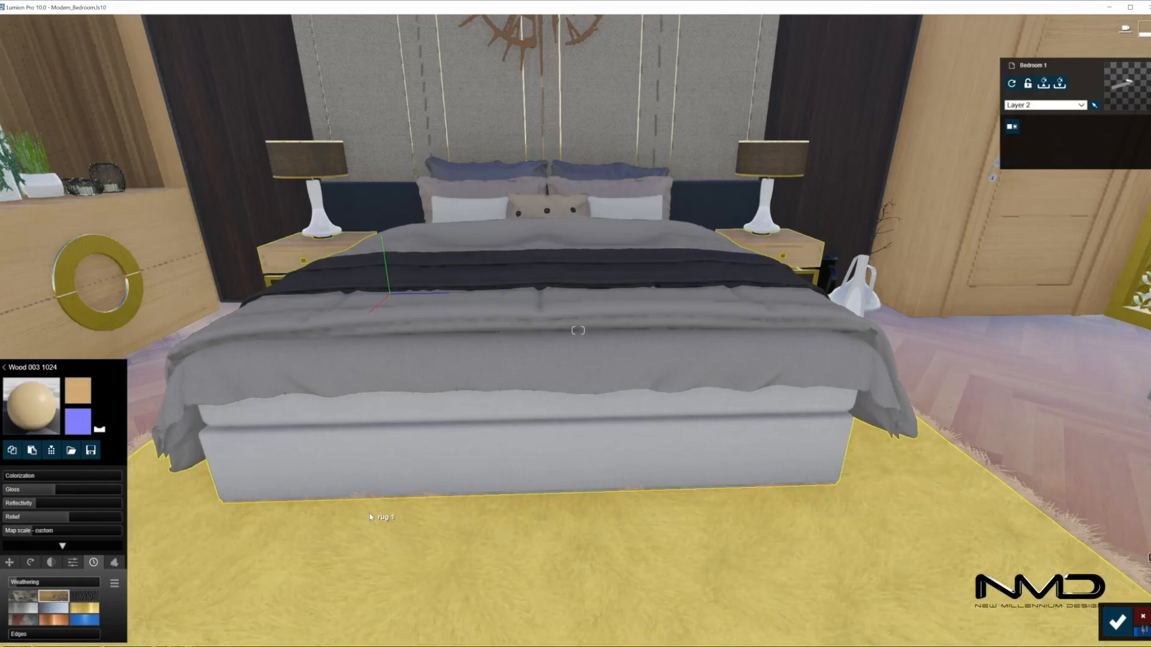
Assign a blue denim-like fabric material to the dark throw across the bed.
{"action": "right_click_drag", "start_coordinate": [406, 509], "coordinate": [524, 431]}
{"action": "key", "text": "w"}
{"action": "key", "text": "s"}
{"action": "left_click", "coordinate": [523, 430]}
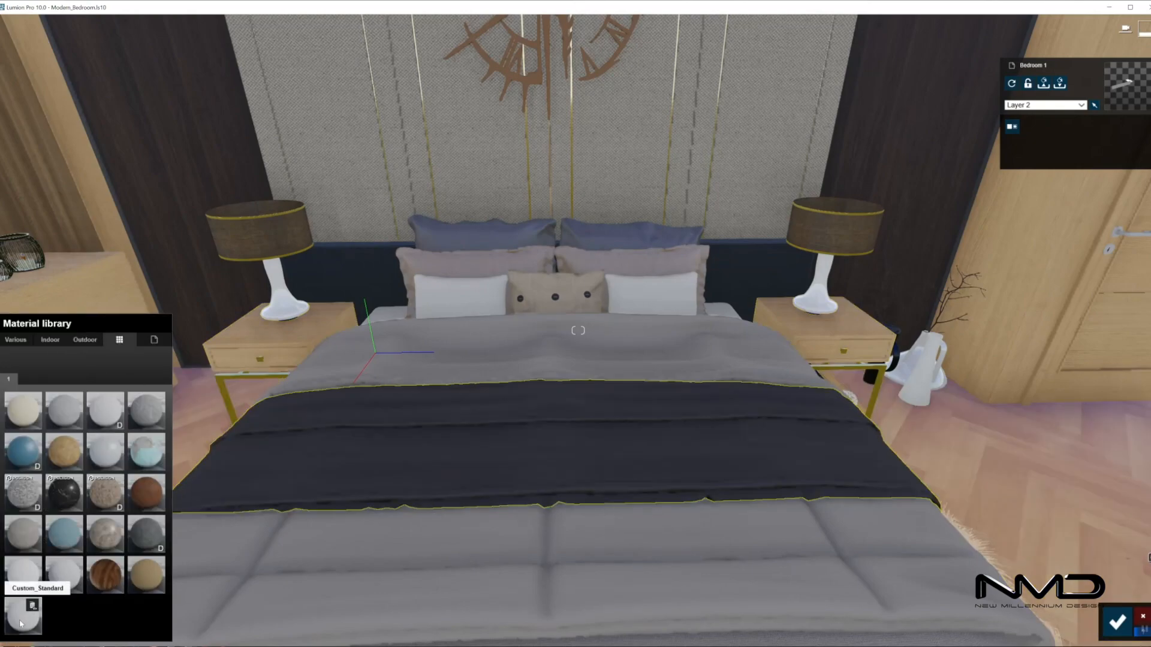
{"action": "left_click", "coordinate": [20, 629]}
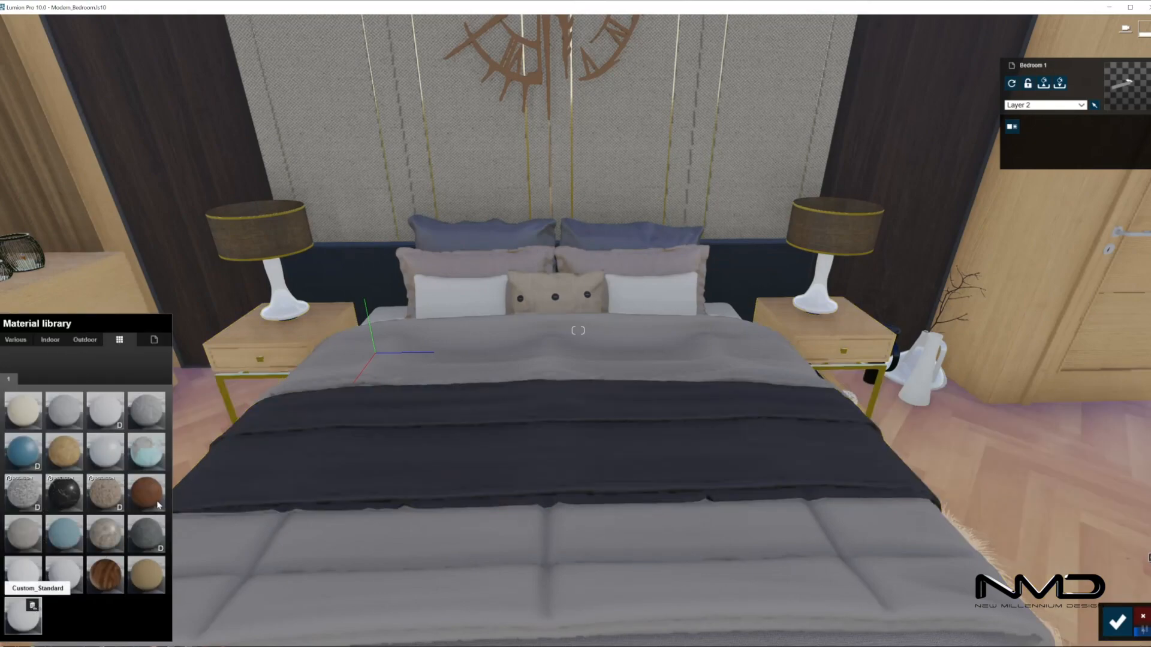
Apply the Polii Fabric Linen 001 2k material from the Indoor library to the small white pillows and mattress.
{"action": "left_click", "coordinate": [718, 311]}
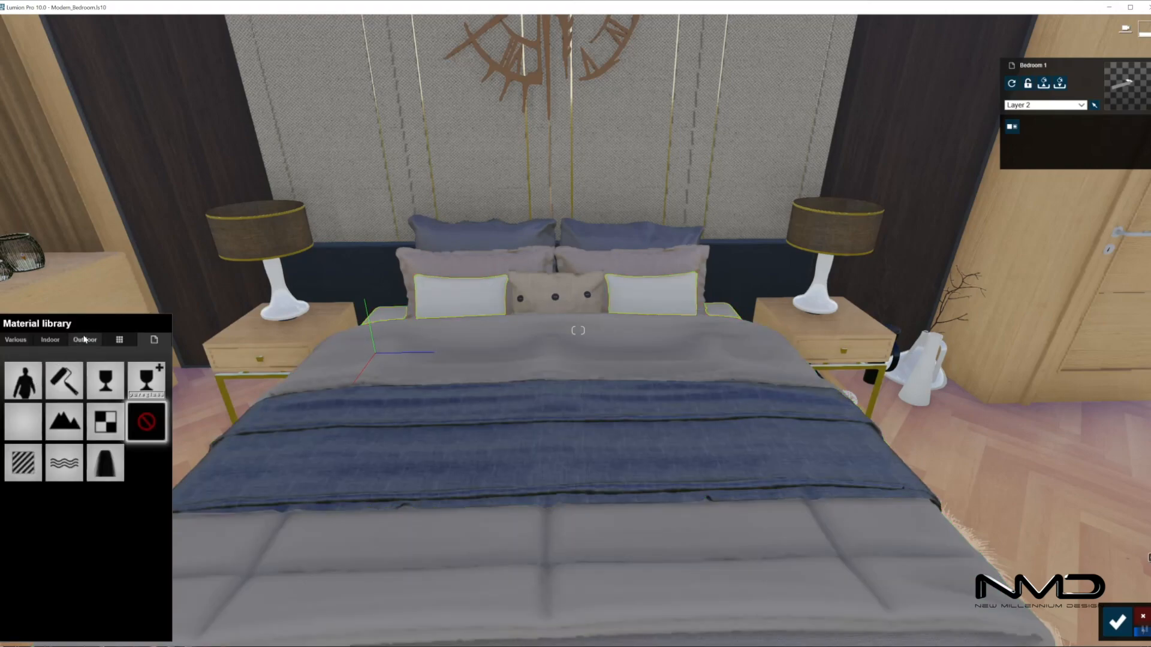
{"action": "left_click", "coordinate": [51, 340]}
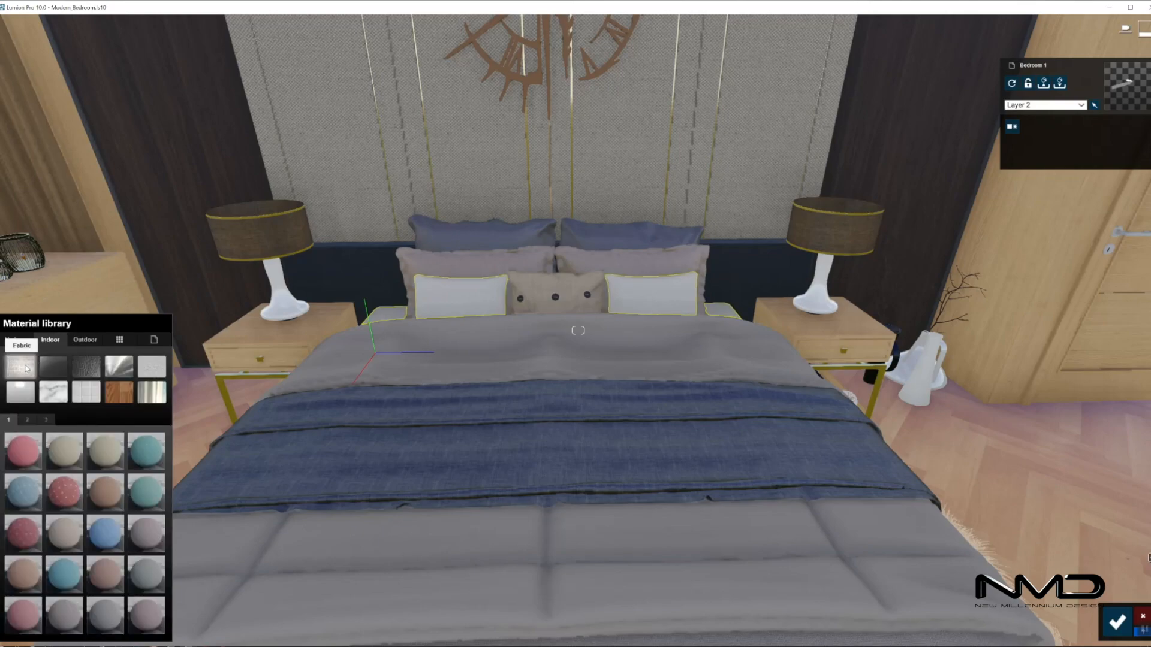
{"action": "left_click", "coordinate": [28, 419]}
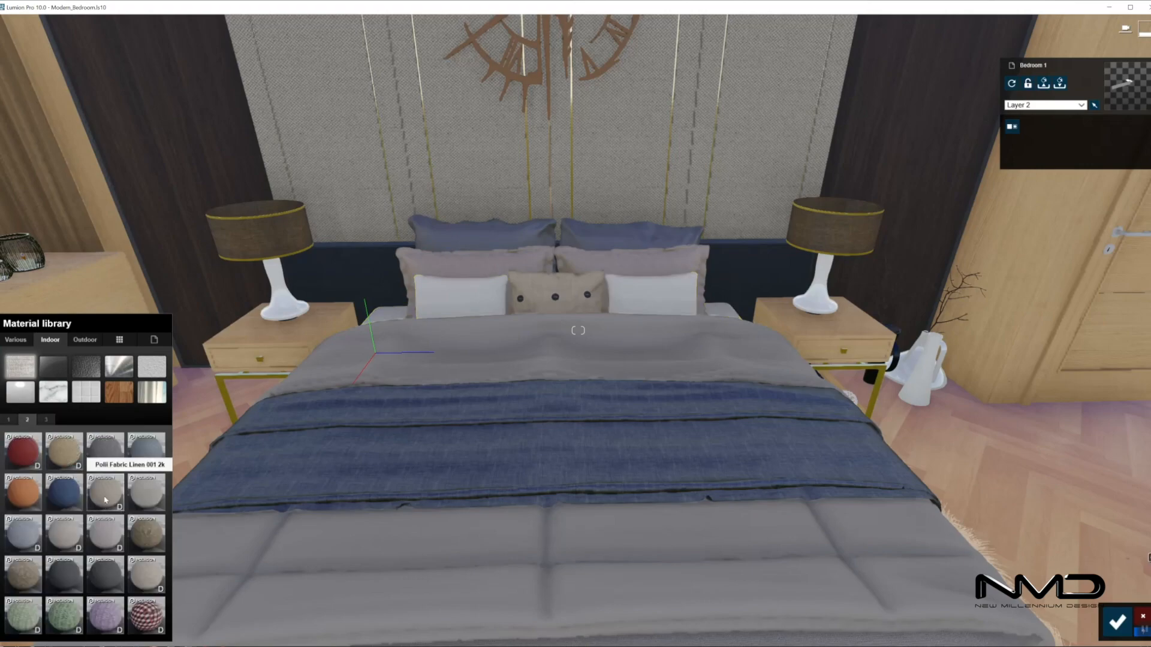
{"action": "left_click", "coordinate": [105, 500]}
Fine-tune the linen on the small pillows by lowering its reflectivity and relief.
{"action": "mouse_move", "coordinate": [335, 384]}
{"action": "right_mouse_down"}
{"action": "mouse_move", "coordinate": [348, 368]}
{"action": "mouse_move", "coordinate": [349, 294]}
{"action": "mouse_move", "coordinate": [353, 371]}
{"action": "right_mouse_up"}
{"action": "key", "text": "w"}
{"action": "right_click_drag", "start_coordinate": [403, 461], "coordinate": [409, 509]}
{"action": "key", "text": "s"}
{"action": "left_click_drag", "start_coordinate": [62, 506], "coordinate": [52, 506]}
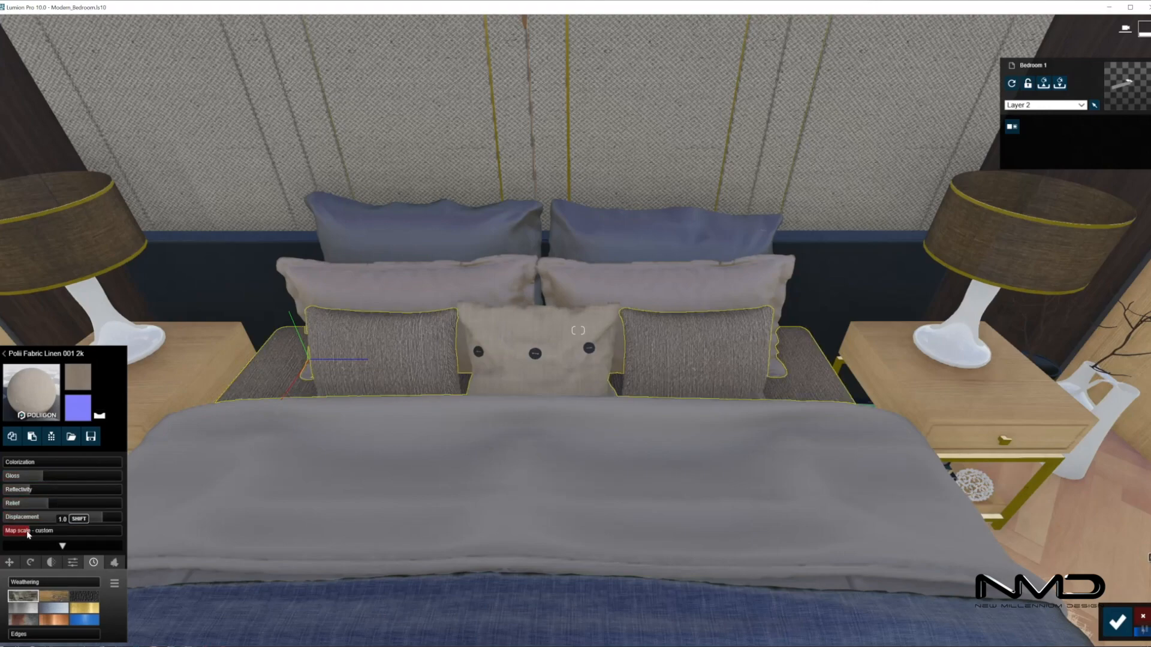
Apply the Polii Fabric SuedePatchy 001 2K material from the Indoor library to the grey duvet.
{"action": "key", "text": "s"}
{"action": "right_click_drag", "start_coordinate": [380, 514], "coordinate": [354, 515]}
{"action": "key", "text": "w"}
{"action": "key", "text": "s"}
{"action": "key", "text": "w"}
{"action": "left_click", "coordinate": [423, 500]}
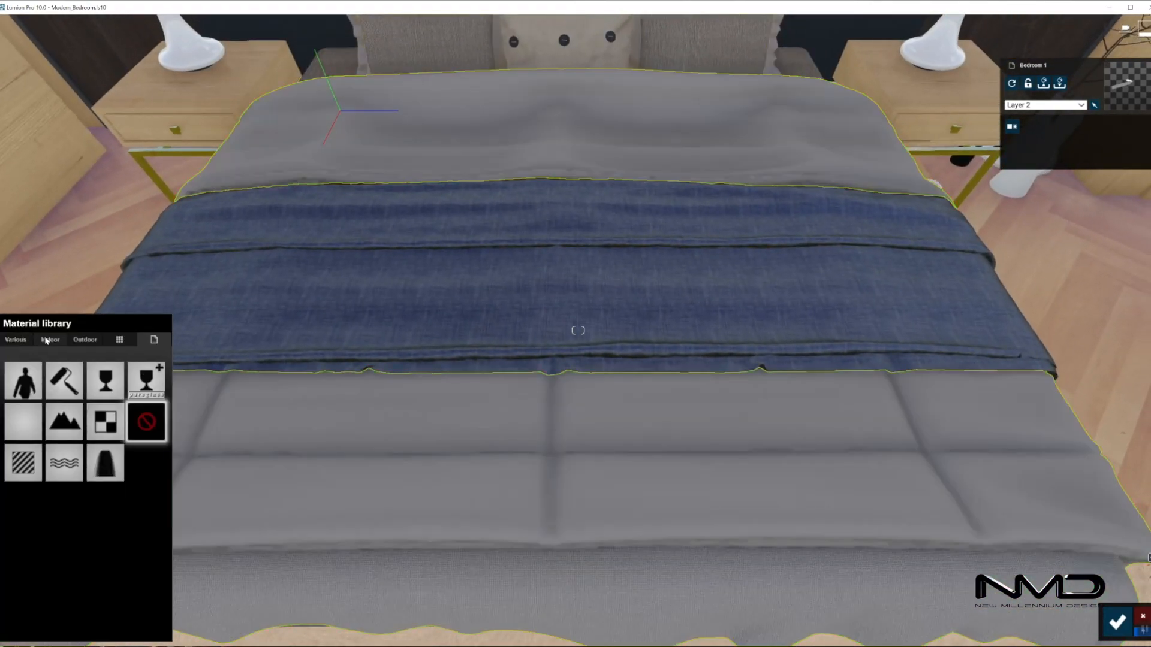
{"action": "left_click", "coordinate": [50, 340]}
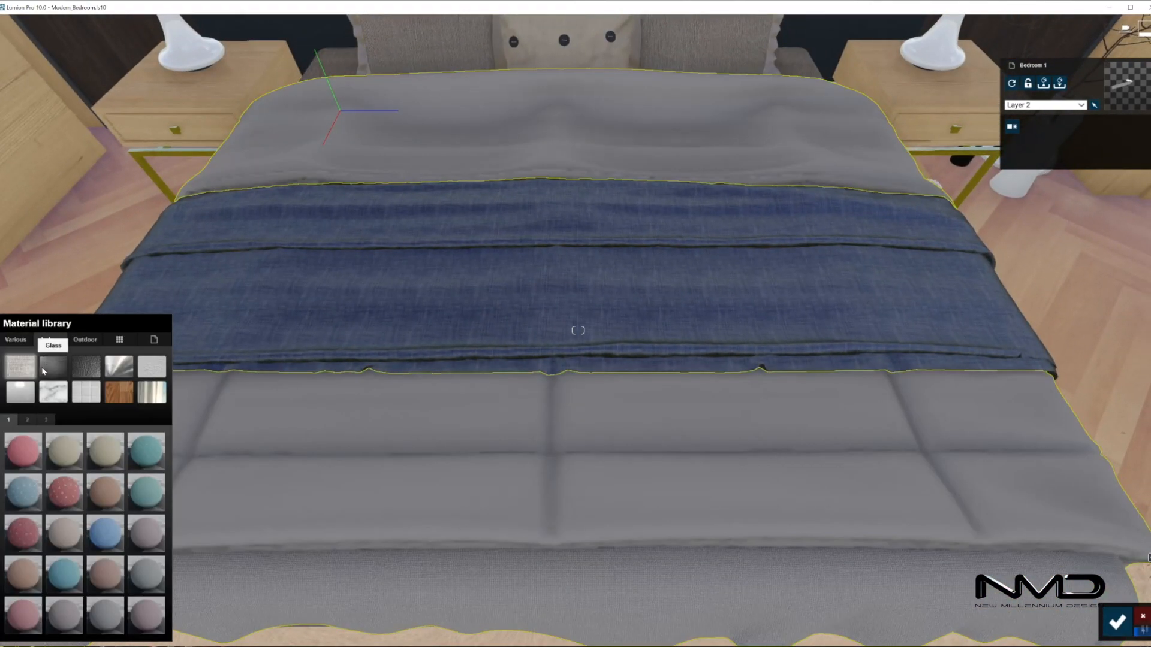
{"action": "left_click", "coordinate": [27, 419]}
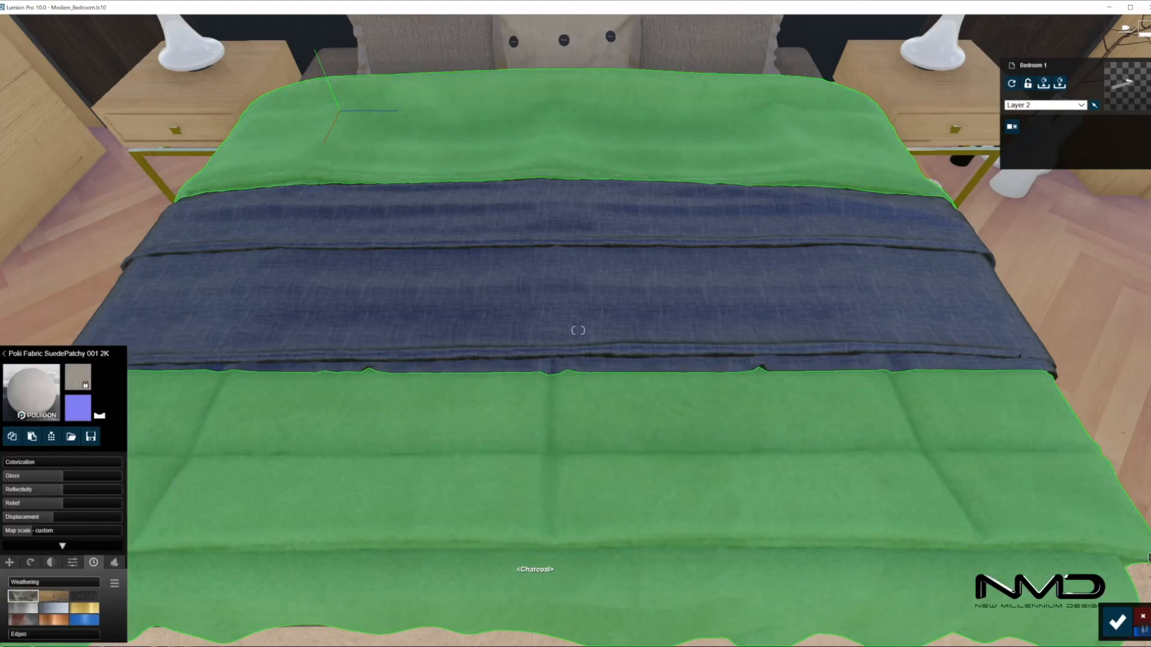
Lower the duvet fabric's reflectivity and displacement, and set its gloss to 0.8.
{"action": "right_click_drag", "start_coordinate": [510, 555], "coordinate": [473, 466]}
{"action": "key", "text": "s"}
{"action": "key", "text": "w"}
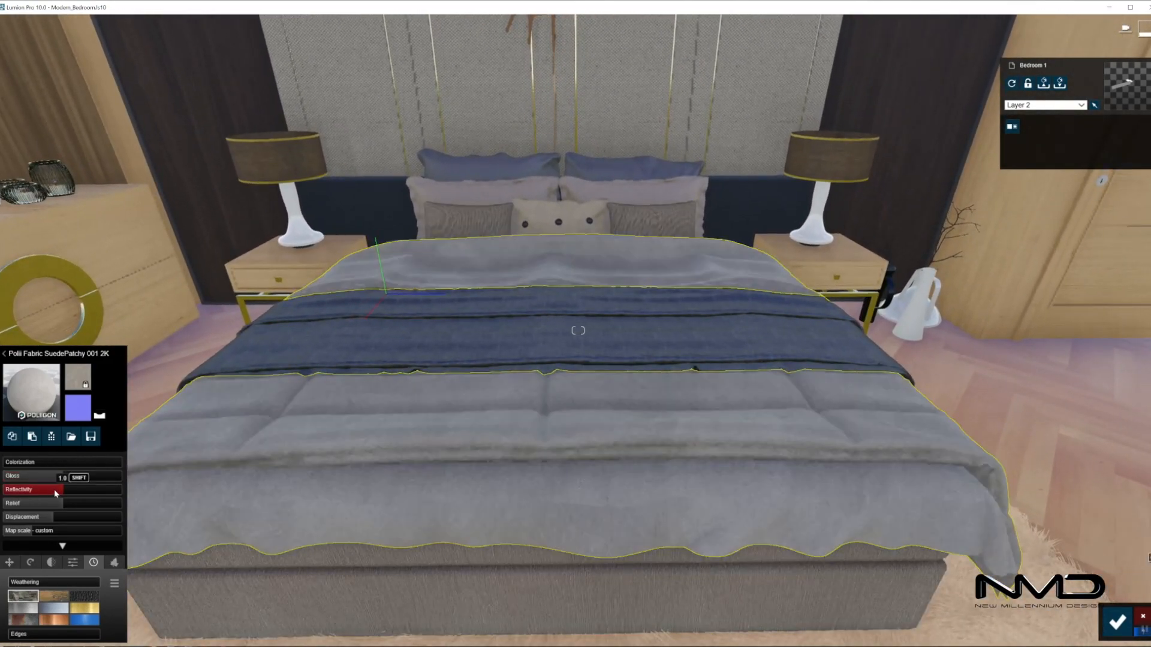
{"action": "left_click", "coordinate": [50, 475]}
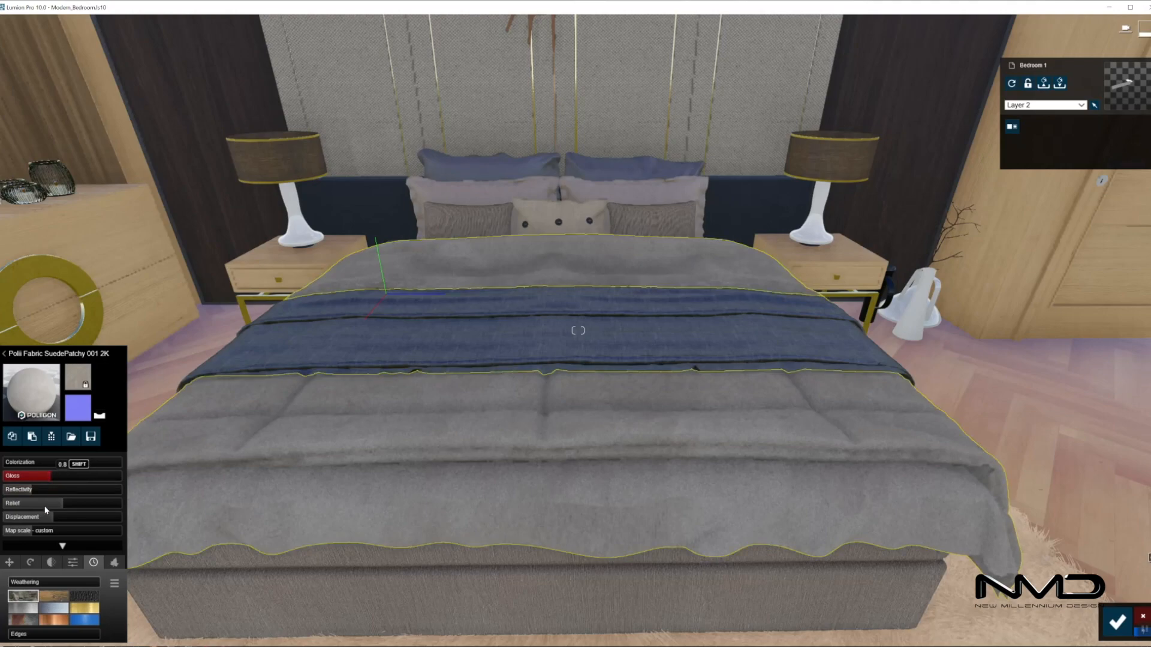
{"action": "left_click_drag", "start_coordinate": [51, 520], "coordinate": [29, 514]}
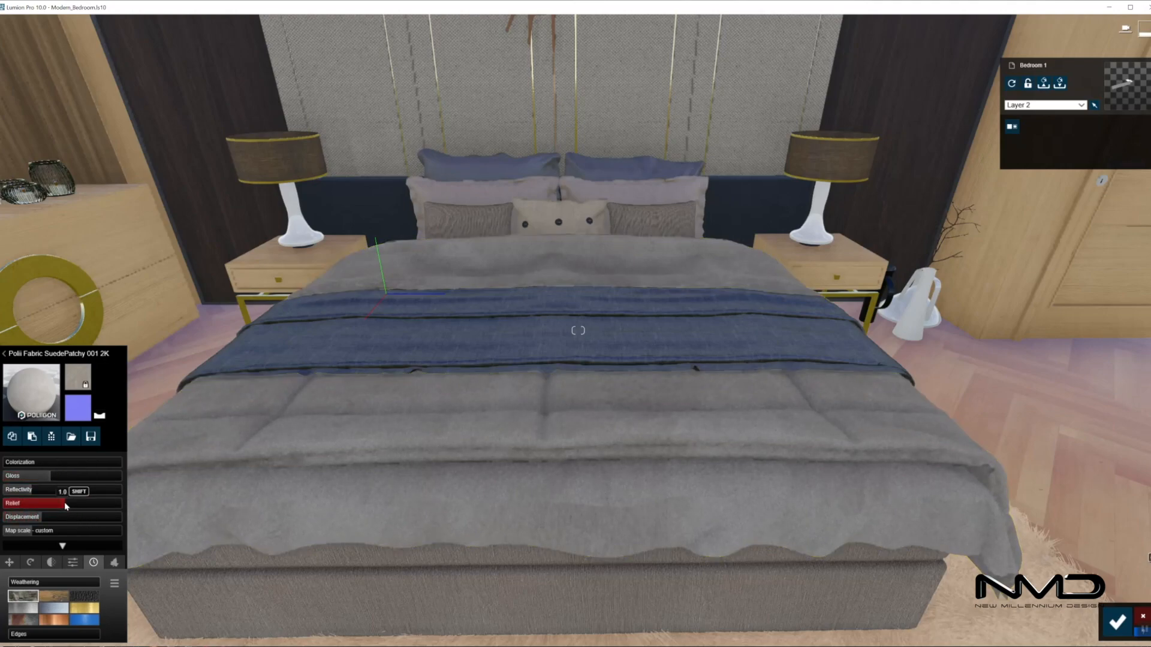
Add the dark weathering style to the duvet fabric at 0.1 and save the changes.
{"action": "left_click", "coordinate": [73, 593]}
{"action": "left_click", "coordinate": [23, 582]}
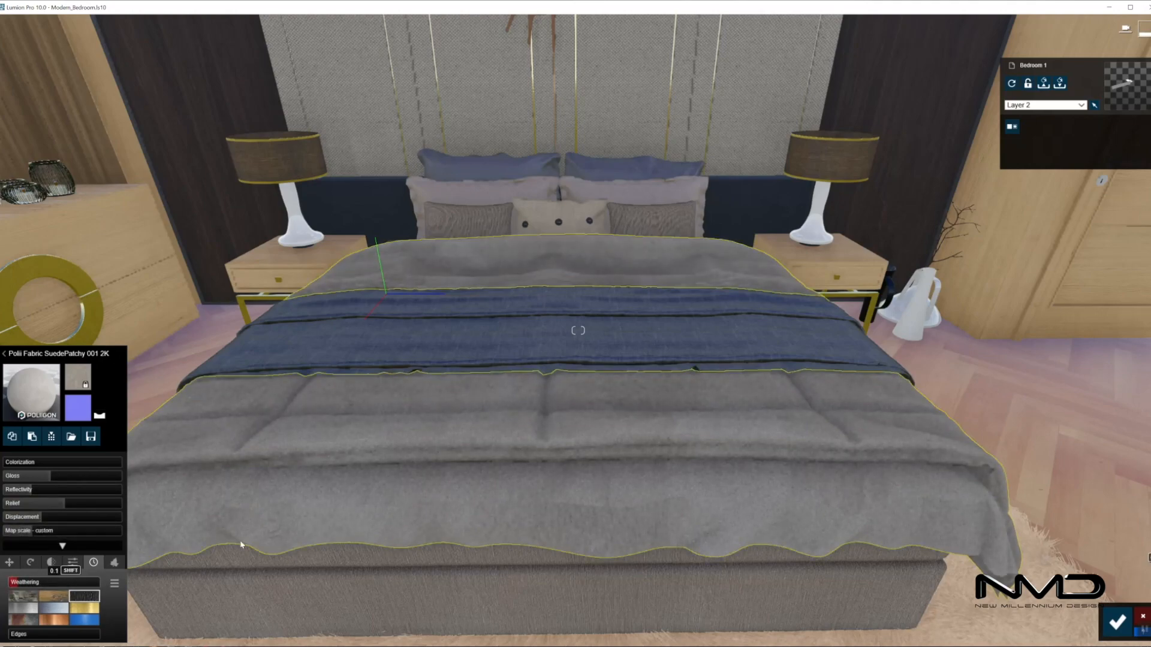
{"action": "left_click", "coordinate": [1116, 622]}
Apply the Polii Fabric SuedePatchy 001 2K material from the Indoor library to the sofa.
{"action": "right_click_drag", "start_coordinate": [580, 529], "coordinate": [705, 416]}
{"action": "key", "text": "s"}
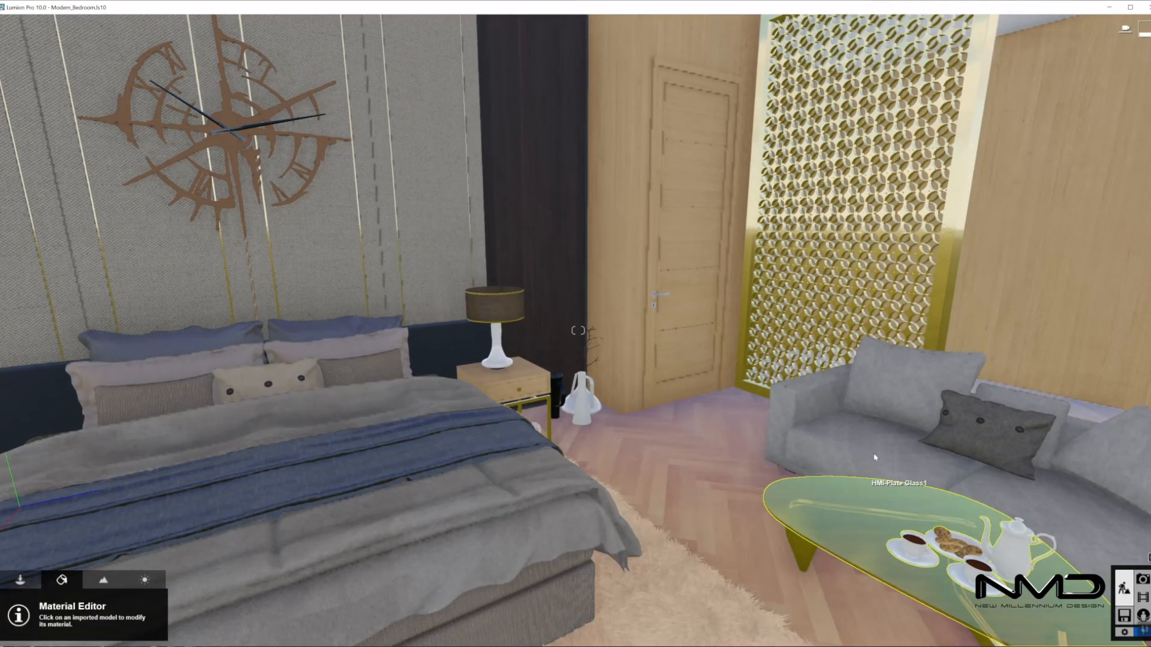
{"action": "left_click", "coordinate": [875, 457]}
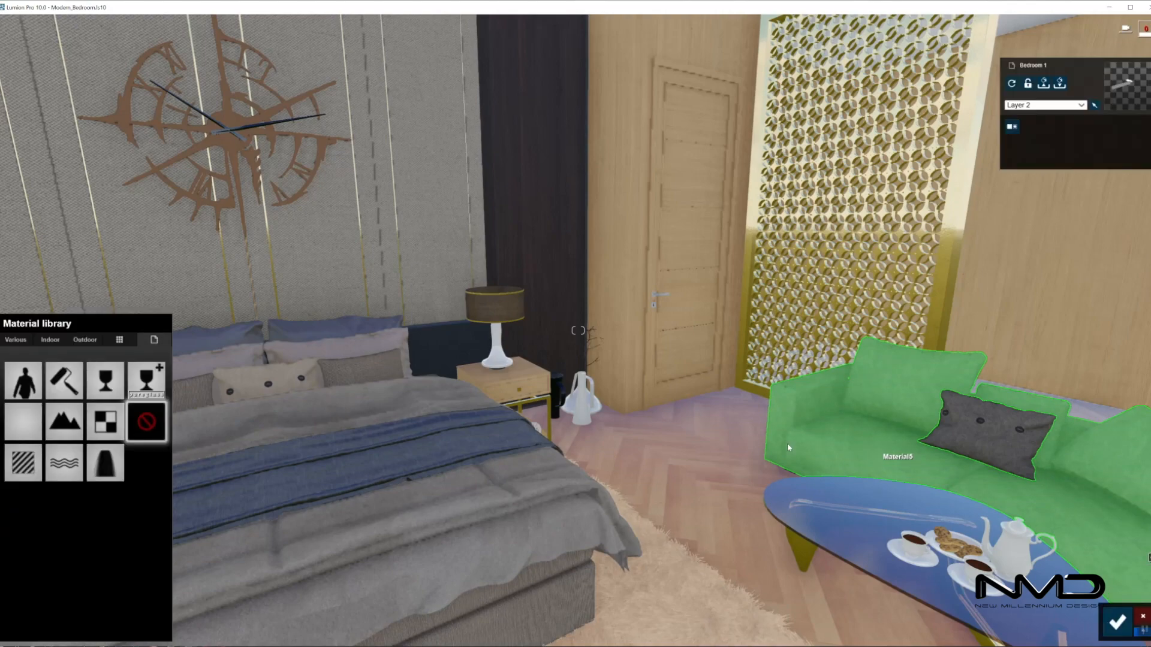
{"action": "left_click", "coordinate": [46, 340]}
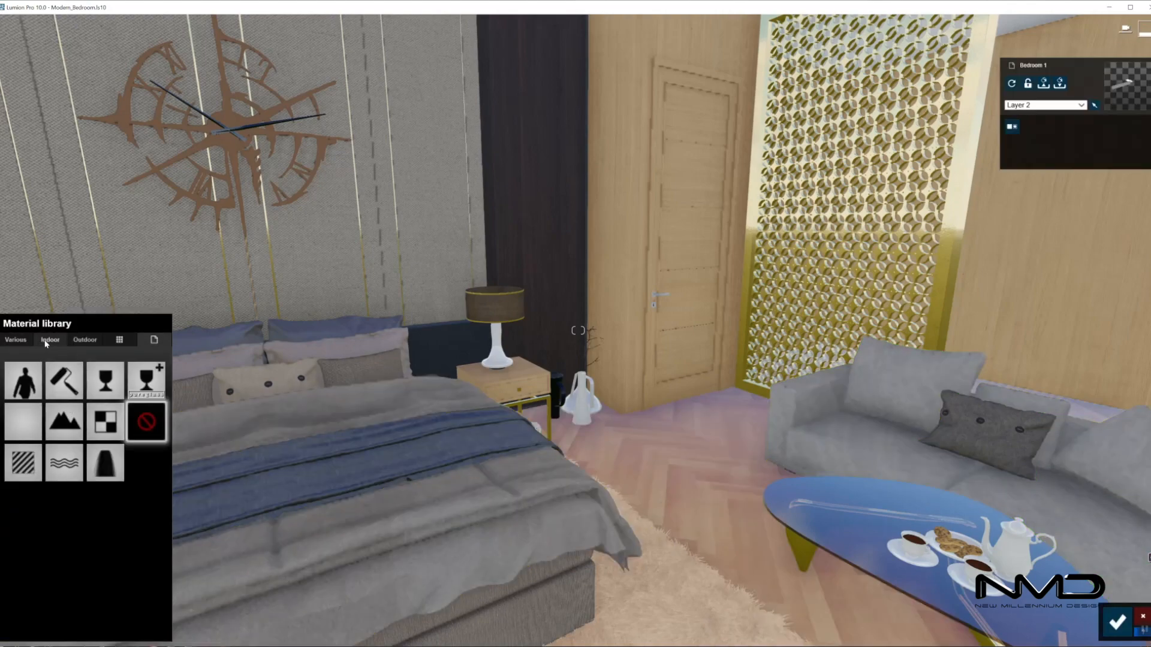
{"action": "left_click", "coordinate": [27, 420]}
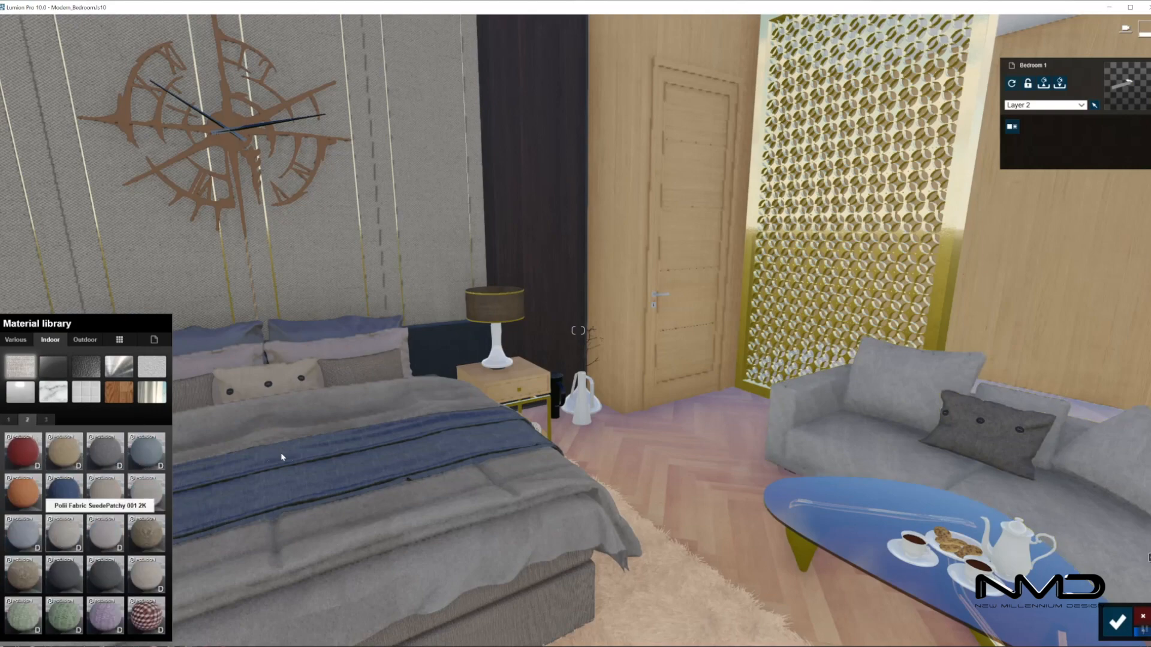
{"action": "left_click", "coordinate": [267, 466]}
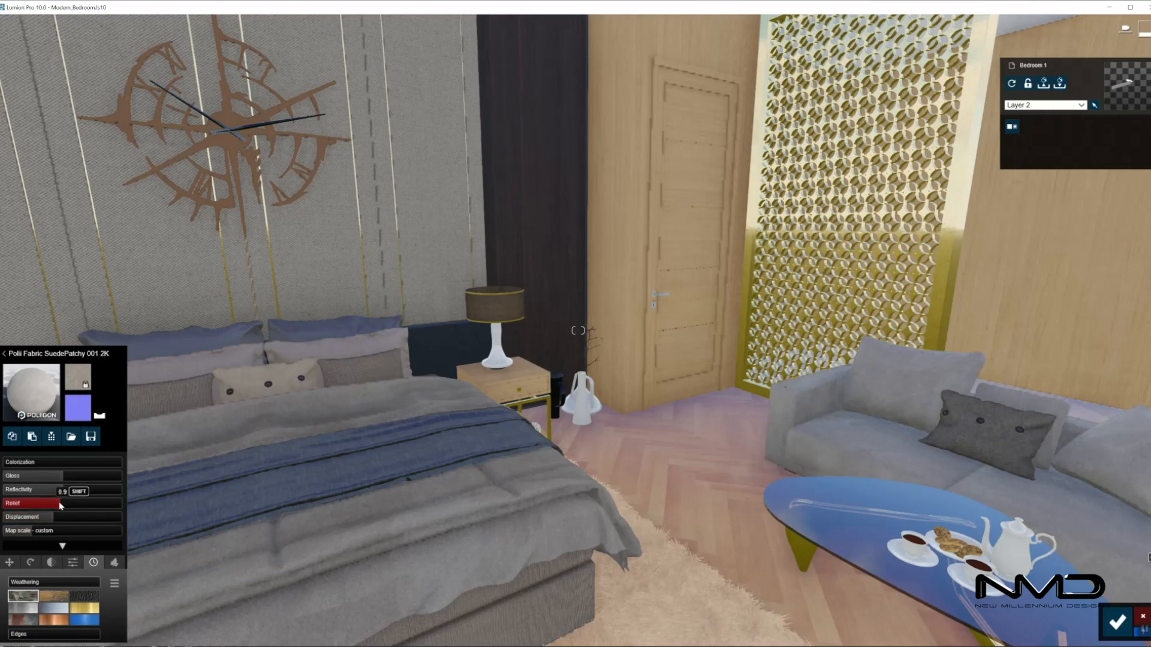
Lower the sofa fabric's gloss and reflectivity, and tint it pale cream with colorization at 0.6.
{"action": "left_click_drag", "start_coordinate": [59, 490], "coordinate": [25, 479]}
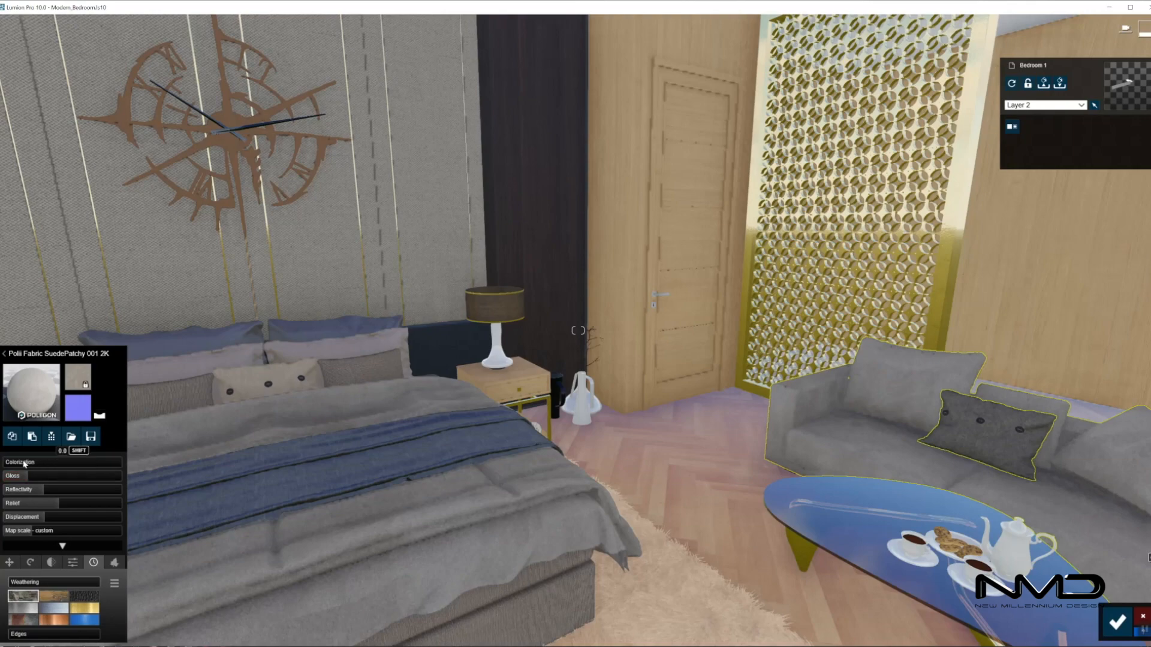
{"action": "mouse_move", "coordinate": [35, 462]}
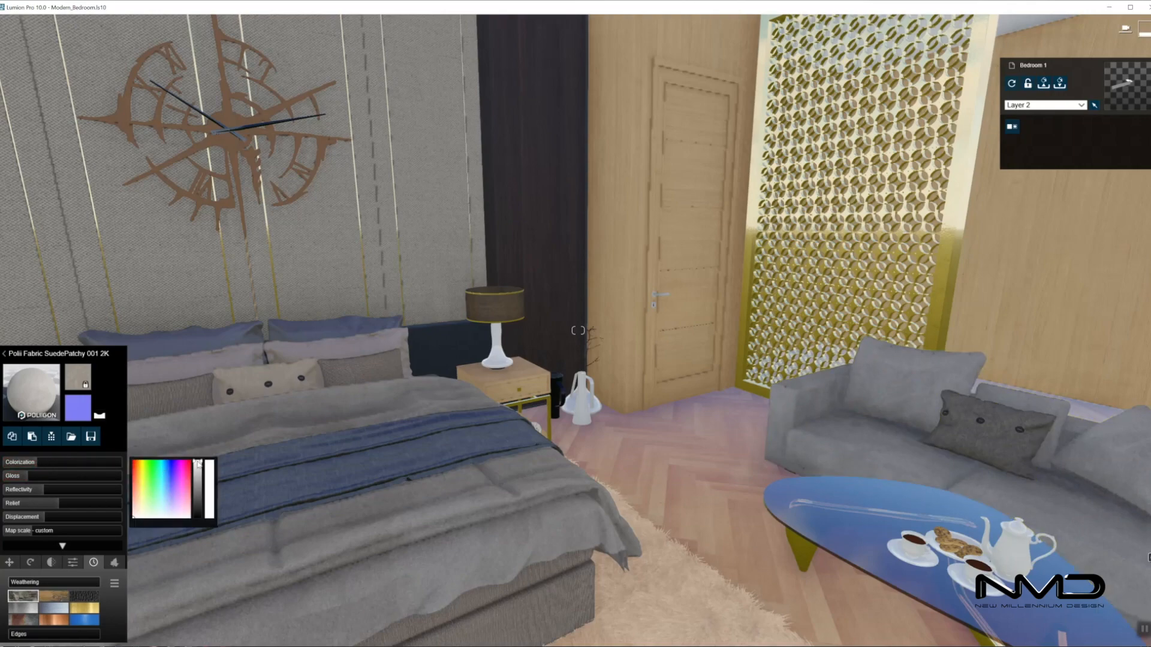
{"action": "left_click", "coordinate": [139, 511]}
{"action": "left_click_drag", "start_coordinate": [67, 461], "coordinate": [75, 463]}
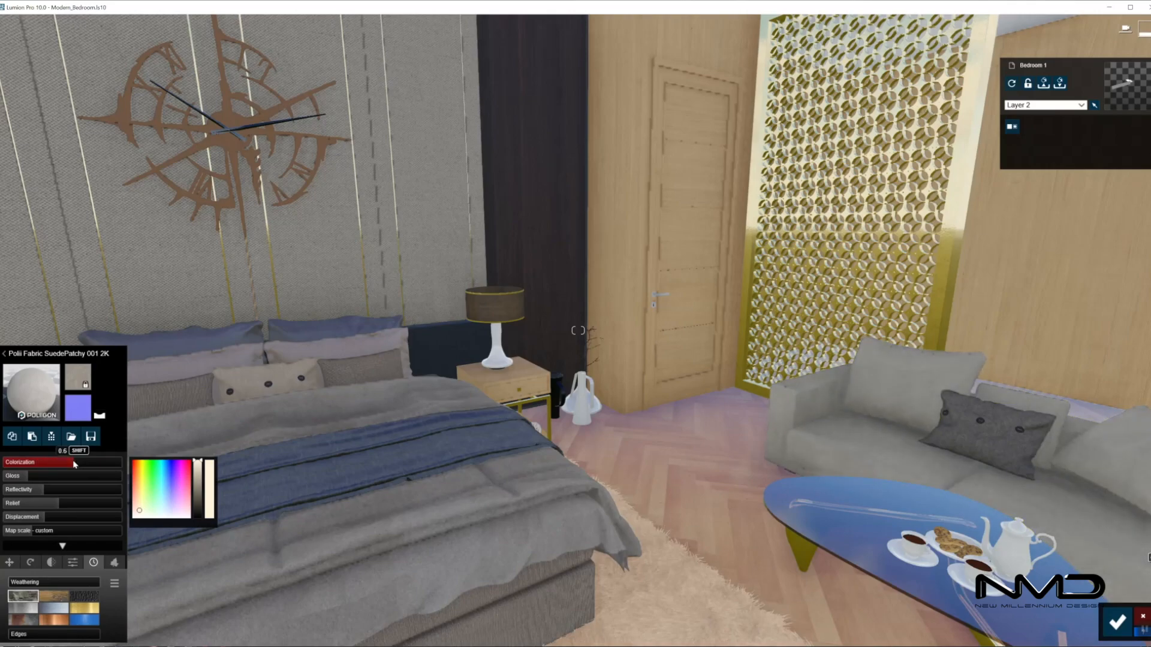
Apply the Plaster New 003 material from the Indoor library to the padded wall panels behind the bed.
{"action": "right_click_drag", "start_coordinate": [560, 470], "coordinate": [499, 502]}
{"action": "key", "text": "s"}
{"action": "key", "text": "w"}
{"action": "left_click", "coordinate": [485, 437]}
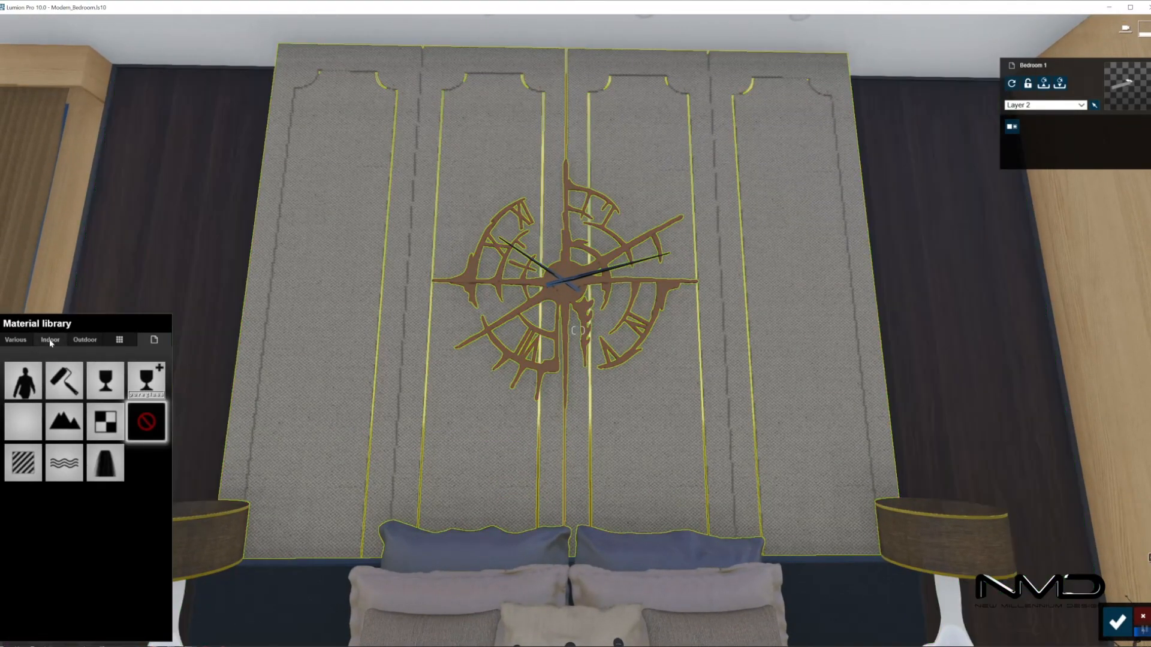
{"action": "left_click", "coordinate": [51, 339]}
{"action": "left_click", "coordinate": [152, 366]}
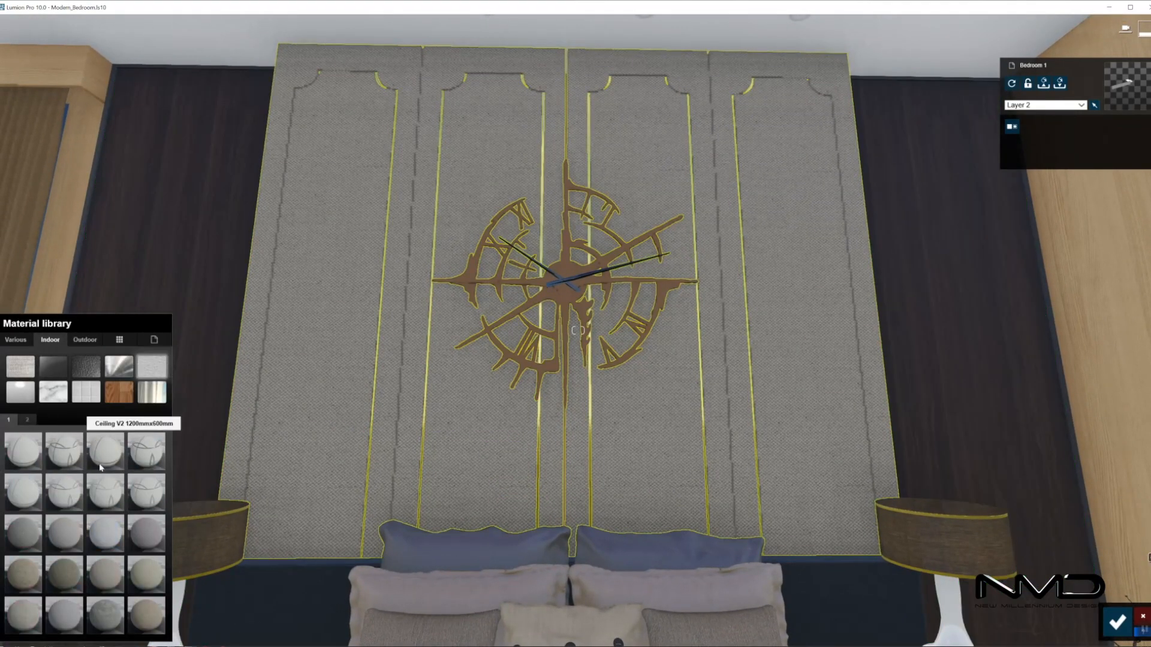
{"action": "left_click", "coordinate": [27, 420]}
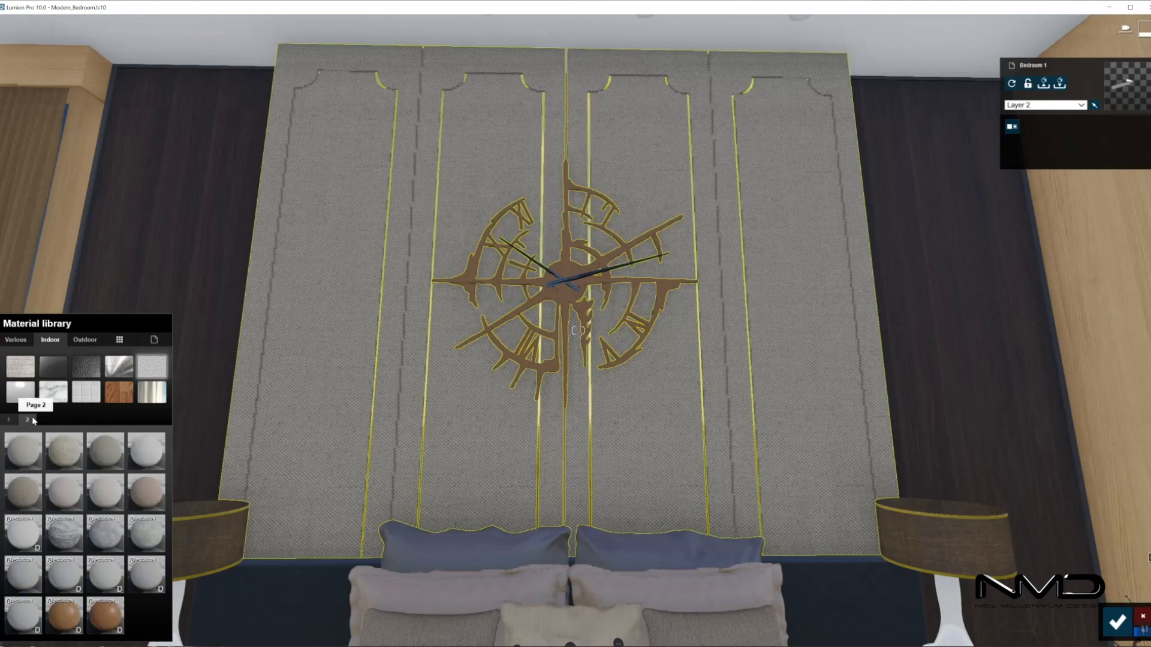
{"action": "left_click", "coordinate": [79, 492]}
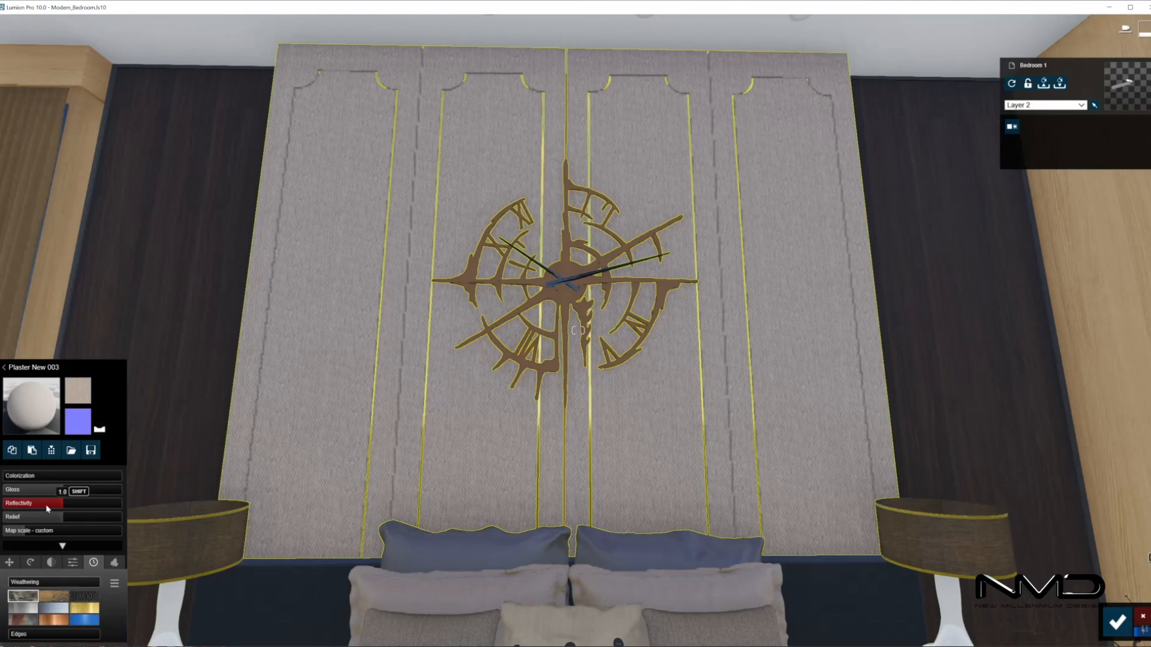
Raise the wall panel plaster's relief, lower its gloss and reflectivity, add dark weathering at 0.2, and save the changes.
{"action": "left_click_drag", "start_coordinate": [66, 519], "coordinate": [100, 521]}
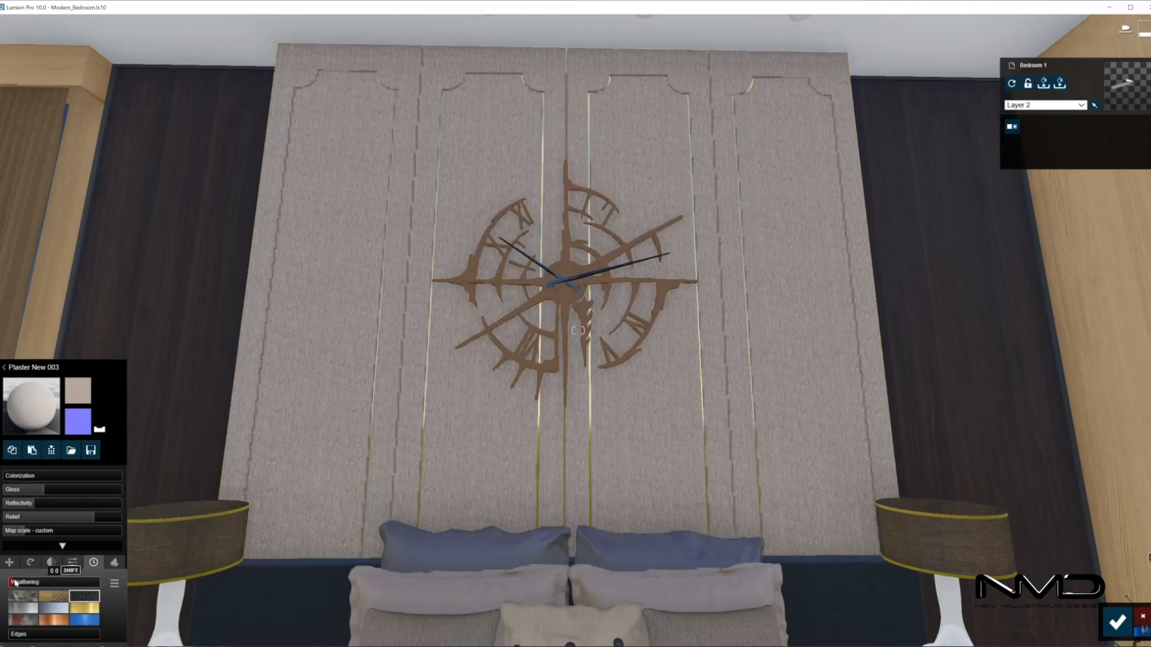
{"action": "left_click_drag", "start_coordinate": [22, 583], "coordinate": [33, 586]}
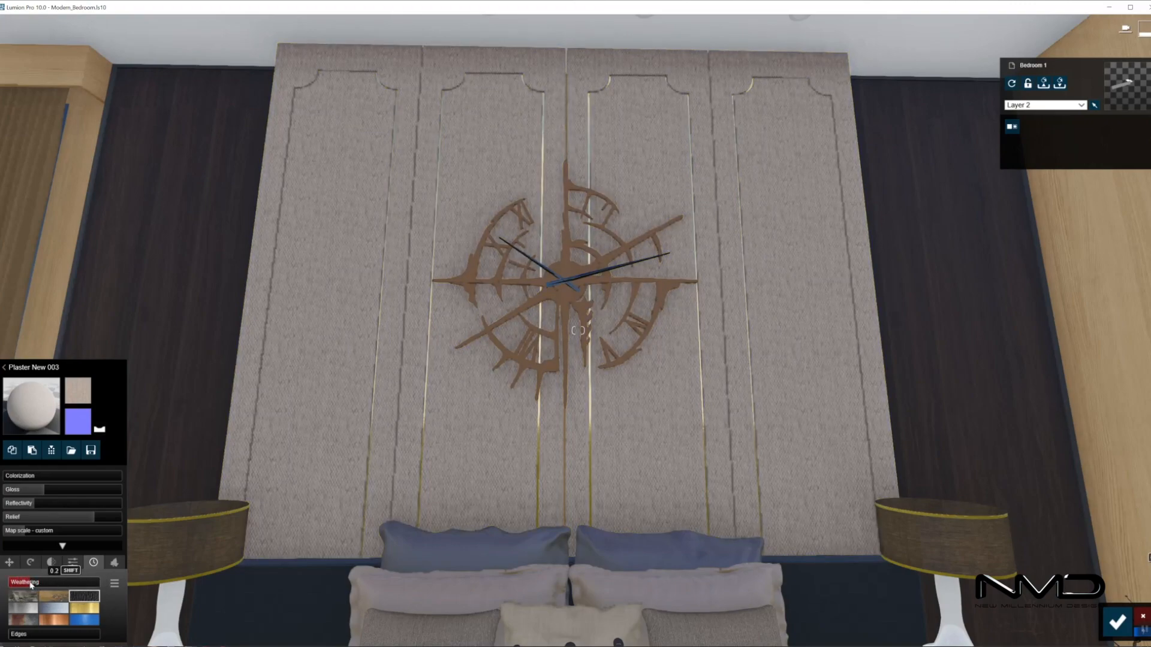
{"action": "left_click", "coordinate": [1116, 621]}
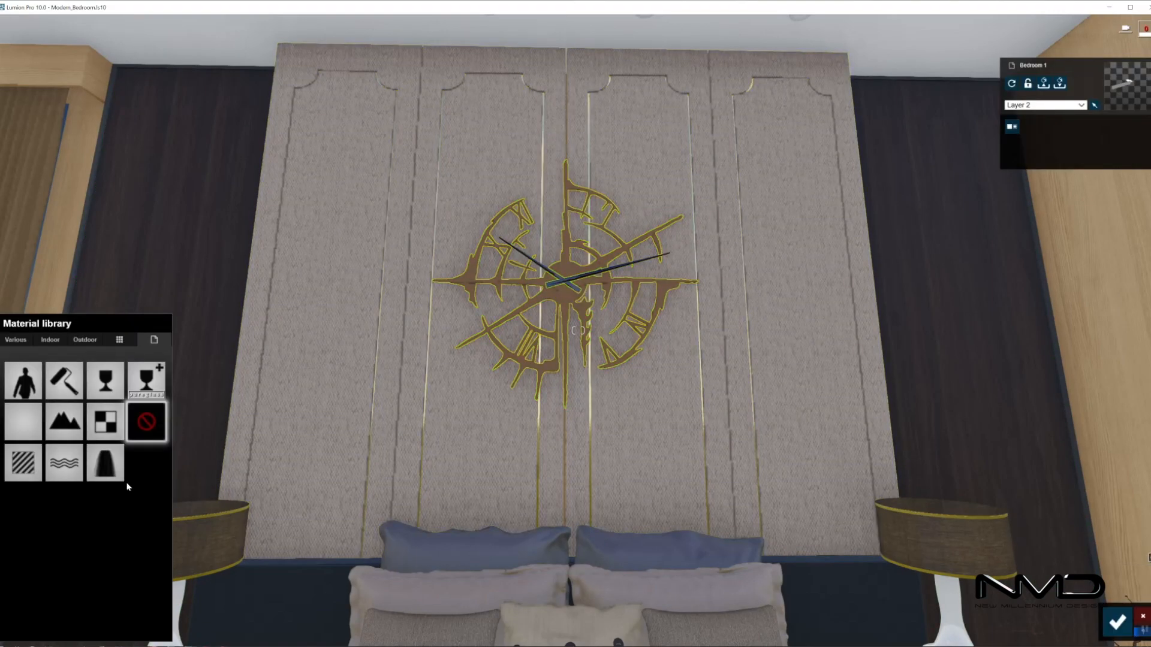
Apply the Nickel metal material from the Indoor library to the wall clock above the bed.
{"action": "left_click", "coordinate": [49, 339]}
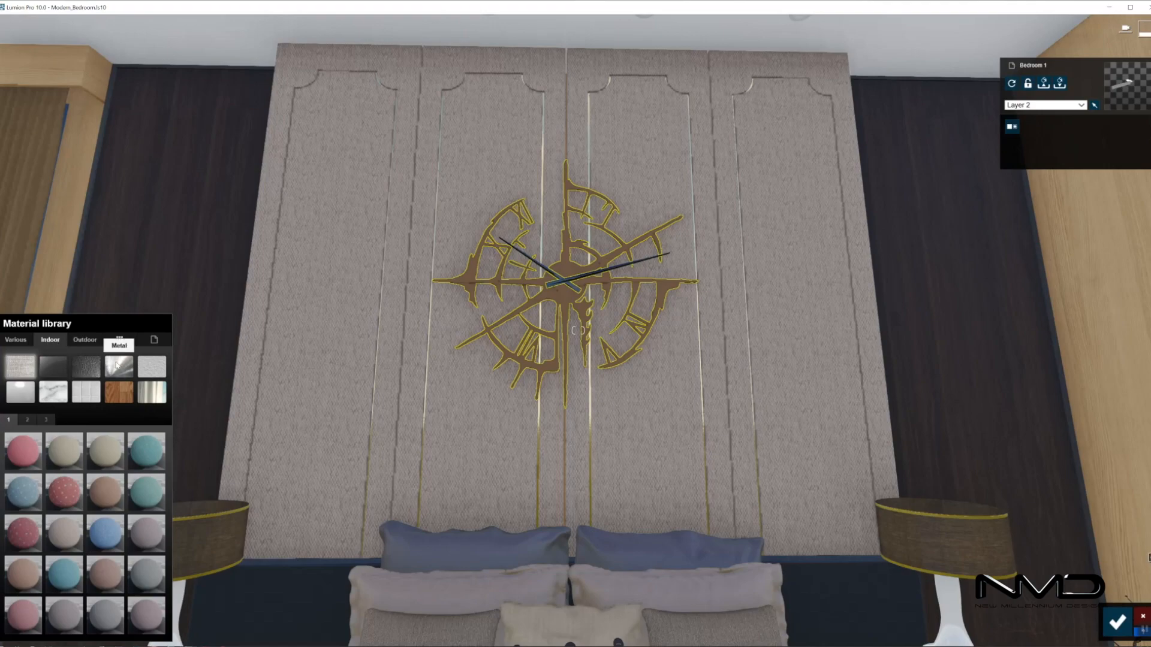
{"action": "left_click", "coordinate": [27, 419]}
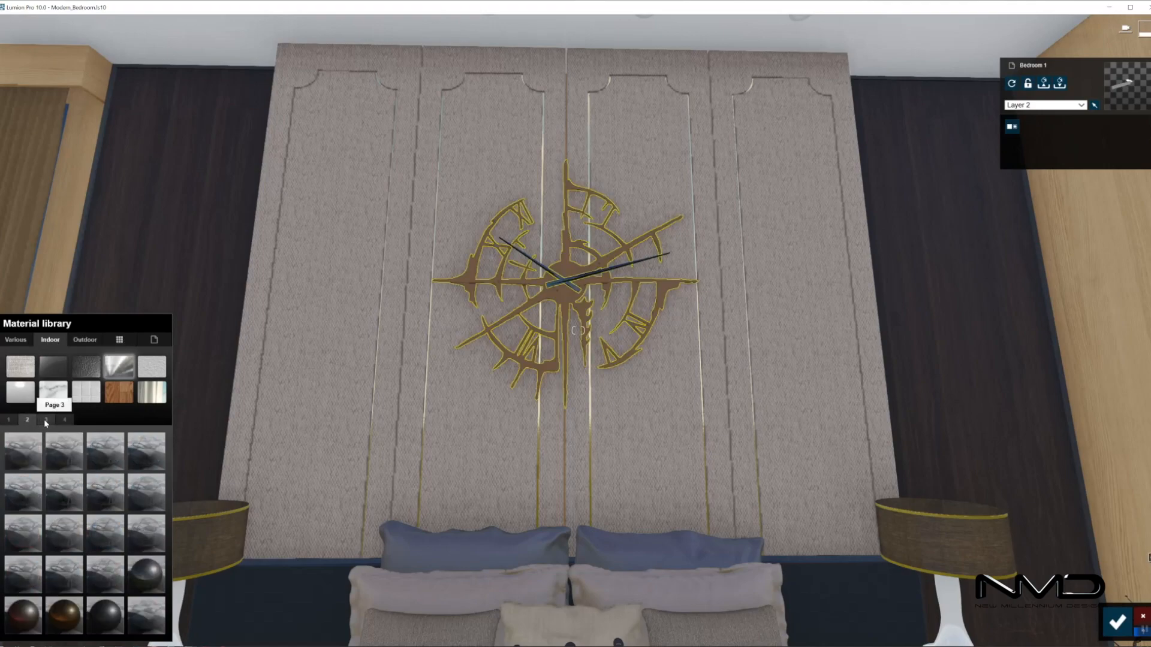
{"action": "left_click", "coordinate": [45, 420]}
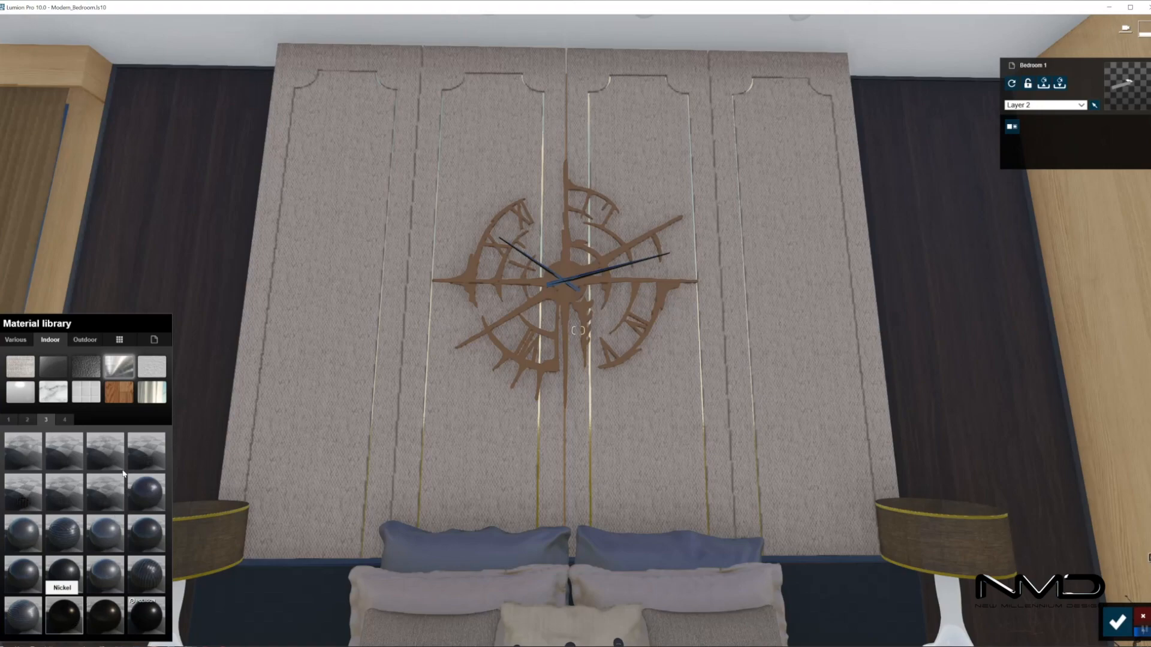
{"action": "left_click", "coordinate": [101, 465]}
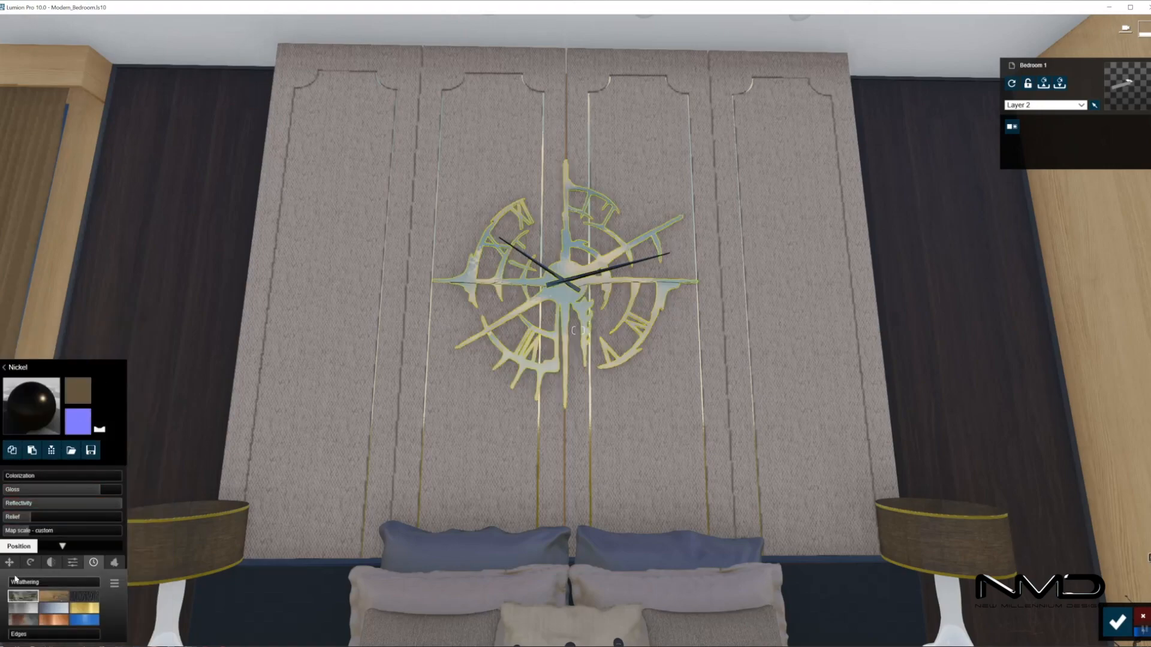
Add silver weathering at 0.1 to the wall clock's Nickel material and save the changes.
{"action": "left_click", "coordinate": [30, 609]}
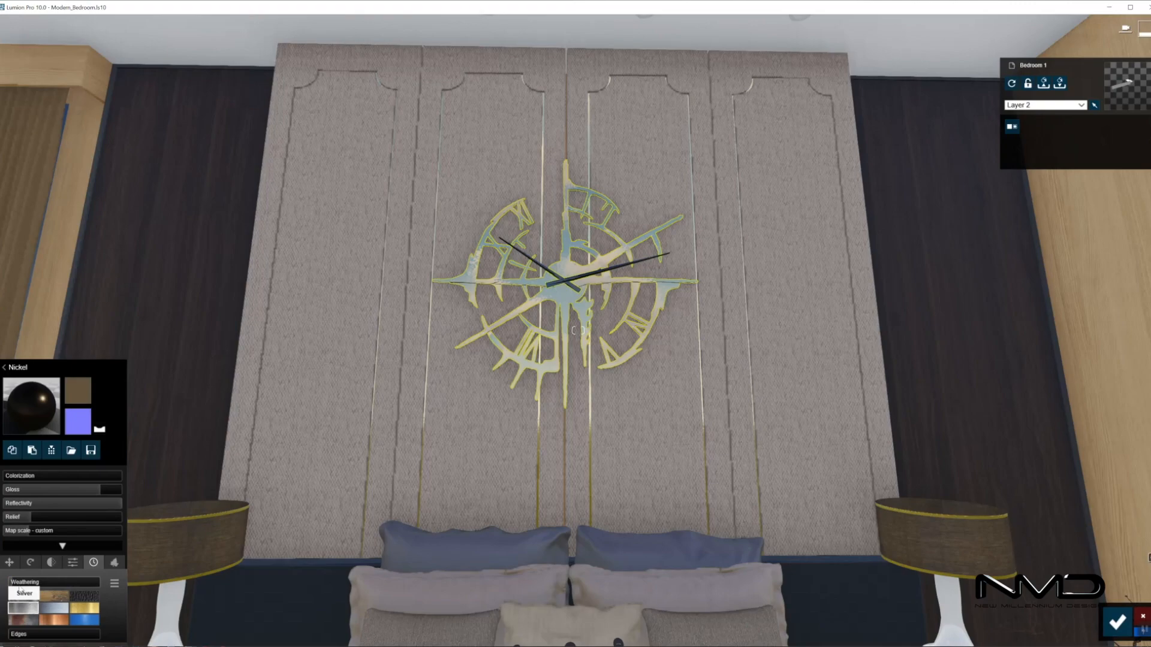
{"action": "left_click_drag", "start_coordinate": [12, 580], "coordinate": [25, 585]}
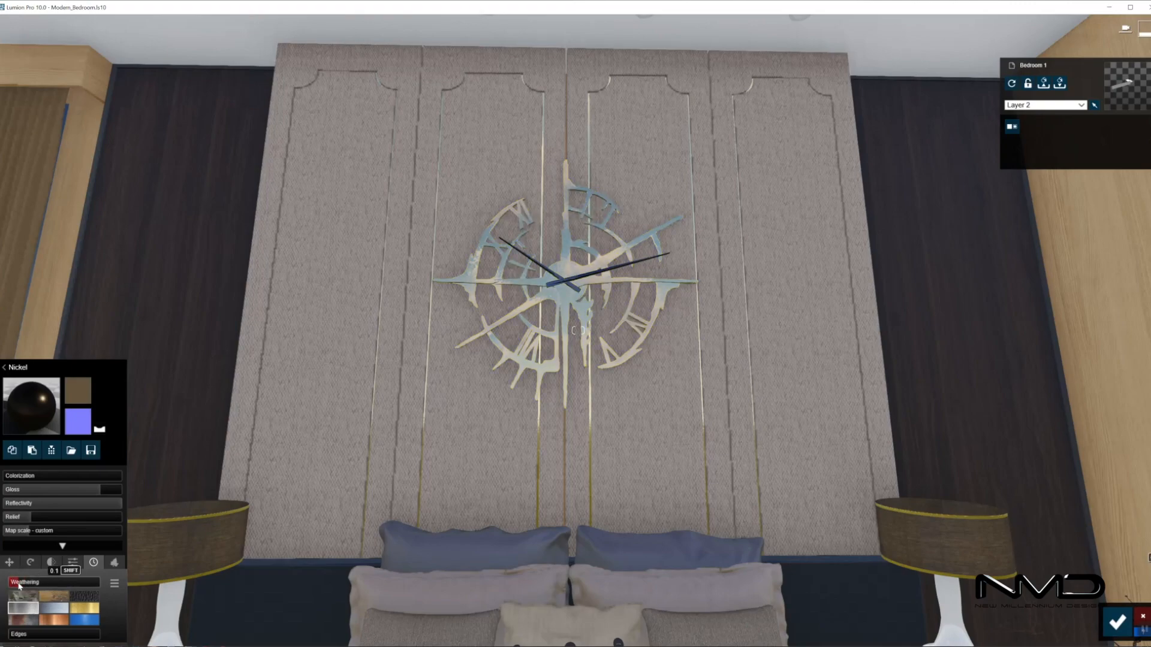
{"action": "left_click", "coordinate": [27, 517]}
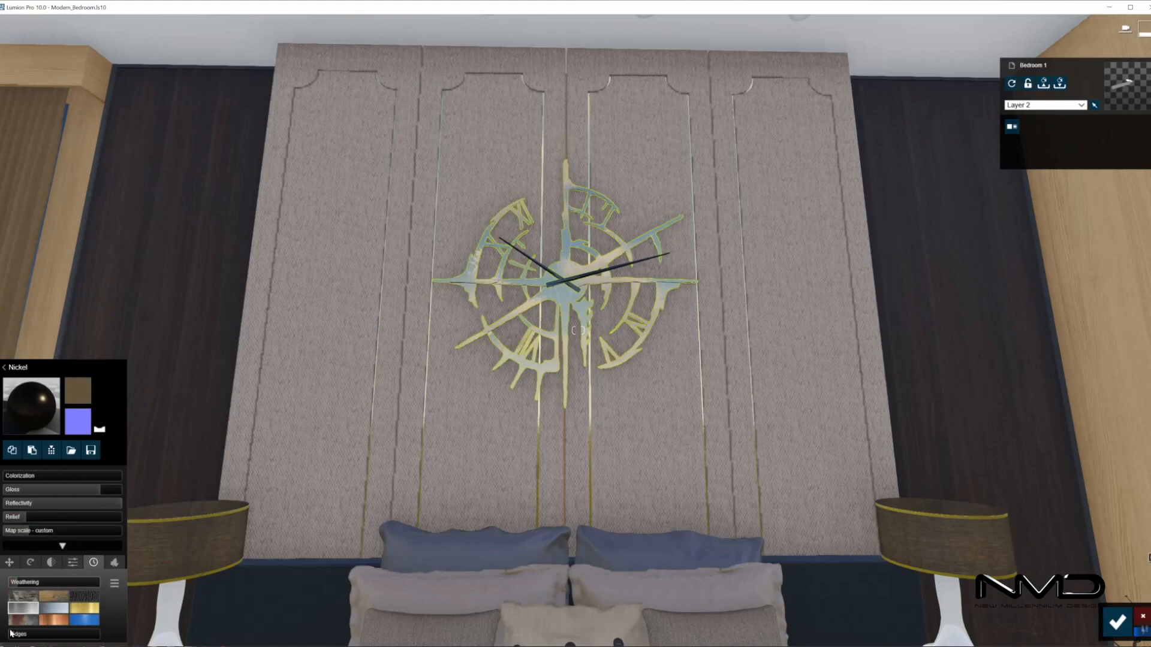
{"action": "left_click", "coordinate": [1117, 621]}
Apply a metal material from the Indoor library to the rings of the ceiling downlights.
{"action": "key", "text": "s"}
{"action": "right_click_drag", "start_coordinate": [605, 457], "coordinate": [513, 318]}
{"action": "key", "text": "w"}
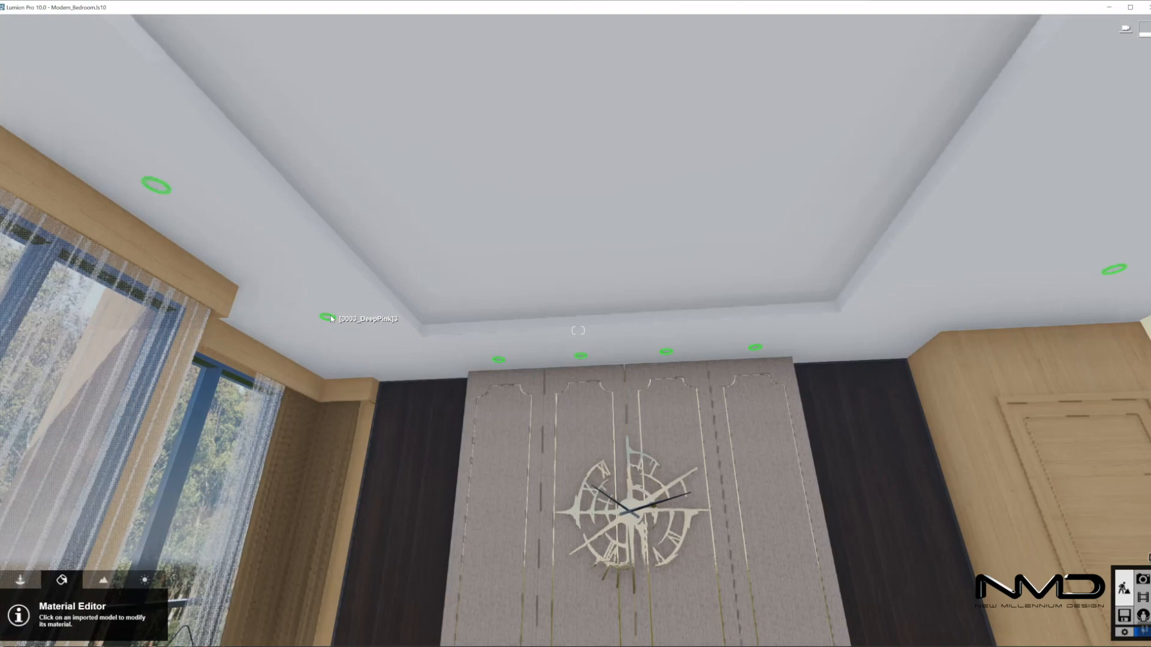
{"action": "left_click", "coordinate": [331, 318]}
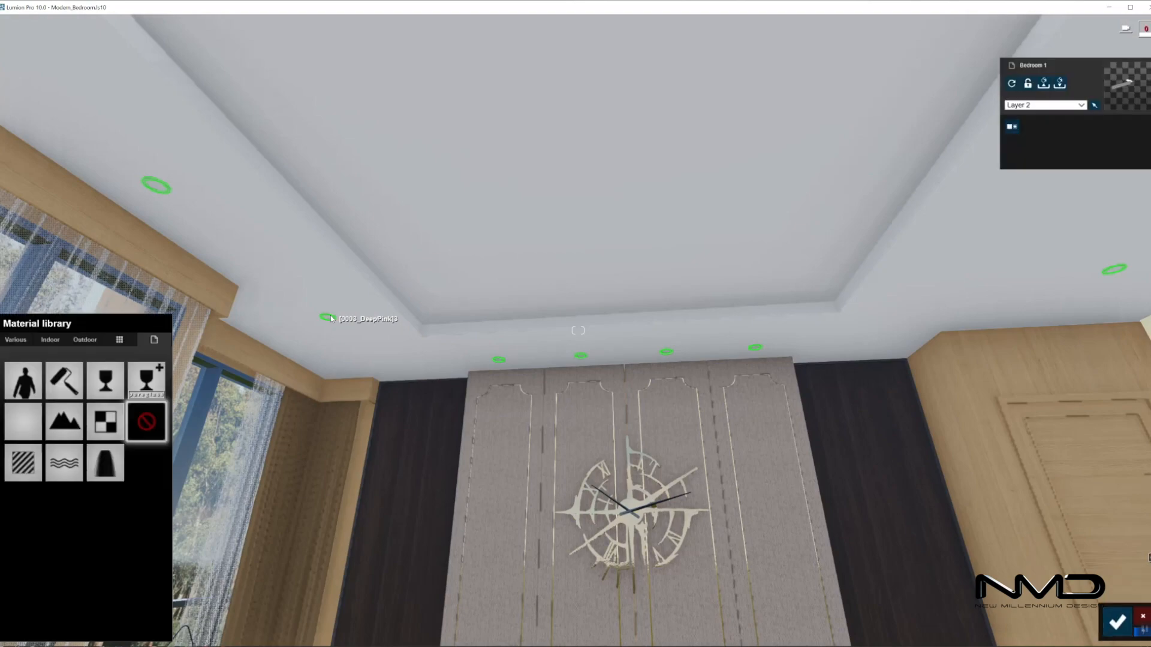
{"action": "left_click", "coordinate": [50, 340]}
{"action": "left_click", "coordinate": [122, 370]}
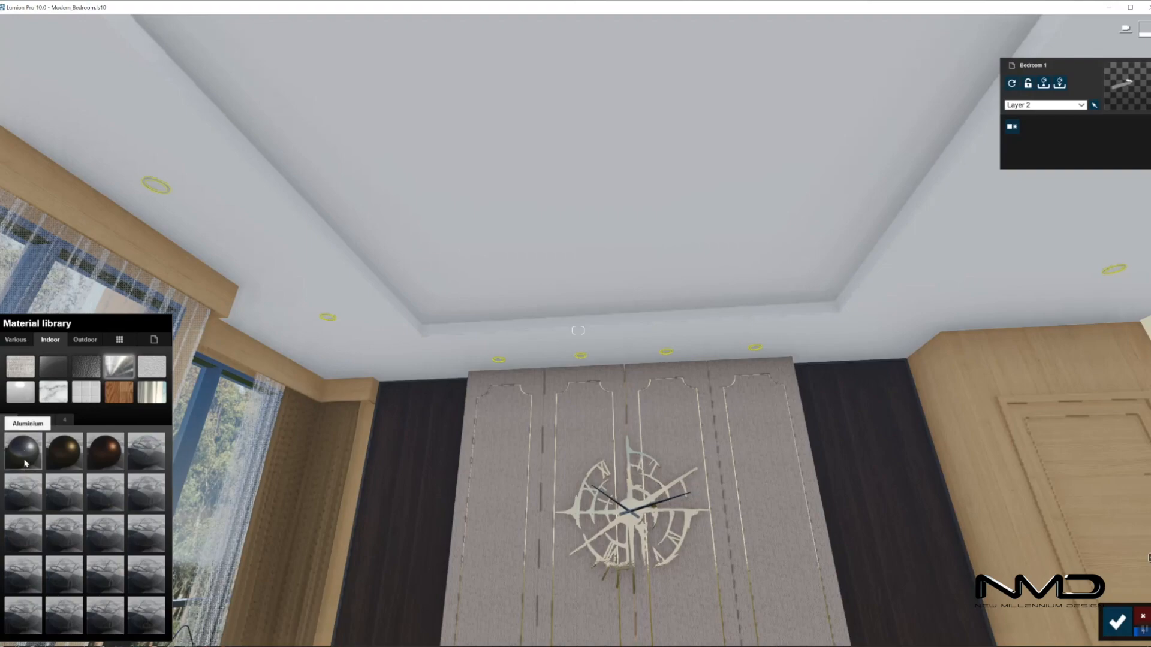
Apply the Standard material to the lenses of the ceiling downlights, adjust its gloss, make it slightly emissive, and save the changes.
{"action": "left_click", "coordinate": [157, 188]}
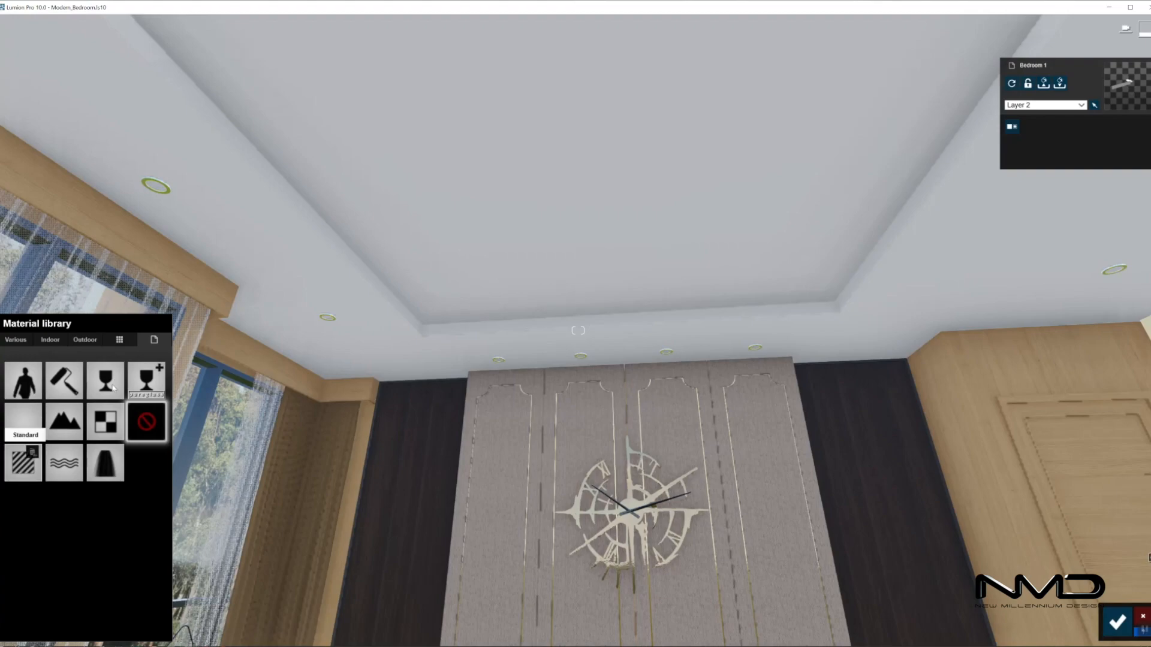
{"action": "left_click", "coordinate": [23, 463]}
{"action": "left_click_drag", "start_coordinate": [63, 490], "coordinate": [24, 493]}
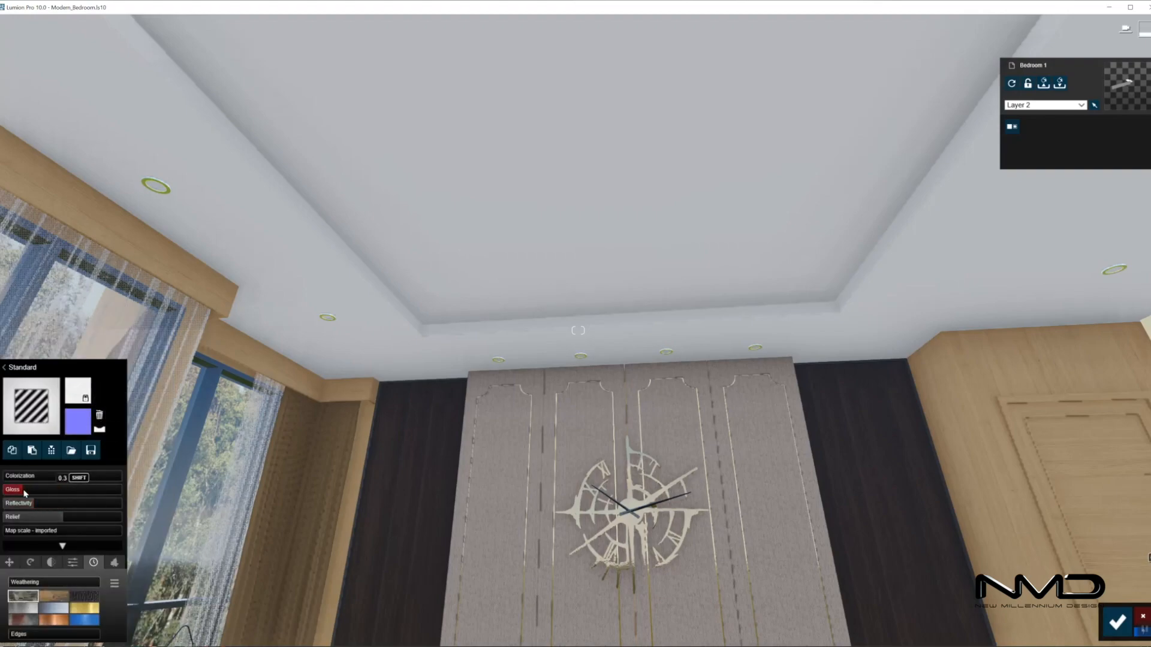
{"action": "left_click", "coordinate": [72, 562]}
{"action": "left_click_drag", "start_coordinate": [16, 582], "coordinate": [37, 582]}
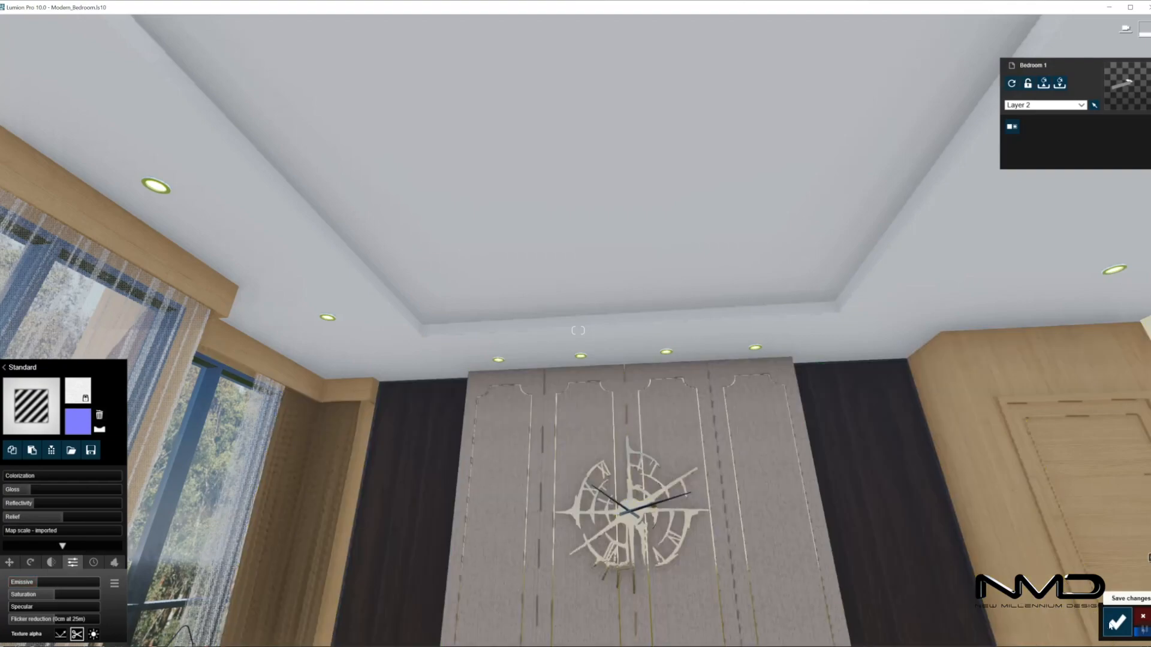
{"action": "left_click", "coordinate": [1117, 622]}
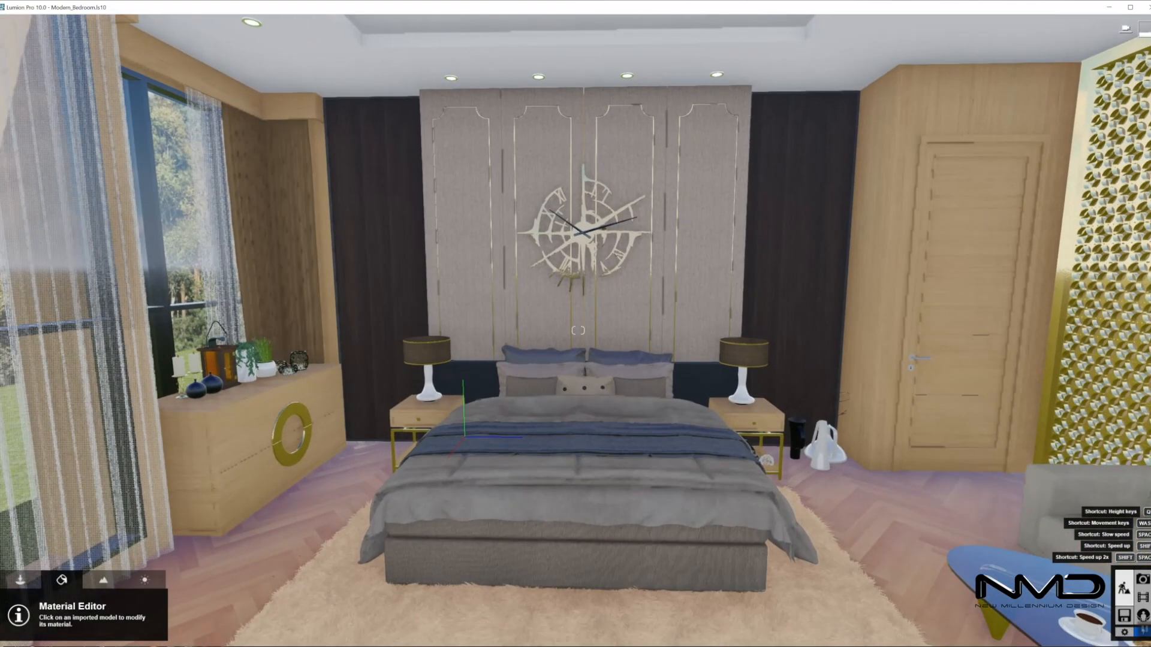
Give the door handle the same Brass material as the round accent on the dresser, and save the changes.
{"action": "mouse_move", "coordinate": [940, 360]}
{"action": "right_mouse_down"}
{"action": "mouse_move", "coordinate": [945, 401]}
{"action": "mouse_move", "coordinate": [940, 360]}
{"action": "right_mouse_up"}
{"action": "key", "text": "w"}
{"action": "key", "text": "s"}
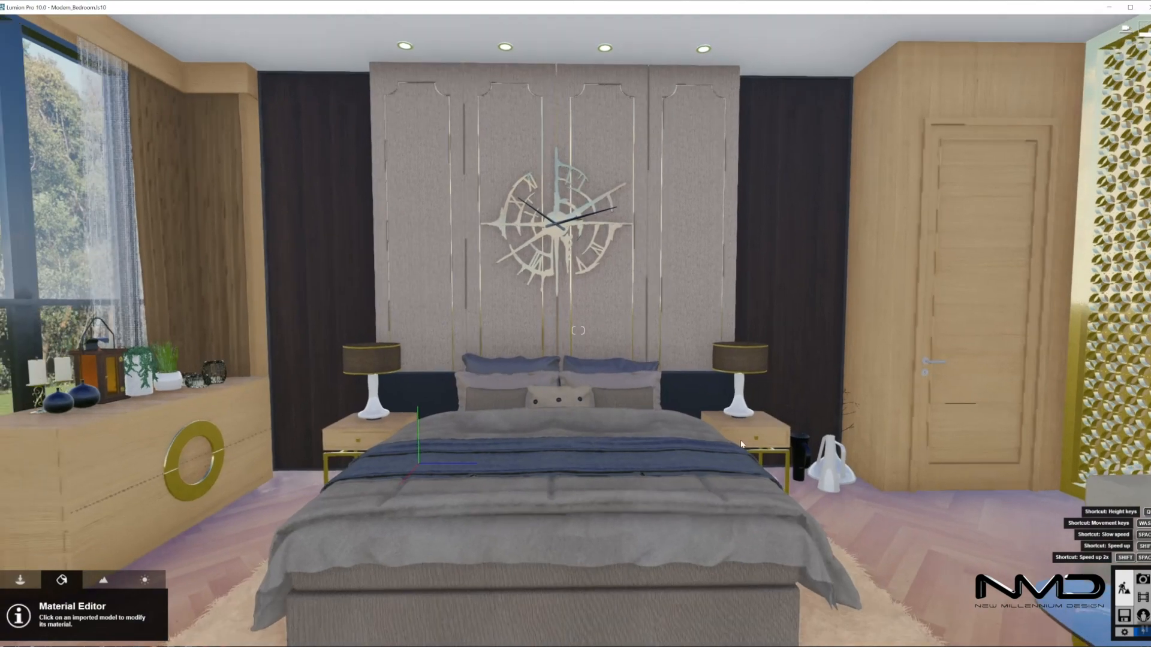
{"action": "left_click", "coordinate": [926, 366]}
{"action": "left_click", "coordinate": [180, 462]}
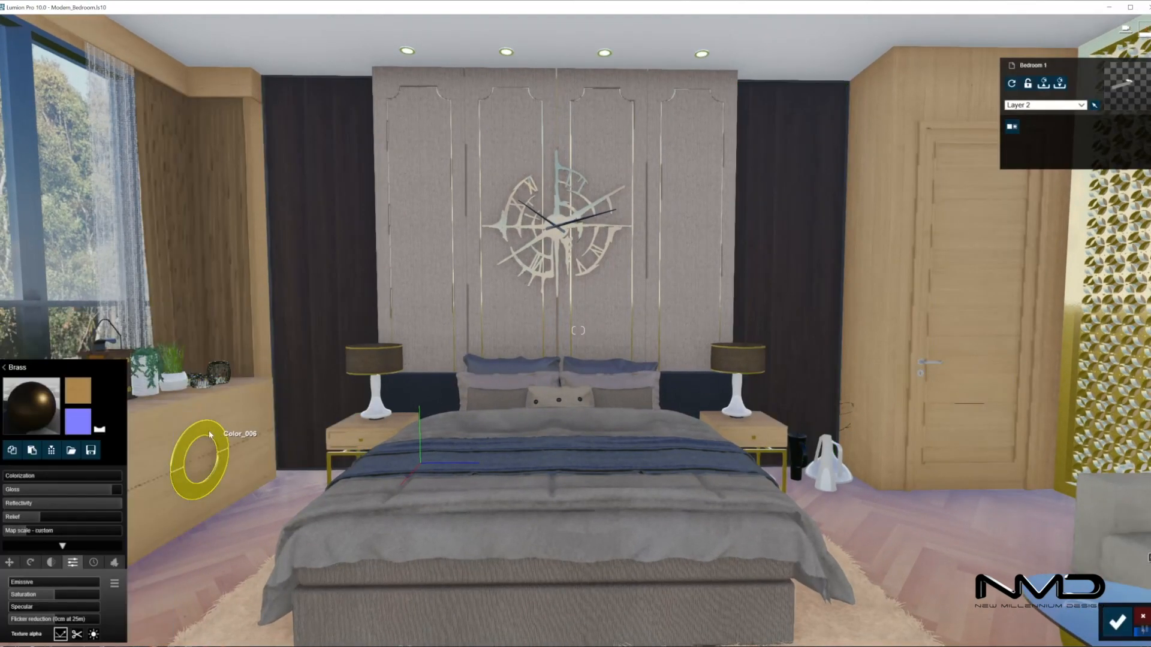
{"action": "left_click", "coordinate": [933, 363]}
{"action": "left_click", "coordinate": [932, 365]}
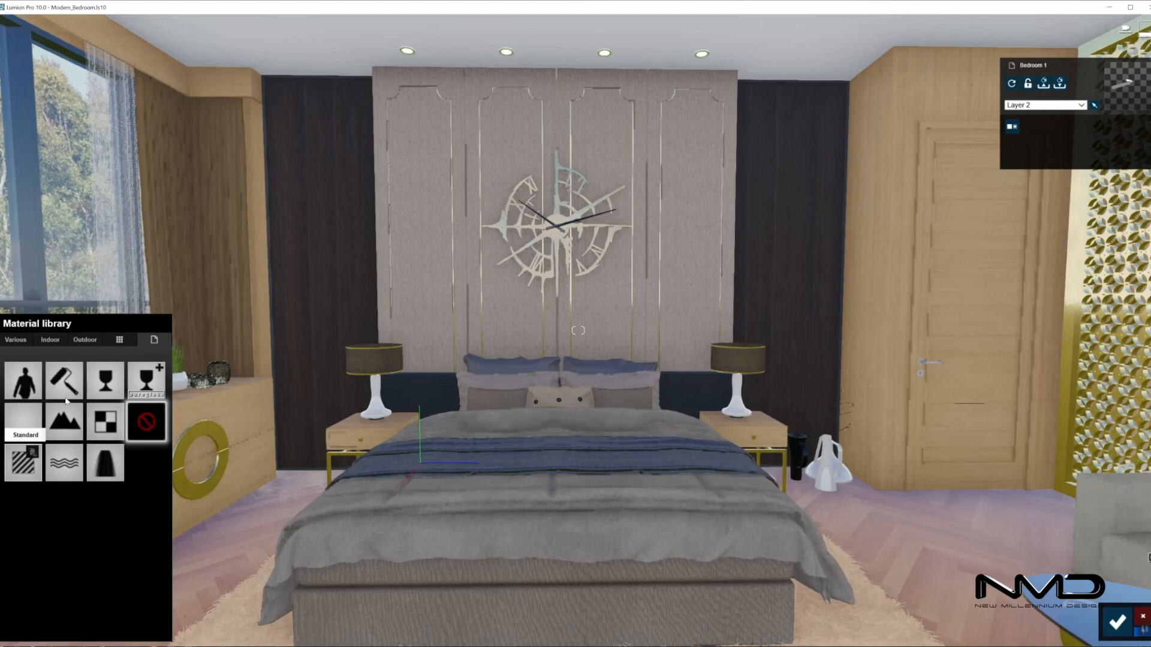
{"action": "left_click", "coordinate": [24, 427]}
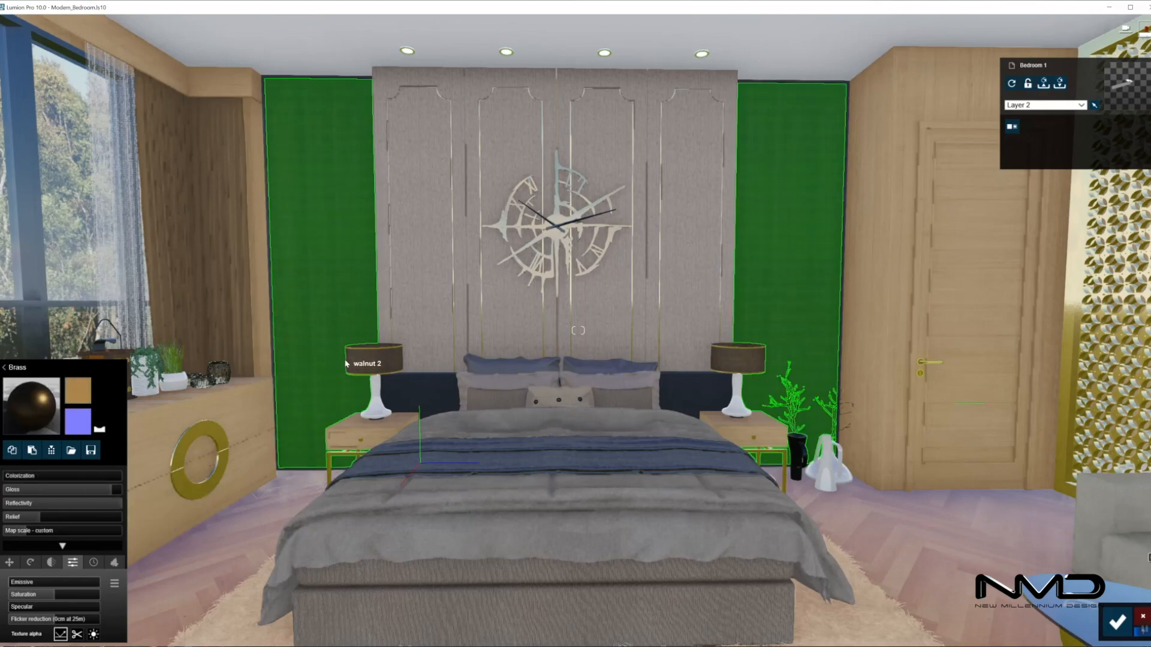
{"action": "left_click", "coordinate": [1116, 622]}
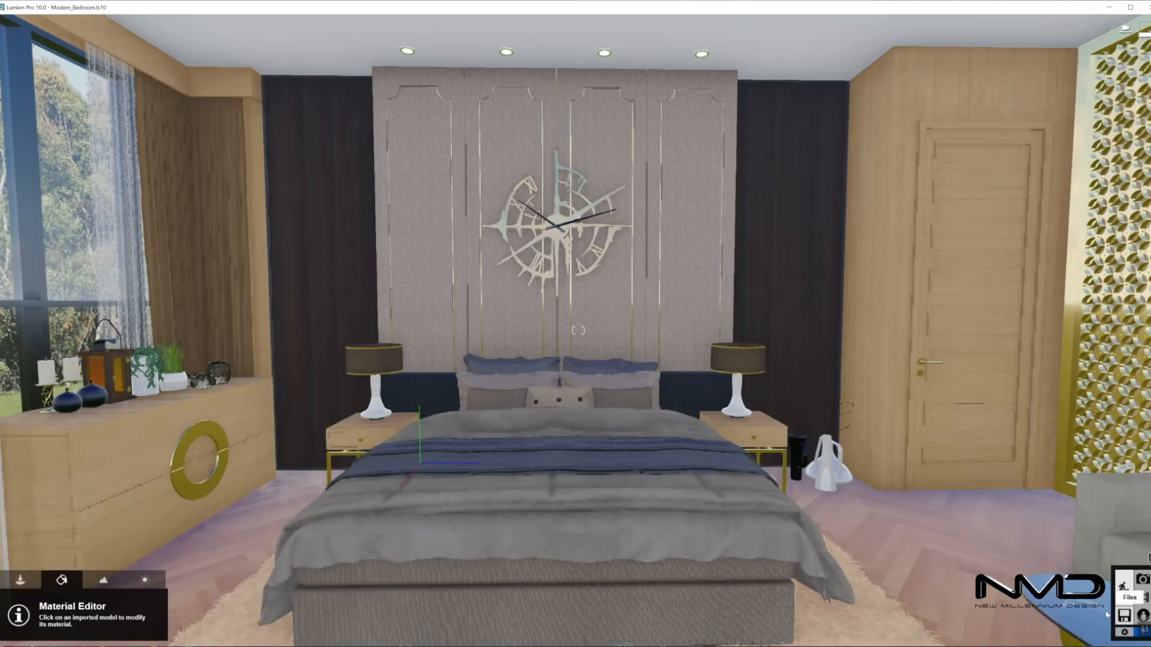
Check the updated bedroom materials in the render preview of photo 11, and return to the scene.
{"action": "left_click", "coordinate": [1142, 579]}
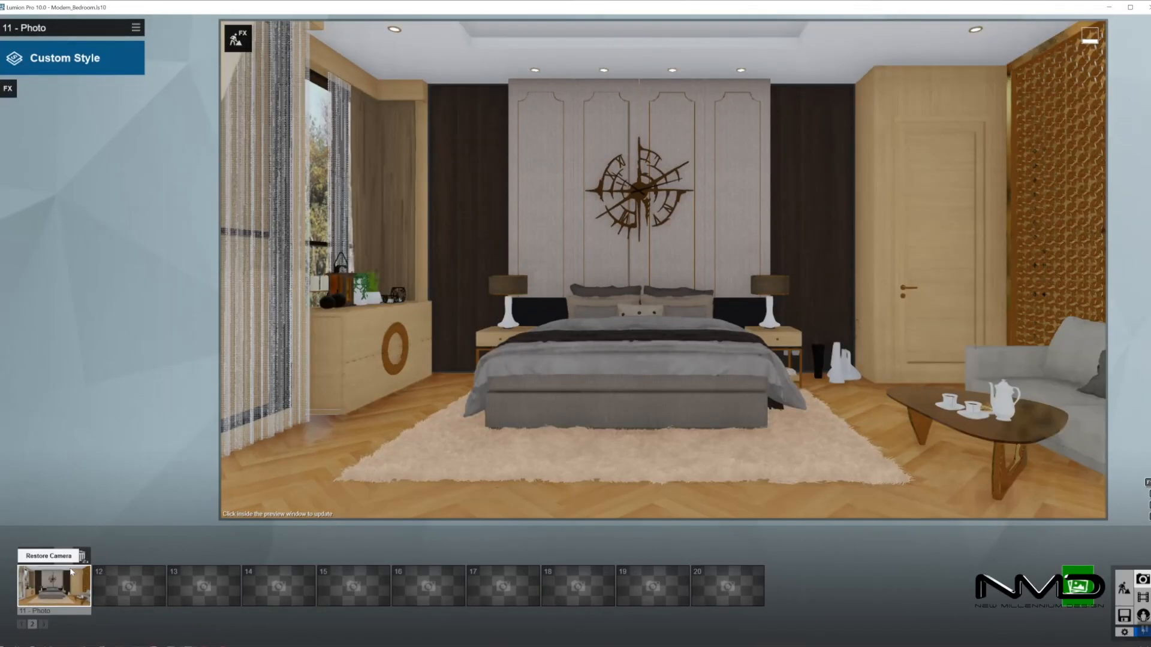
{"action": "left_click", "coordinate": [492, 363]}
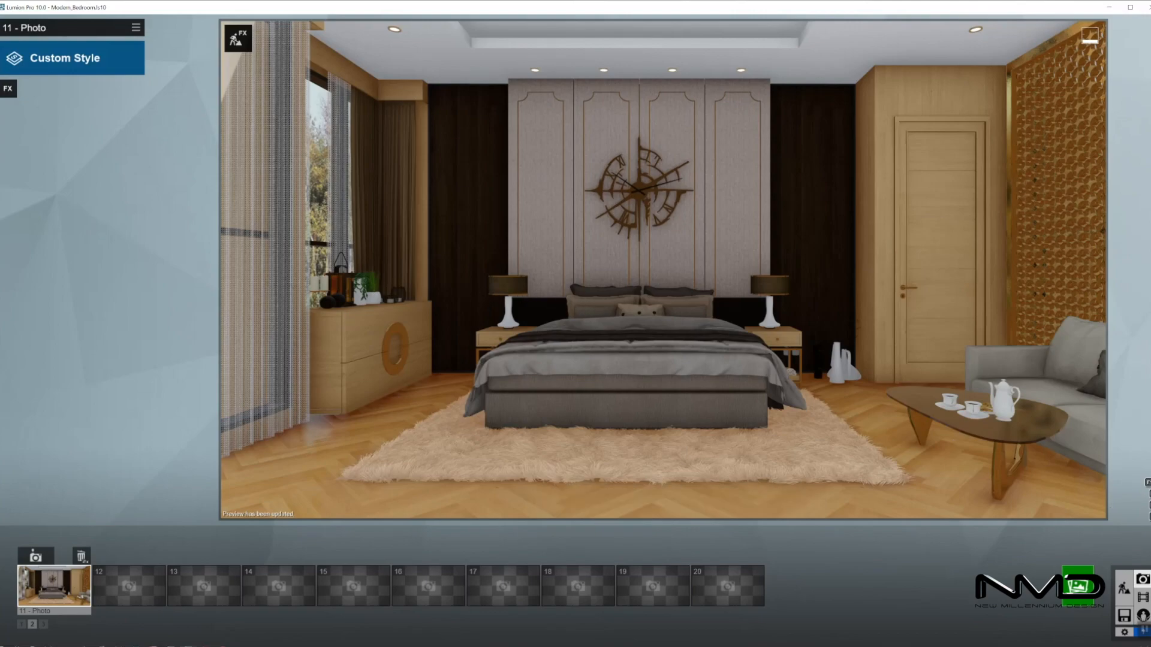
{"action": "left_click", "coordinate": [1123, 587]}
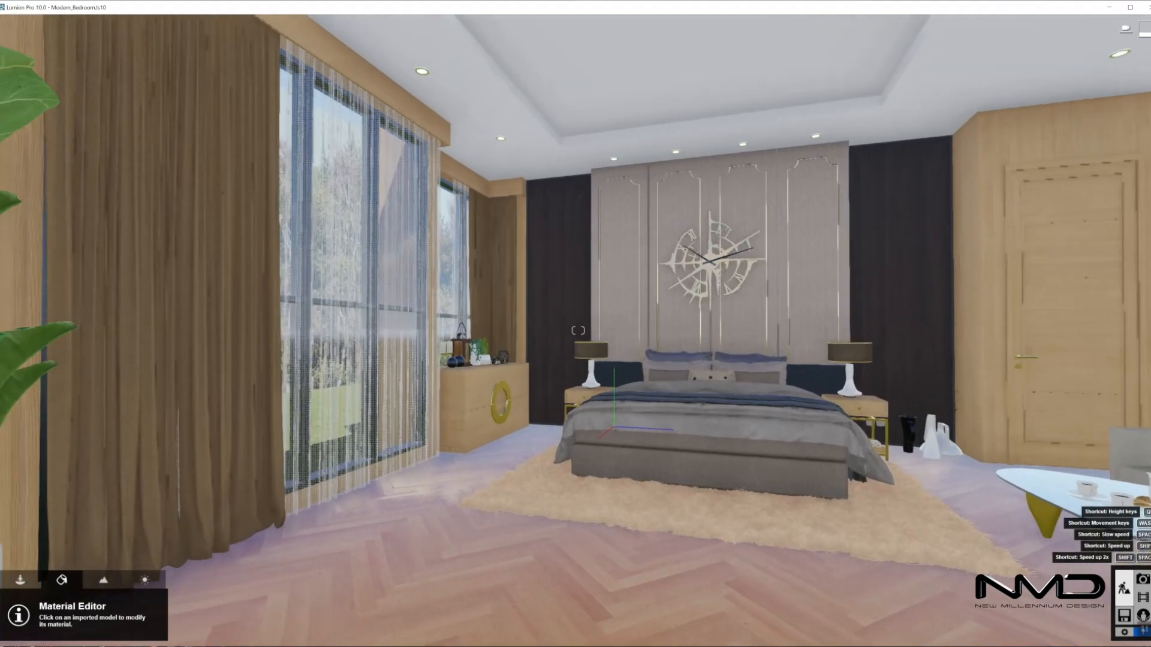
Place the first potted plant of the Imported Models library on the floor between the window curtain and the dresser.
{"action": "key", "text": "w"}
{"action": "right_click_drag", "start_coordinate": [577, 330], "coordinate": [569, 419]}
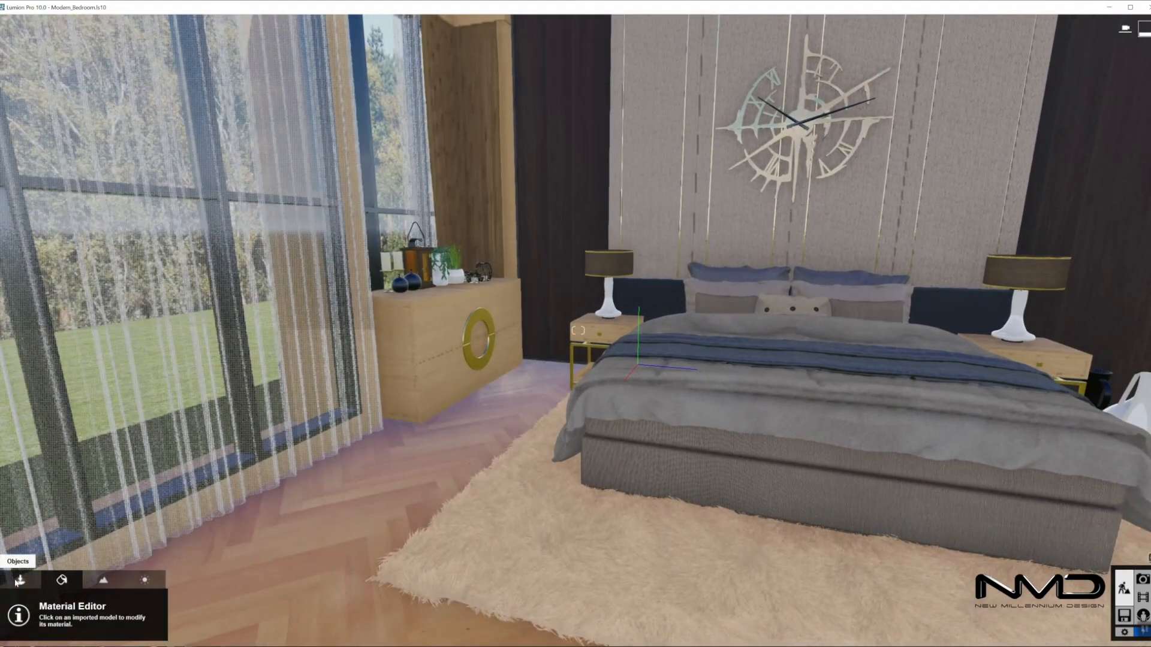
{"action": "left_click", "coordinate": [16, 582]}
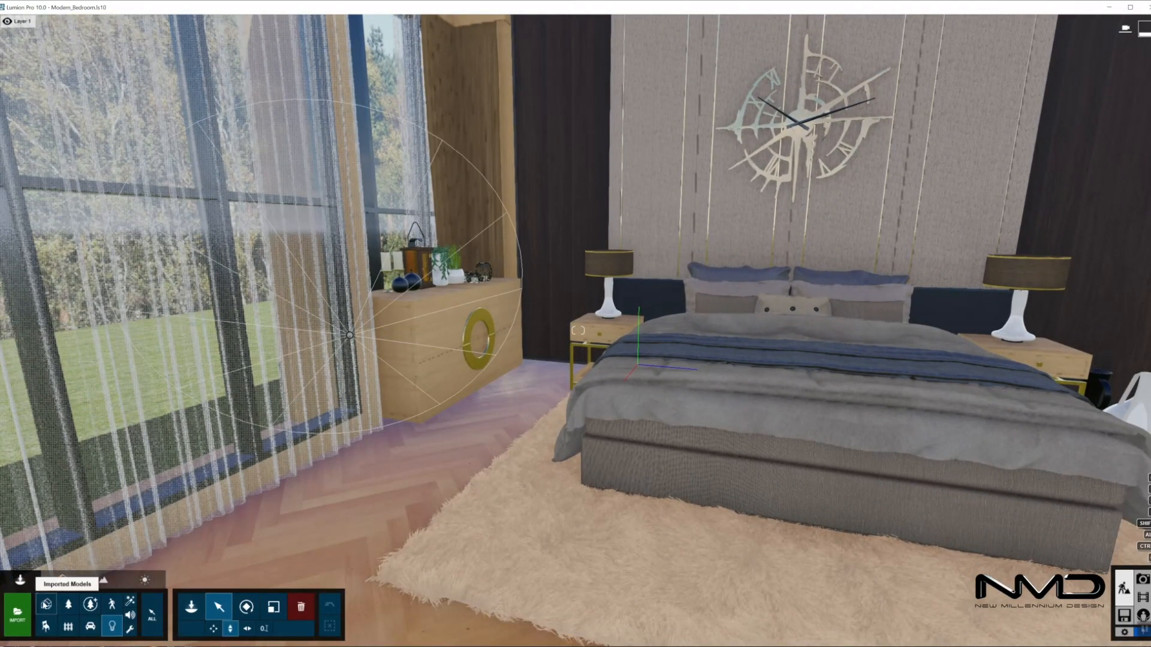
{"action": "left_click", "coordinate": [46, 605]}
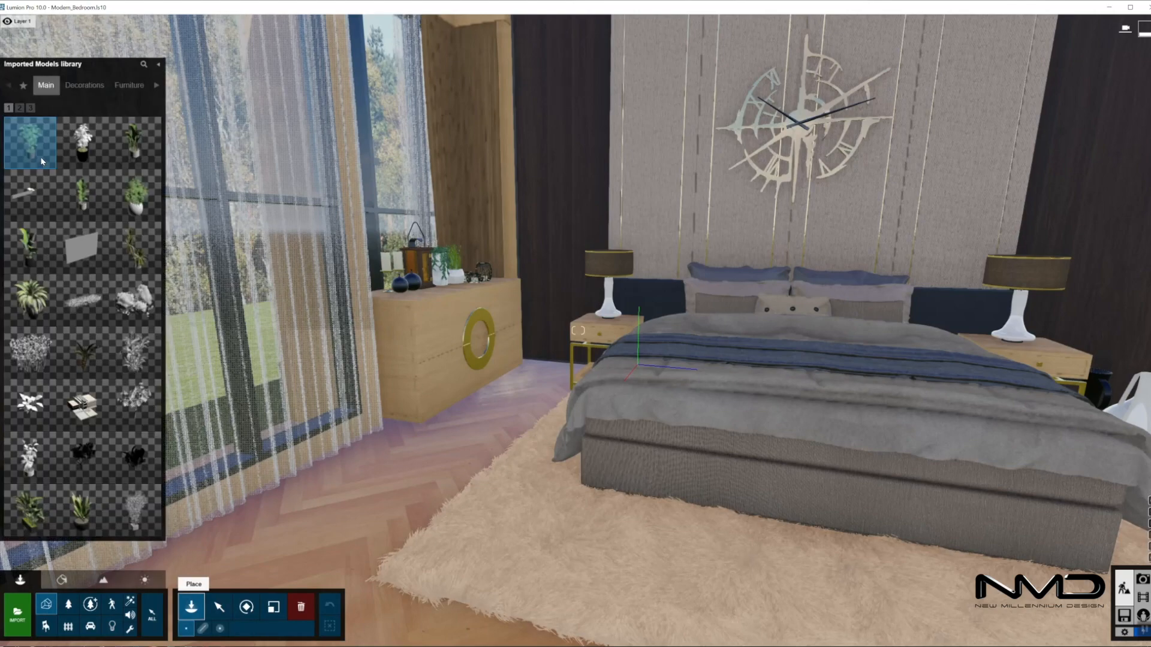
{"action": "left_click", "coordinate": [41, 160]}
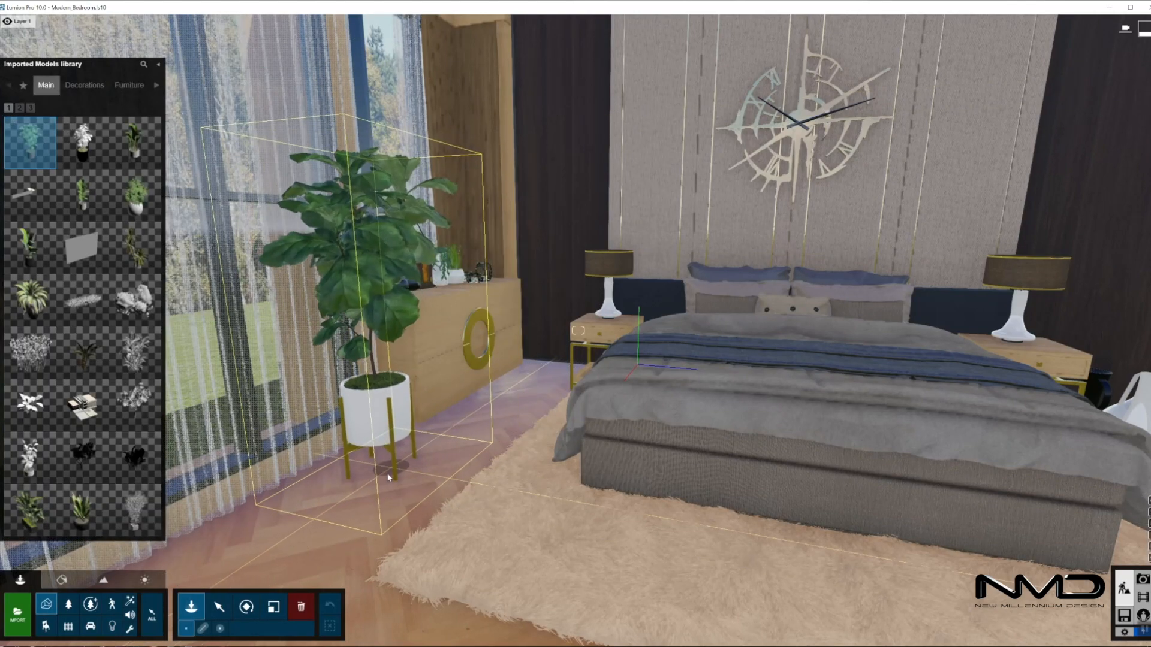
{"action": "left_click", "coordinate": [379, 468]}
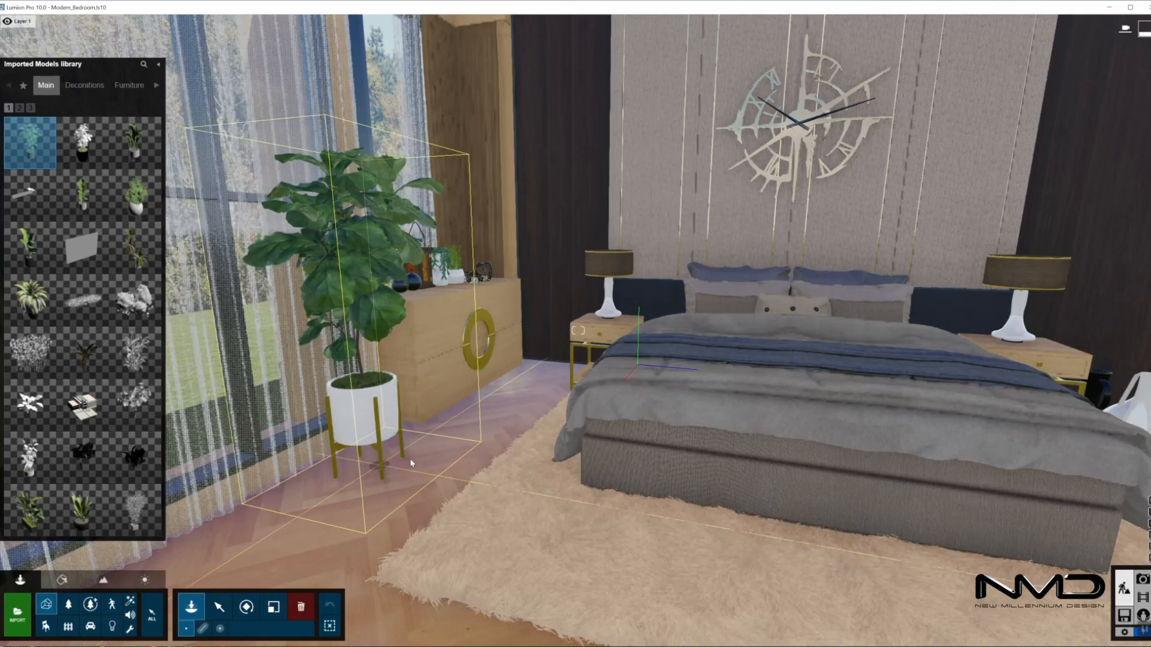
{"action": "left_click", "coordinate": [219, 606]}
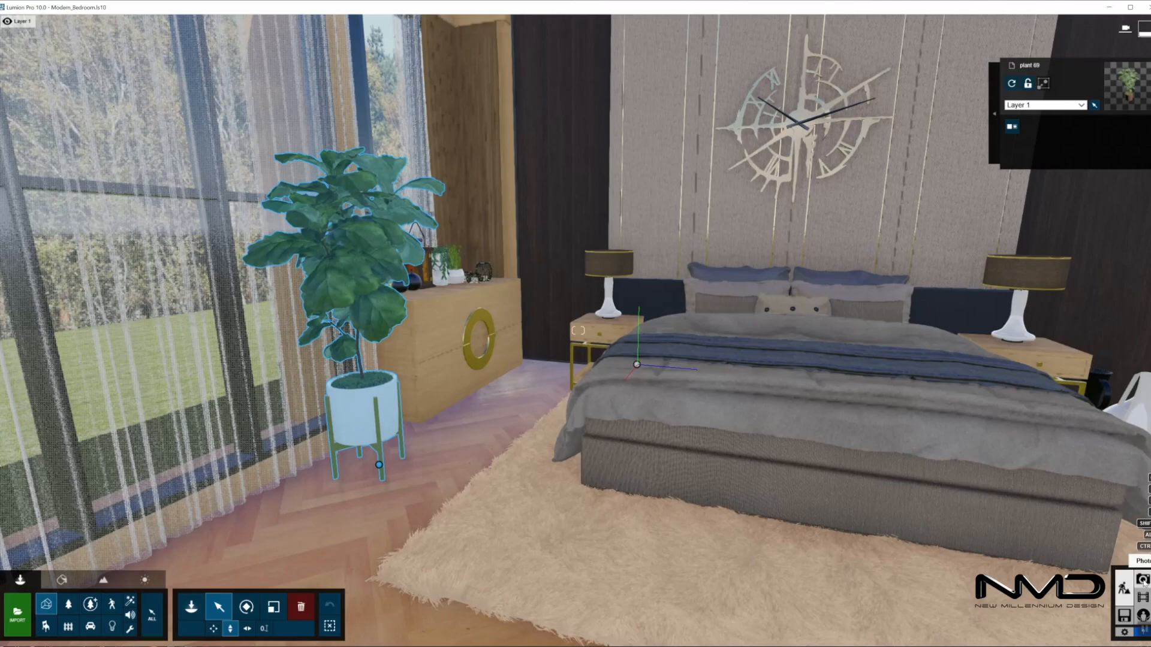
Restore the camera view of photo 11 and shift the potted plant slightly closer to the window curtain.
{"action": "left_click", "coordinate": [1143, 580]}
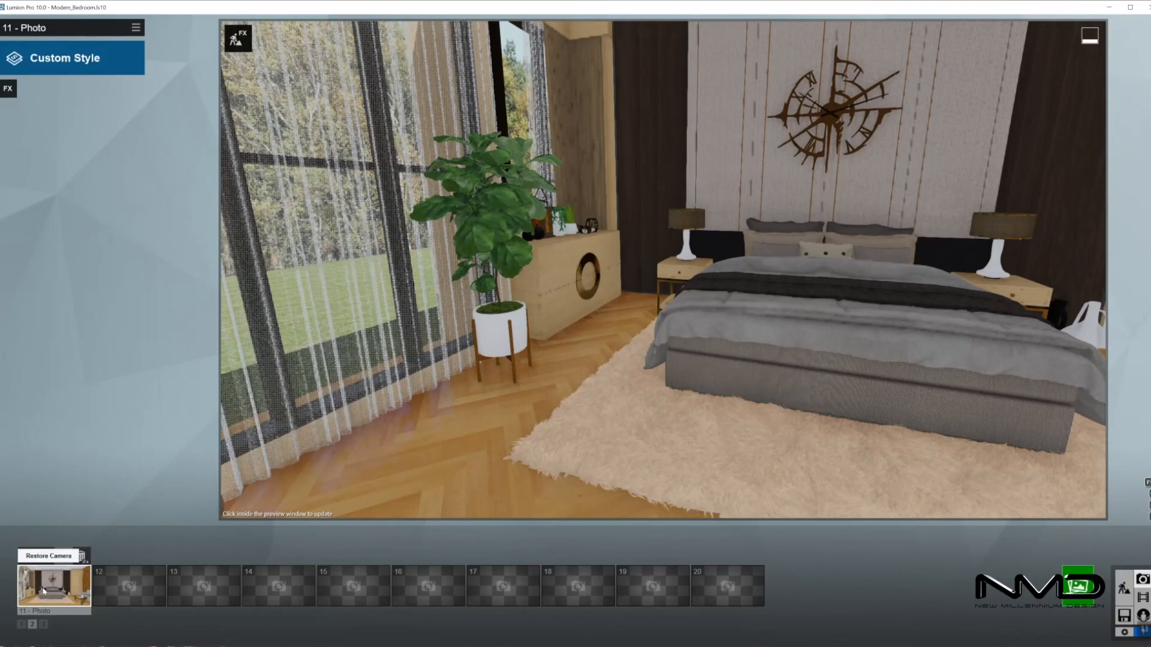
{"action": "left_click", "coordinate": [53, 581]}
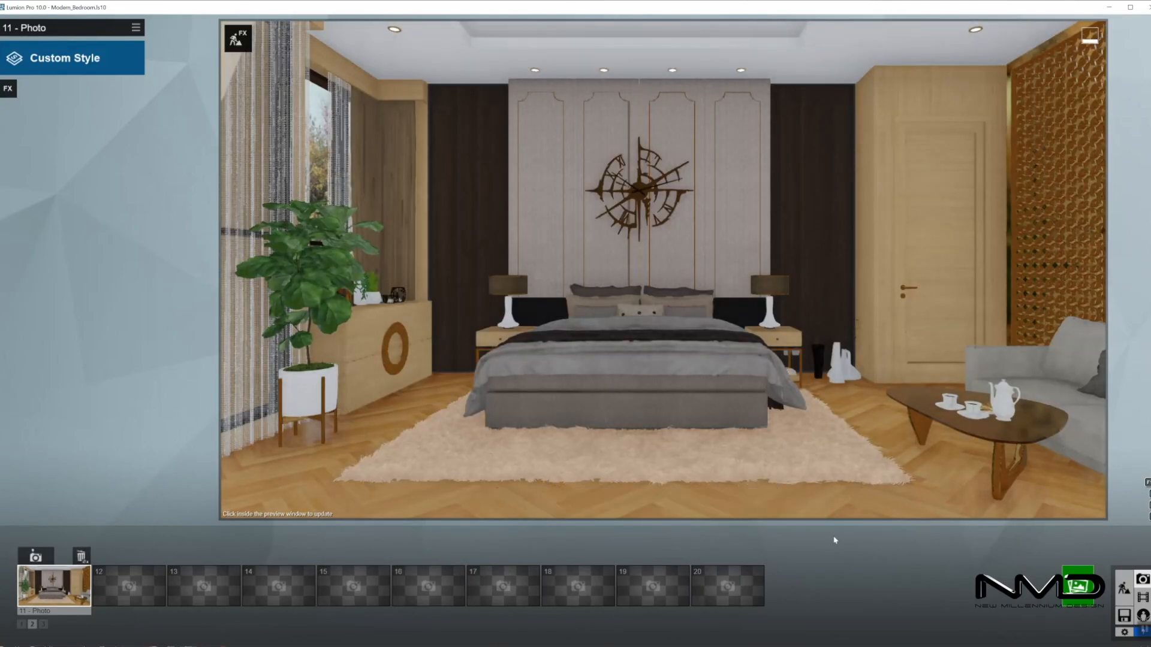
{"action": "left_click", "coordinate": [1124, 588]}
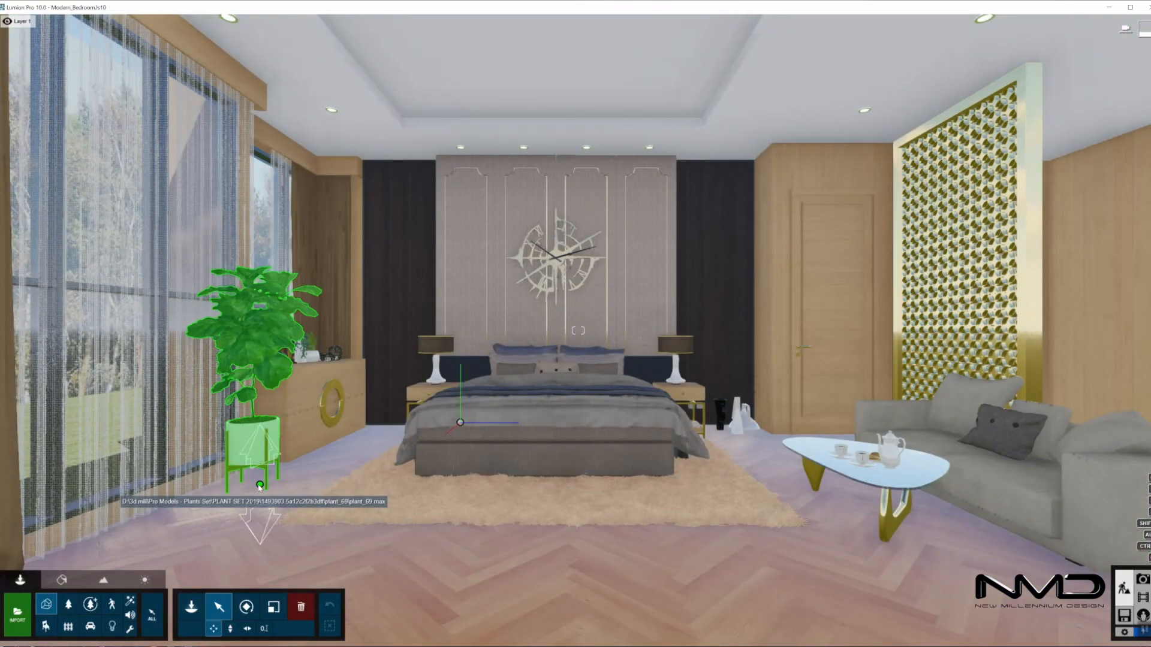
{"action": "left_click", "coordinate": [260, 484]}
{"action": "left_click_drag", "start_coordinate": [257, 492], "coordinate": [254, 492]}
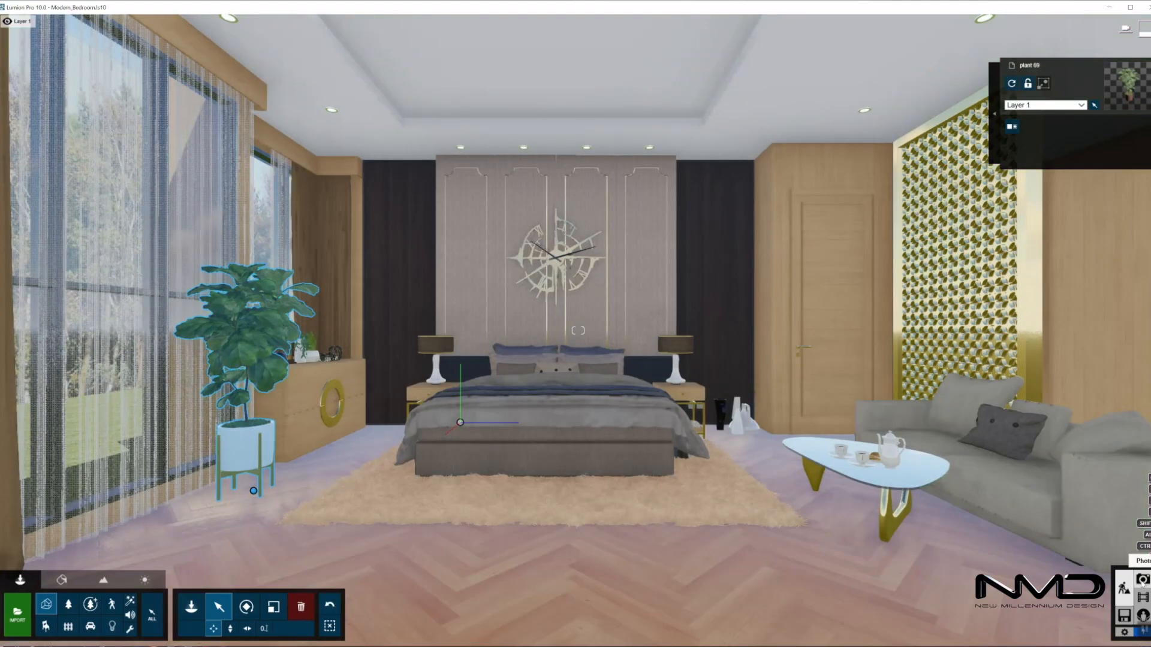
Update the render preview of photo 11 with the repositioned plant and set the photo's style to Night.
{"action": "left_click", "coordinate": [1142, 579]}
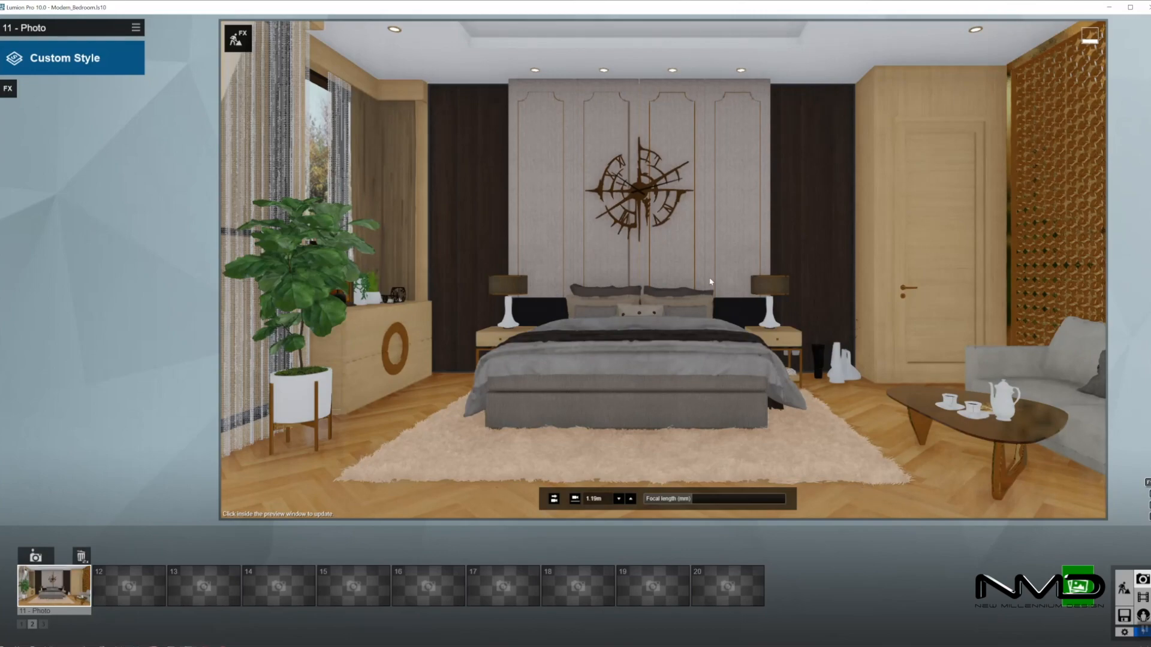
{"action": "left_click", "coordinate": [710, 282]}
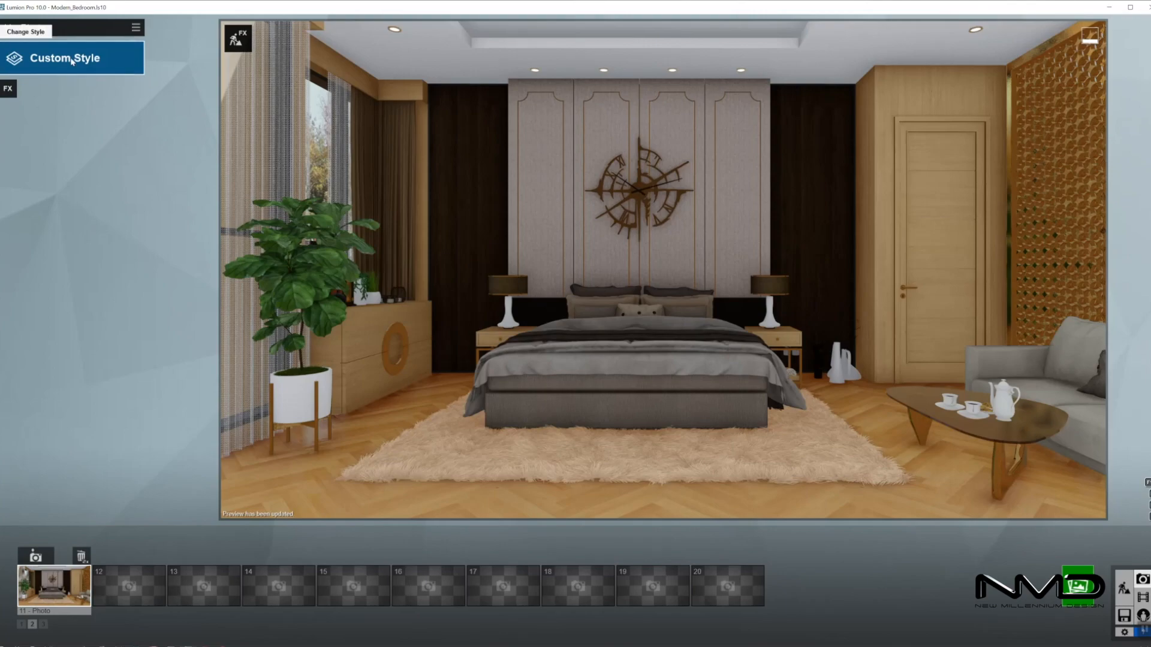
{"action": "left_click", "coordinate": [66, 58]}
{"action": "left_click", "coordinate": [714, 326]}
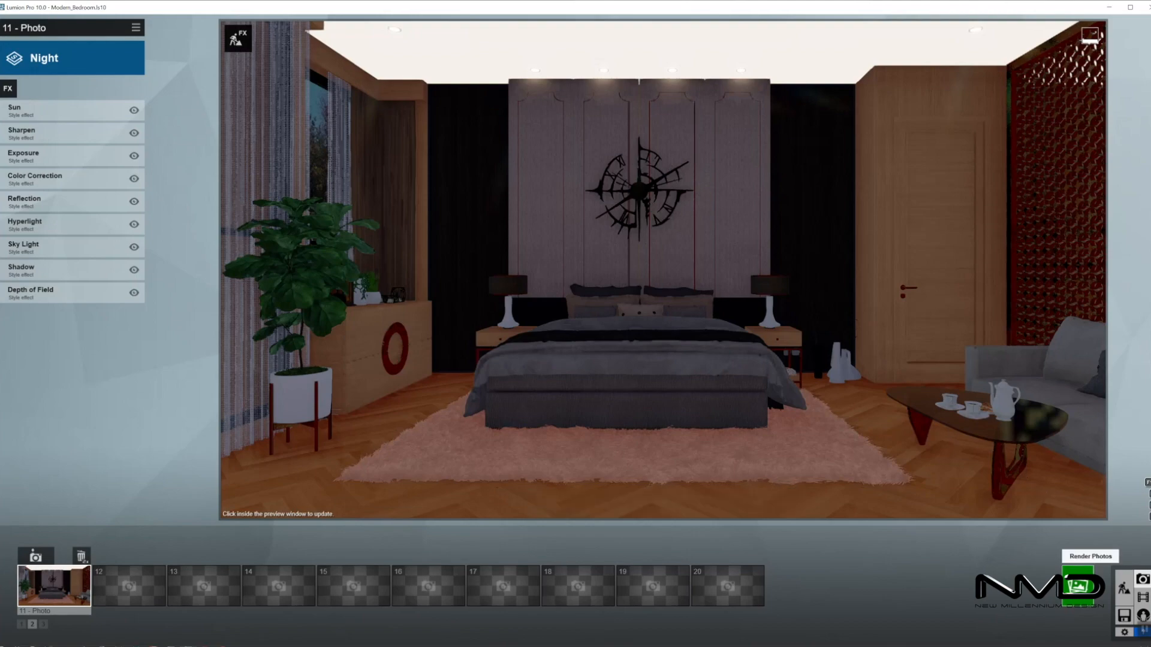
Return to the scene, switch to the Lights category, and make Layer 3 with the ceiling lights visible.
{"action": "left_click", "coordinate": [1124, 588]}
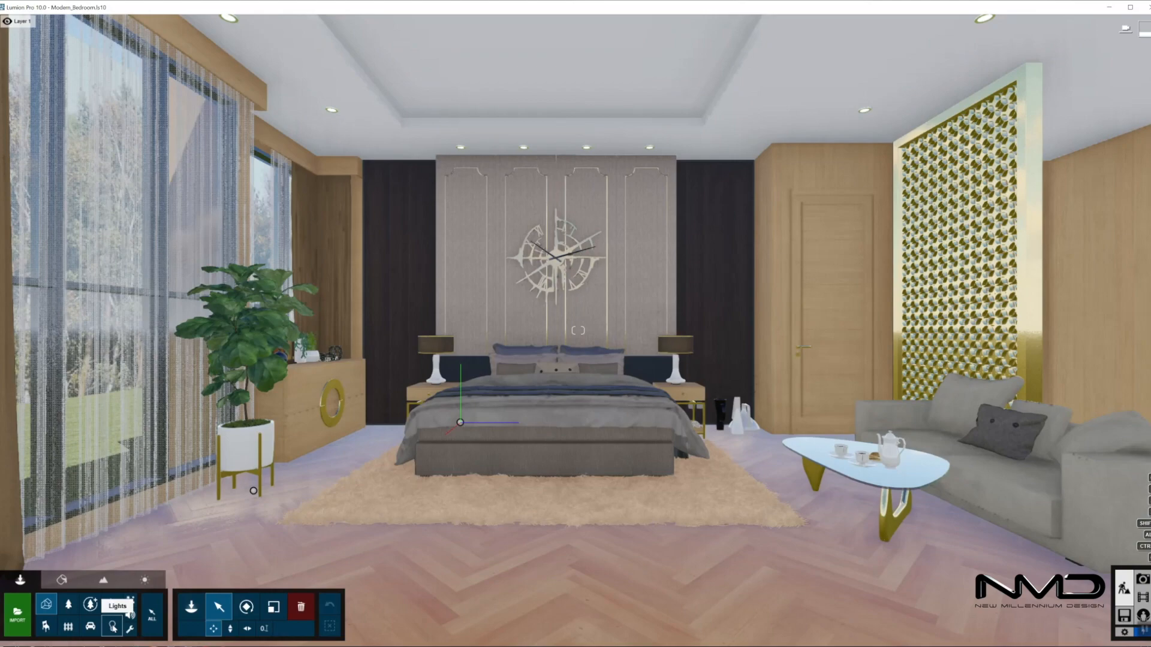
{"action": "left_click", "coordinate": [112, 627]}
{"action": "left_click", "coordinate": [185, 420]}
{"action": "mouse_move", "coordinate": [86, 27]}
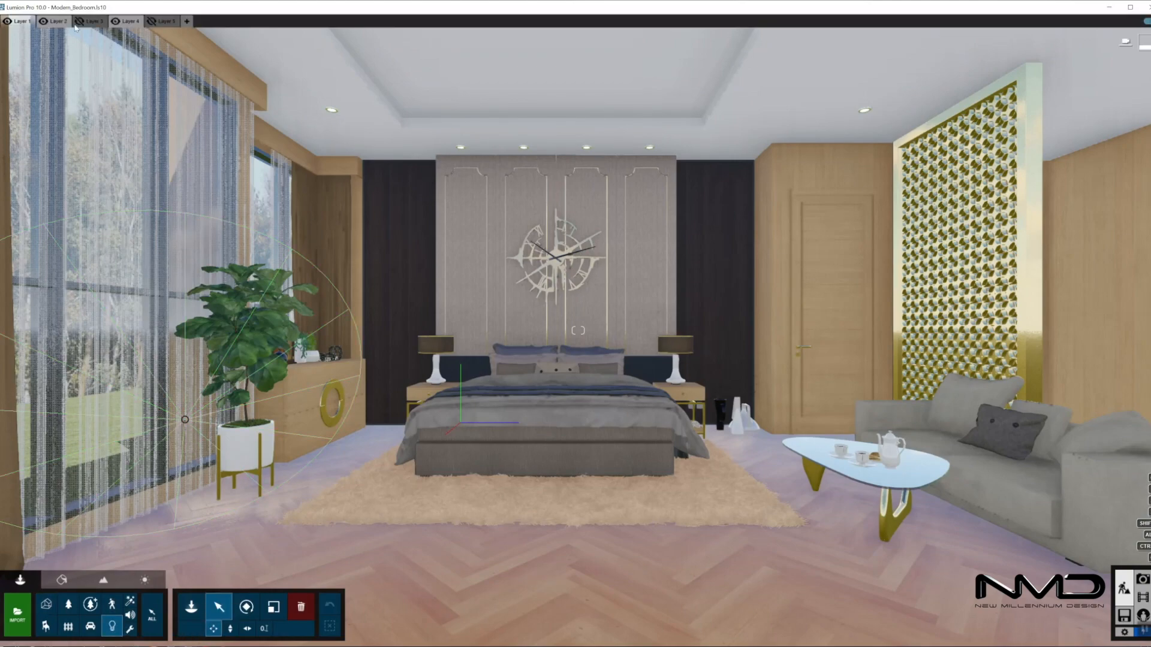
{"action": "left_click", "coordinate": [80, 22]}
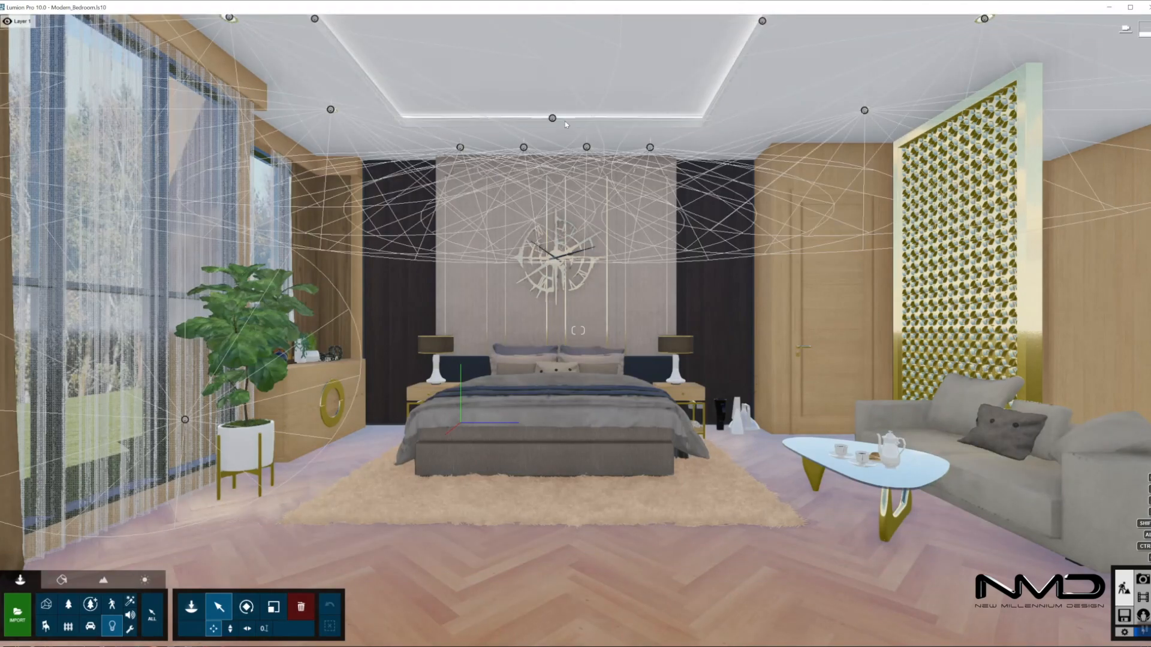
Select all ceiling spotlights of the same category, shift their light colour to a slightly warmer tone, and update the render preview of photo 11.
{"action": "left_click", "coordinate": [587, 147]}
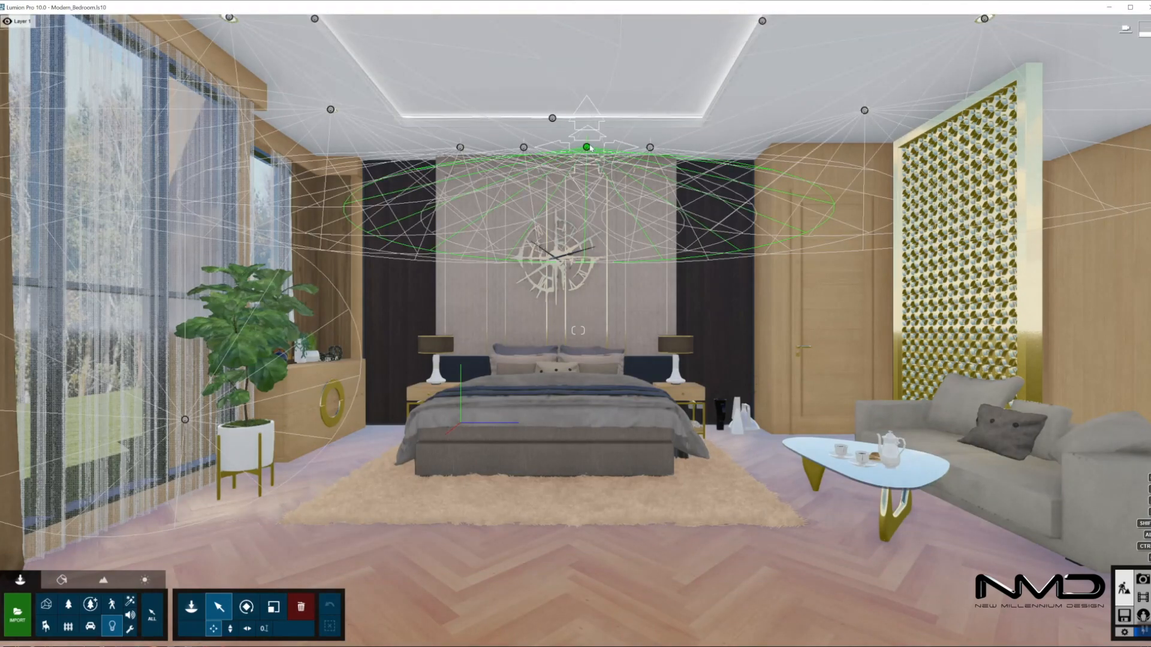
{"action": "left_click", "coordinate": [330, 110]}
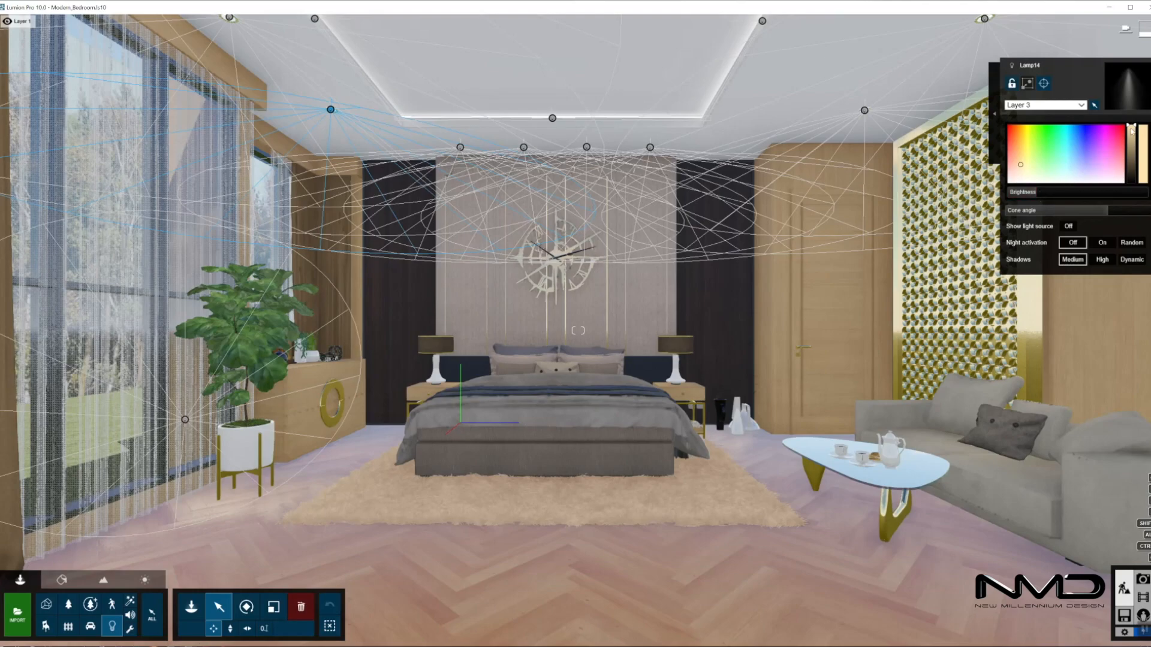
{"action": "left_click_drag", "start_coordinate": [1018, 163], "coordinate": [1020, 170]}
{"action": "left_click", "coordinate": [994, 114]}
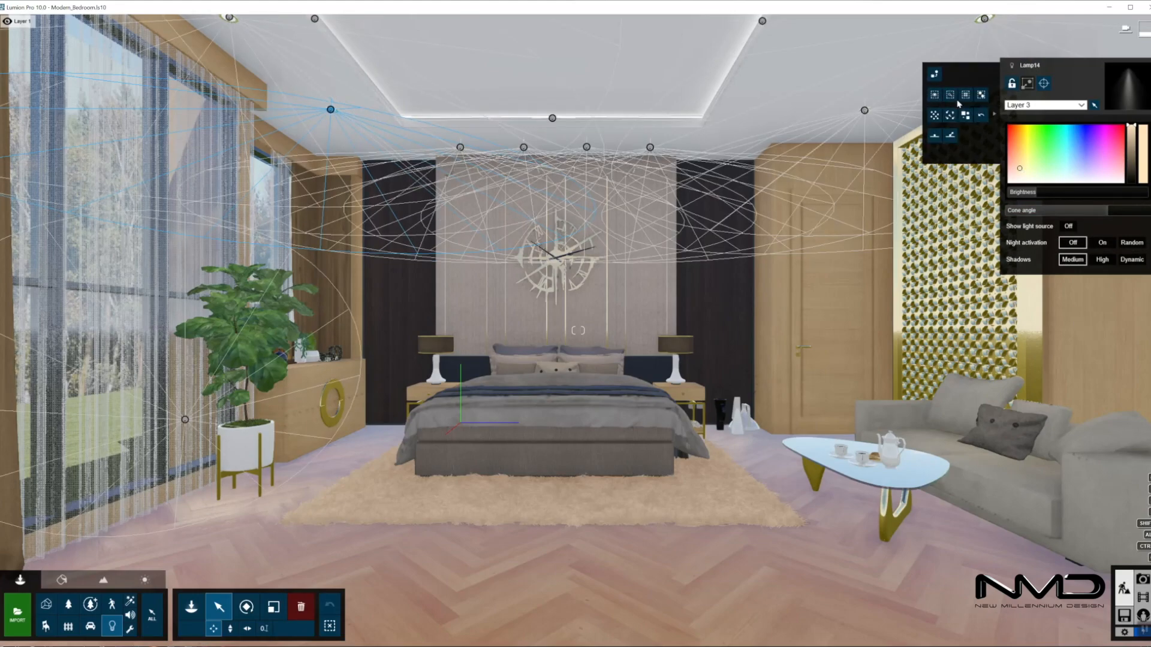
{"action": "left_click", "coordinate": [965, 96]}
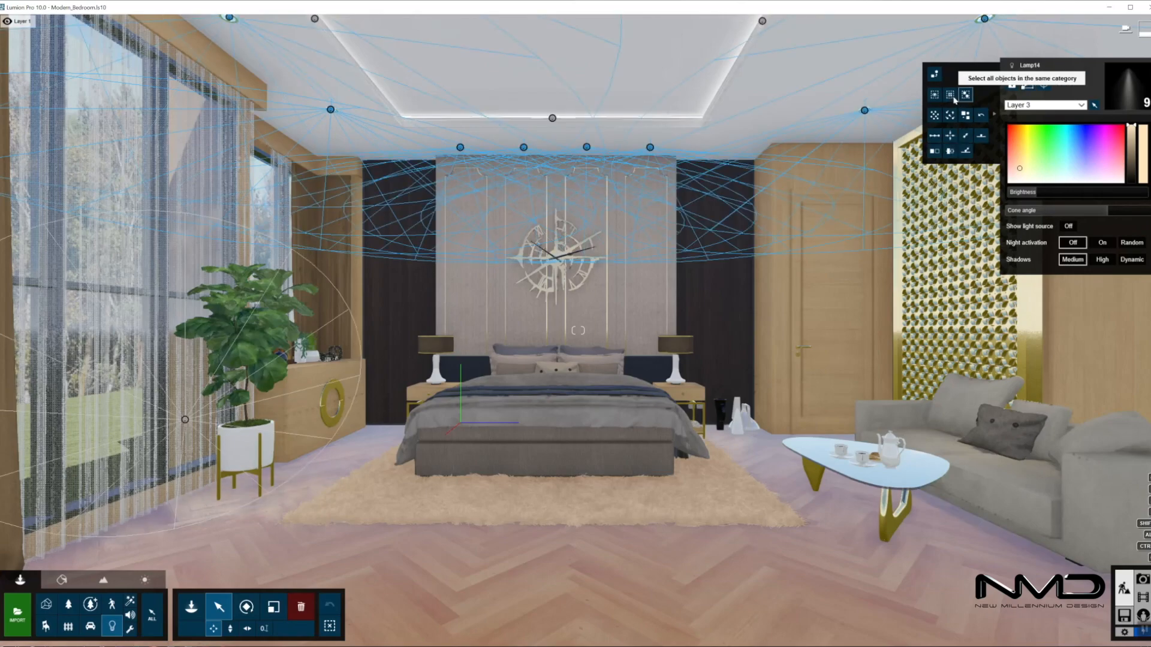
{"action": "left_click", "coordinate": [1020, 169]}
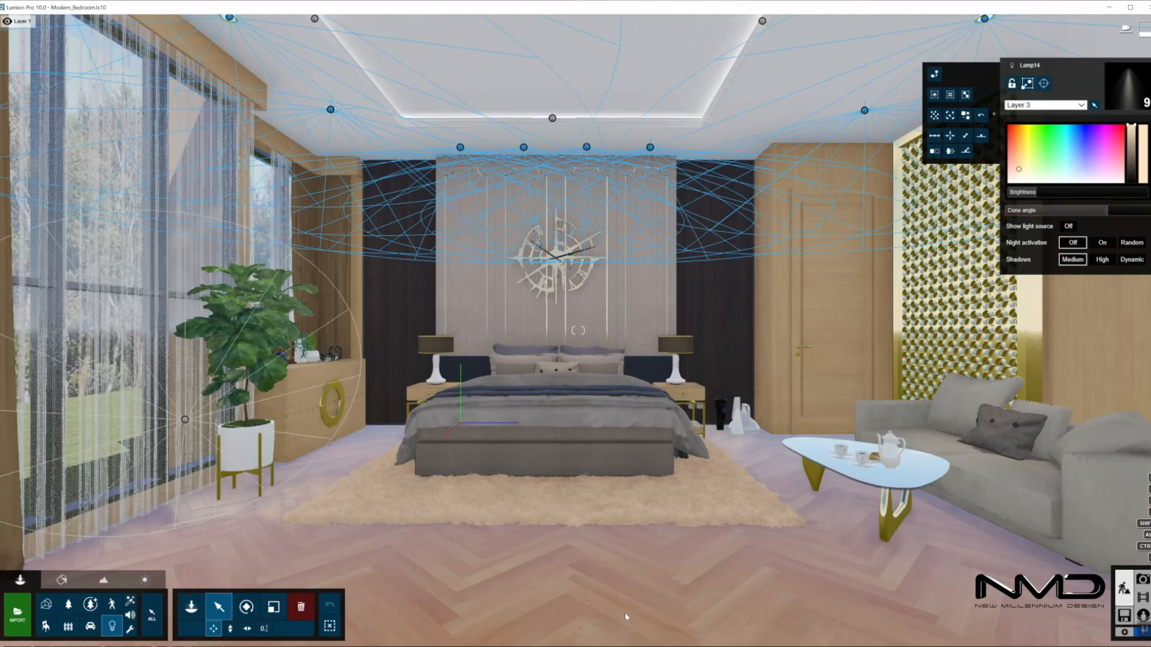
{"action": "left_click", "coordinate": [1143, 580]}
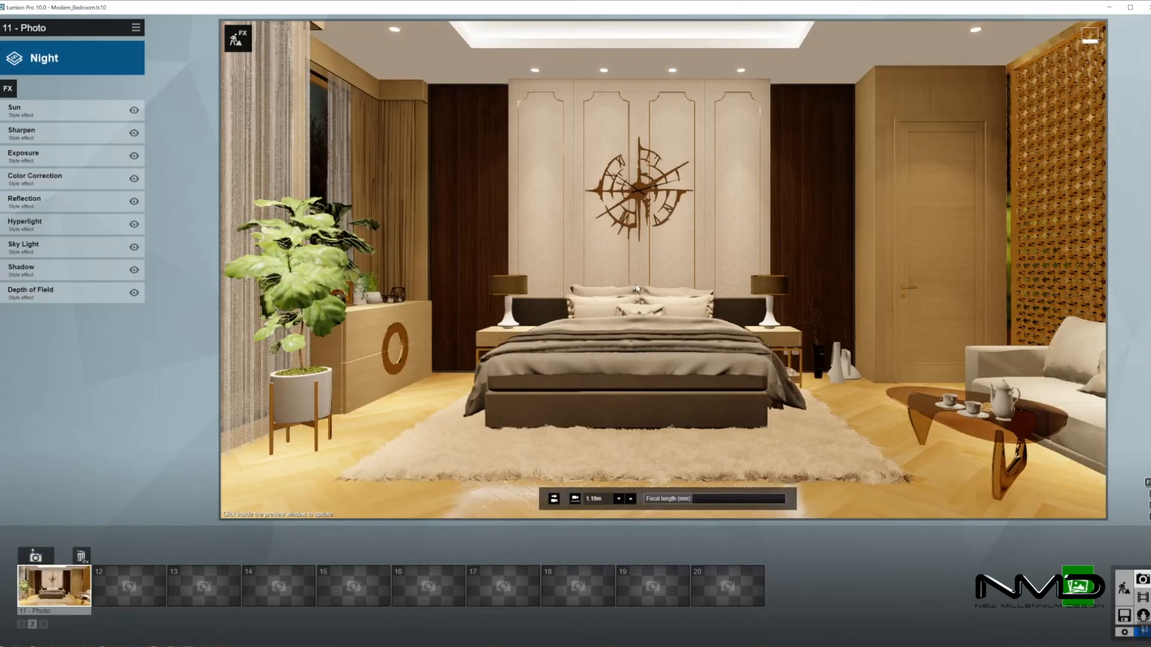
{"action": "left_click", "coordinate": [728, 274]}
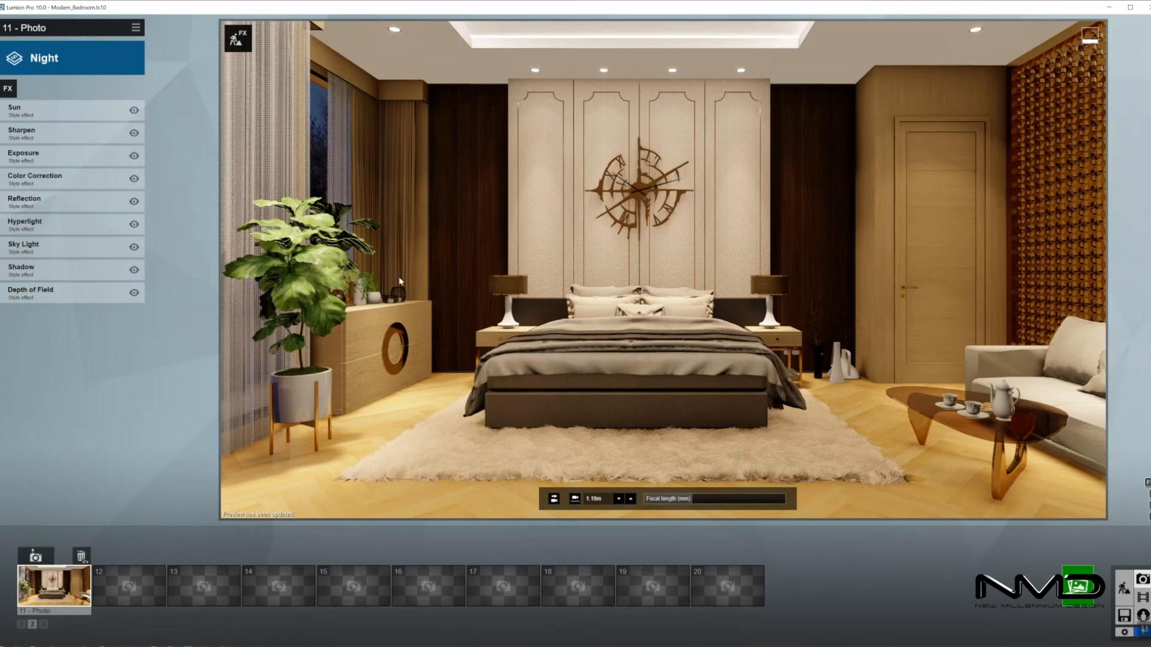
Add reflection planes for the floor, the window glass and the coffee table top in photo 11's Reflection effect.
{"action": "left_click", "coordinate": [52, 193]}
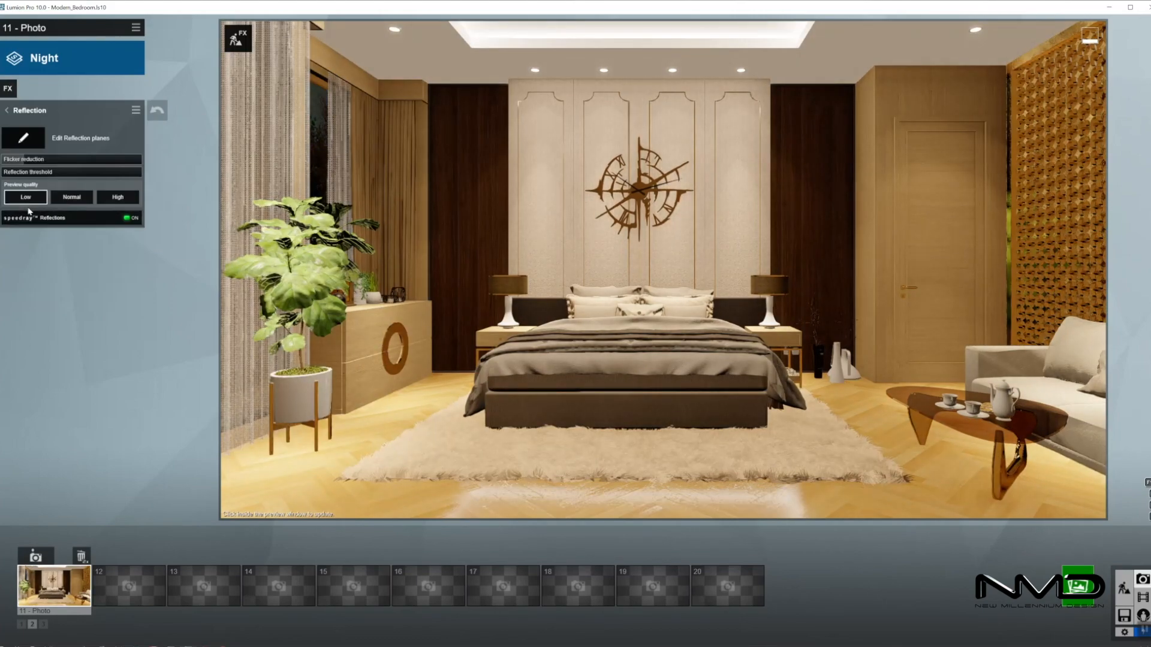
{"action": "left_click", "coordinate": [30, 139]}
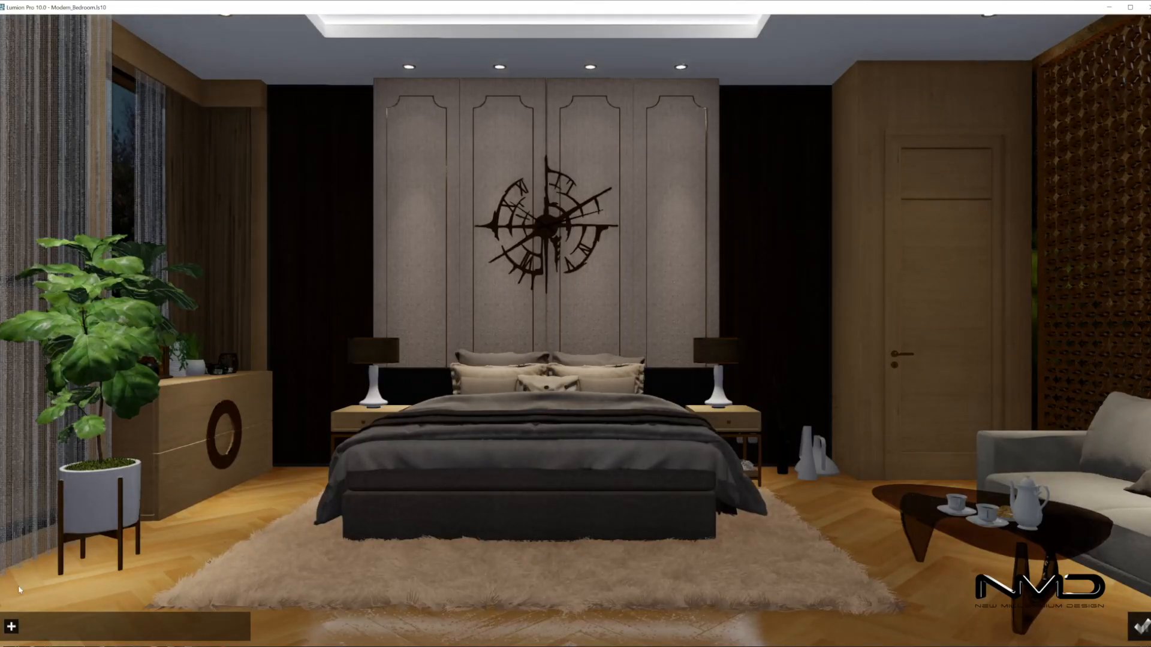
{"action": "left_click", "coordinate": [12, 626]}
{"action": "left_click", "coordinate": [138, 569]}
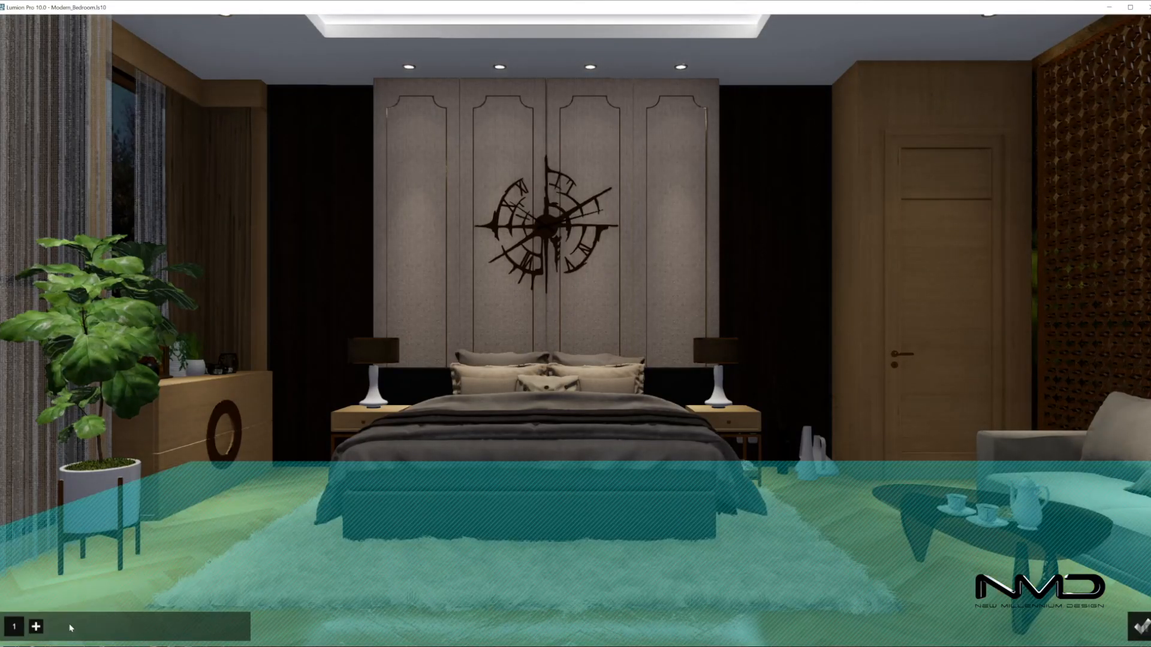
{"action": "left_click", "coordinate": [36, 626]}
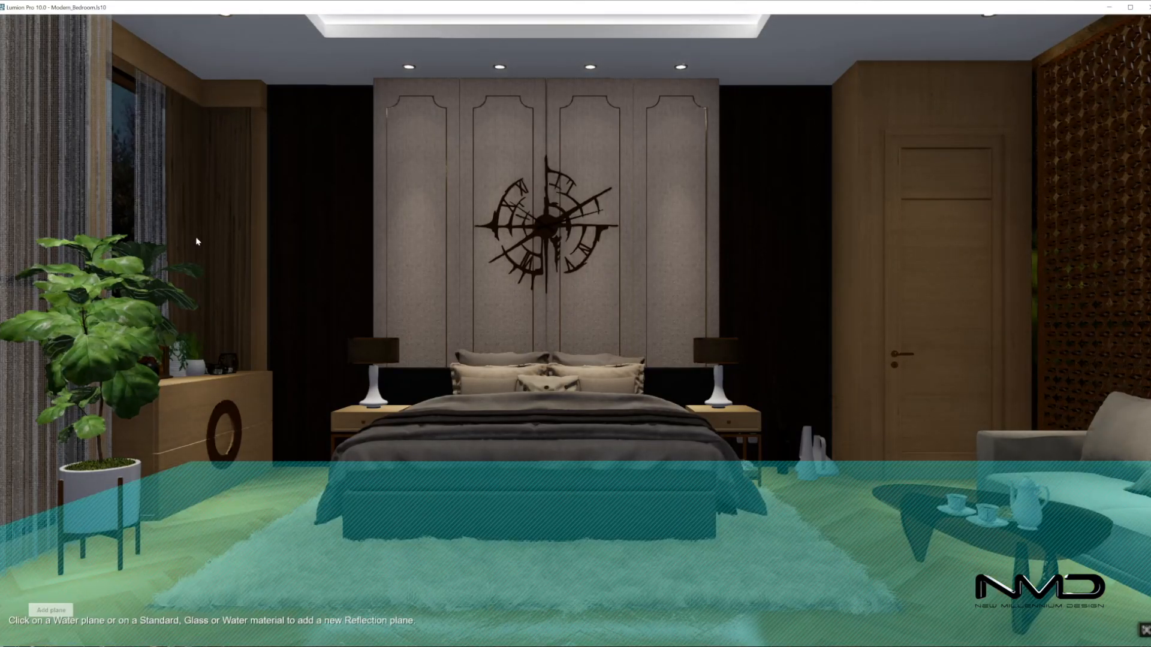
{"action": "left_click", "coordinate": [127, 191]}
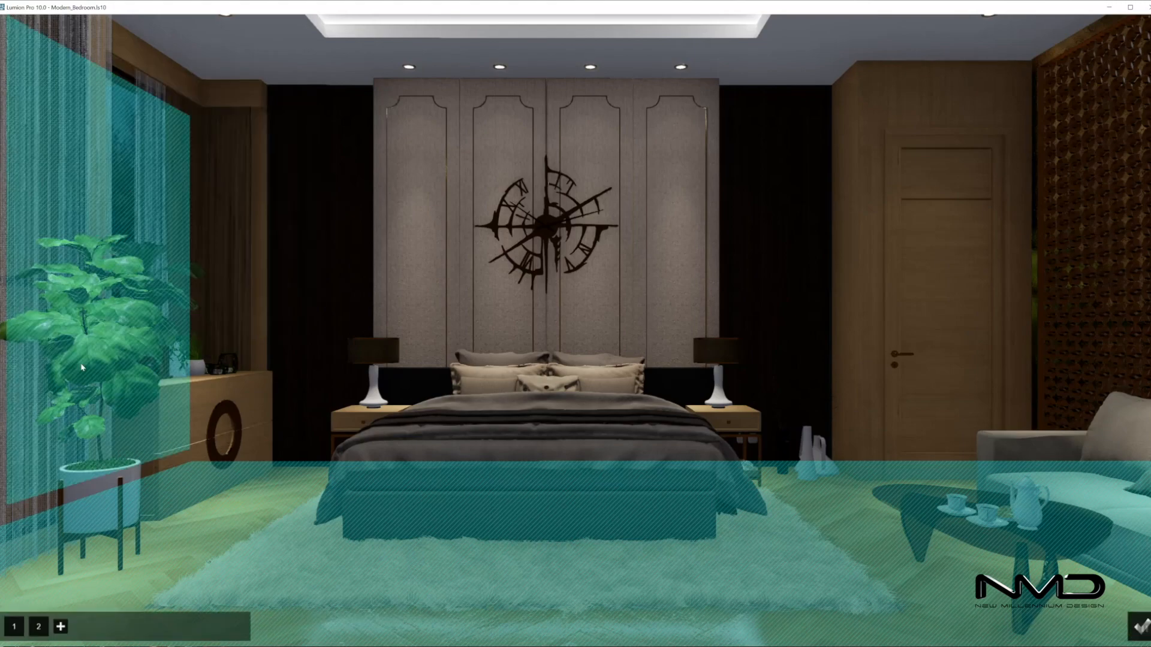
{"action": "left_click", "coordinate": [60, 626]}
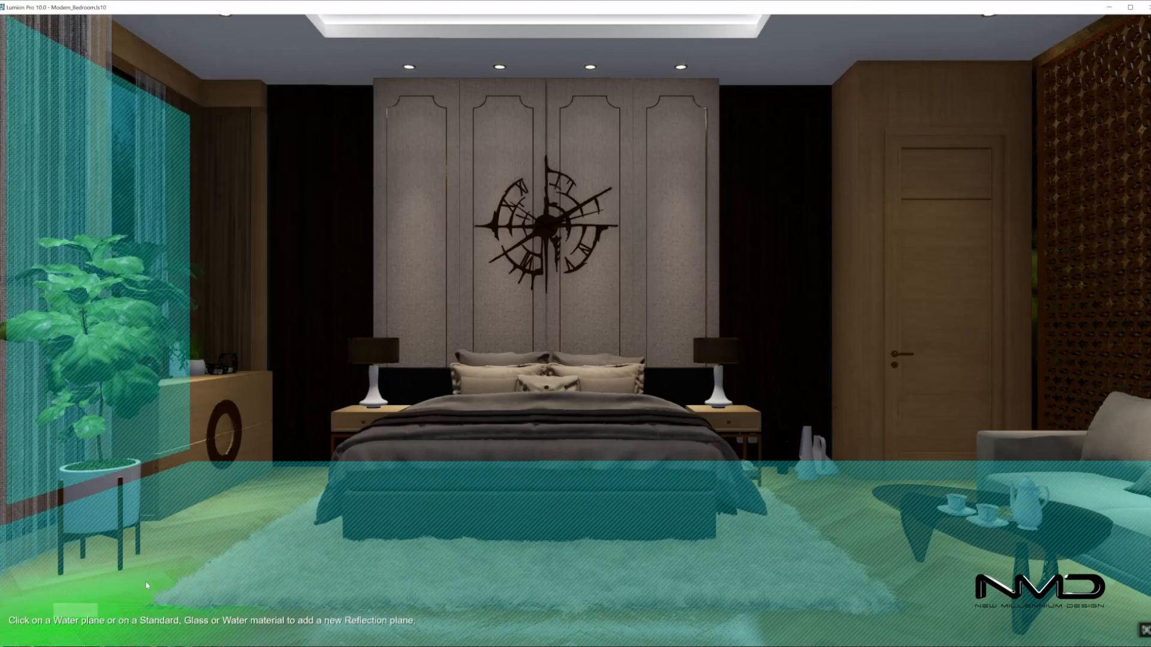
{"action": "left_click", "coordinate": [986, 538]}
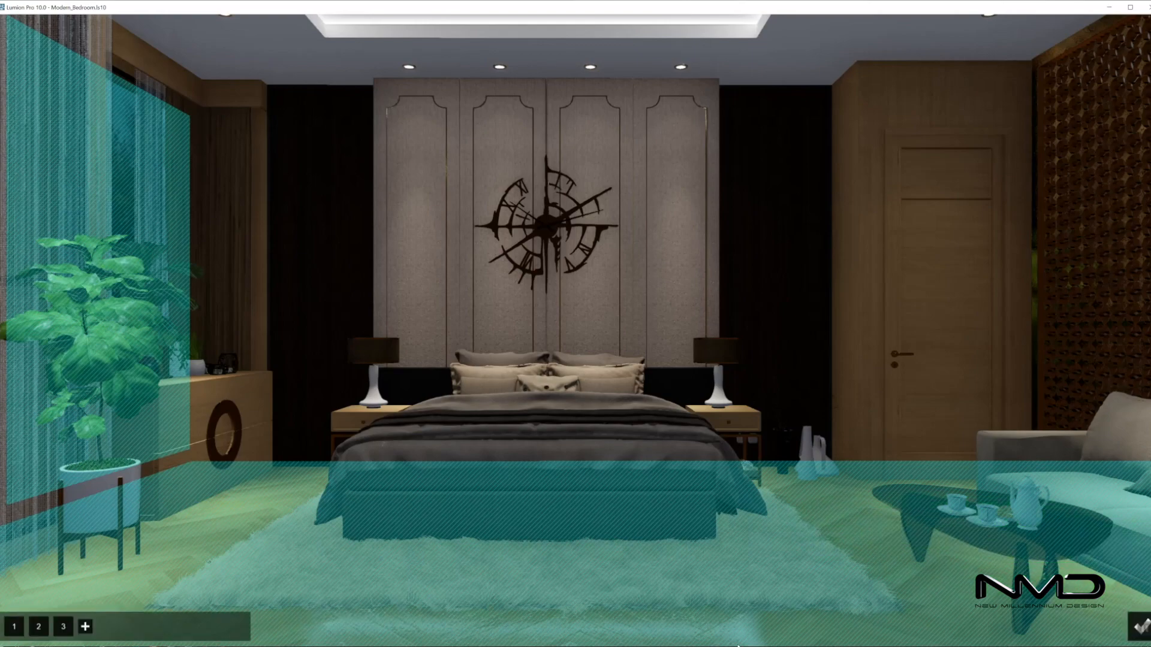
{"action": "left_click", "coordinate": [86, 627]}
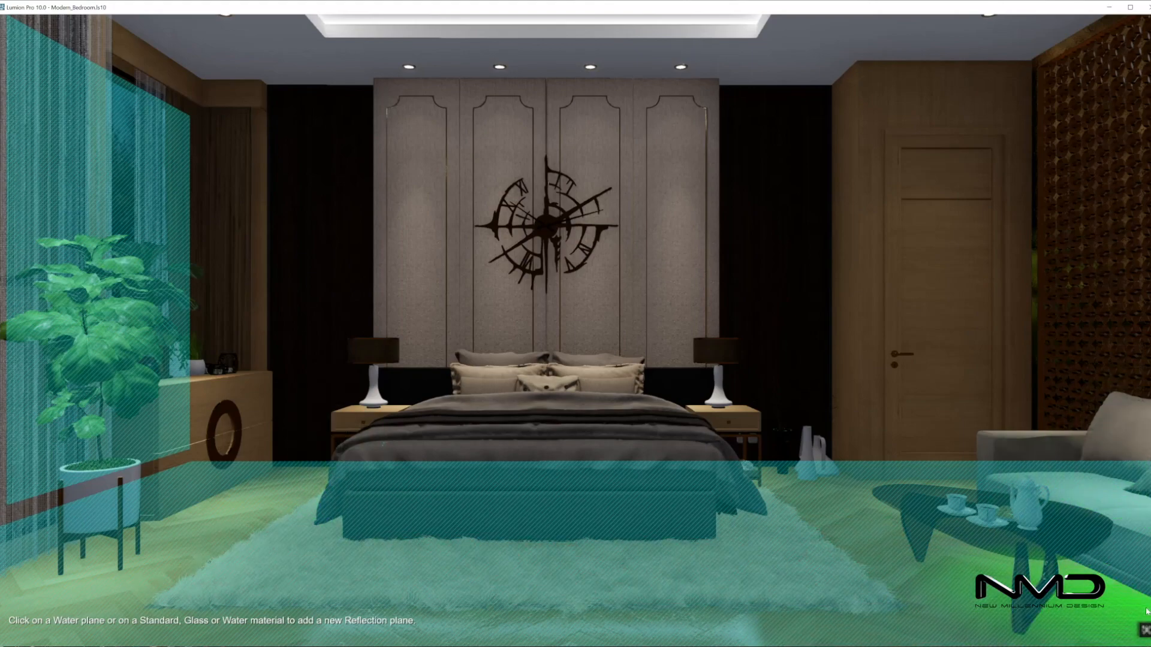
{"action": "right_click_drag", "start_coordinate": [390, 552], "coordinate": [392, 555]}
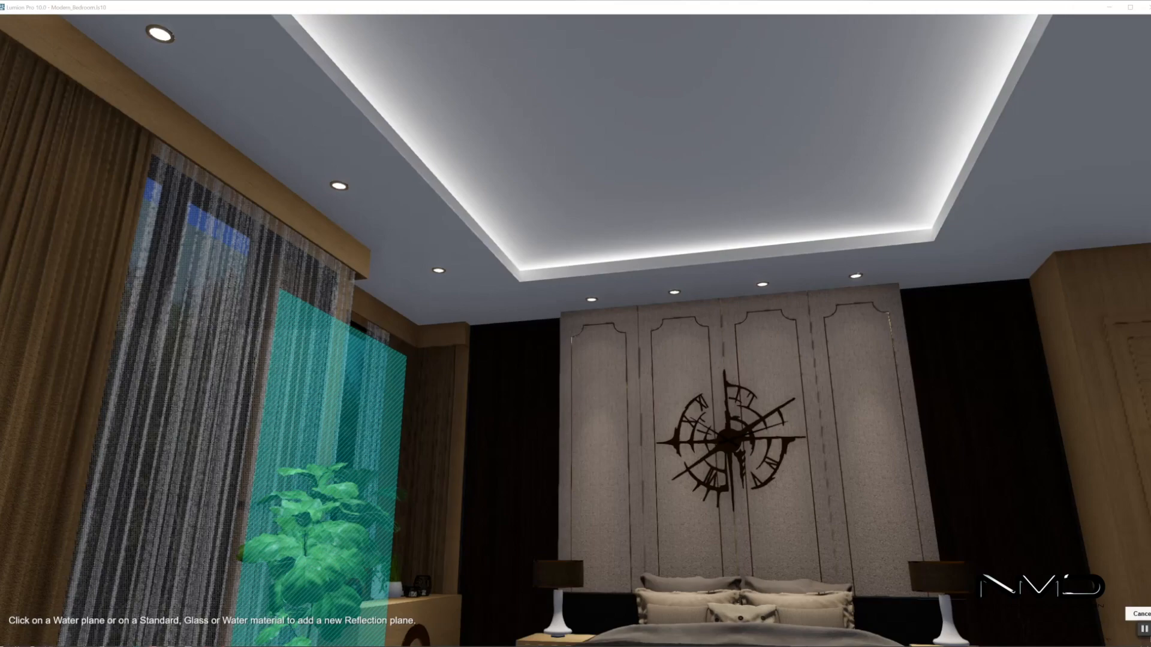
{"action": "left_click", "coordinate": [1144, 623]}
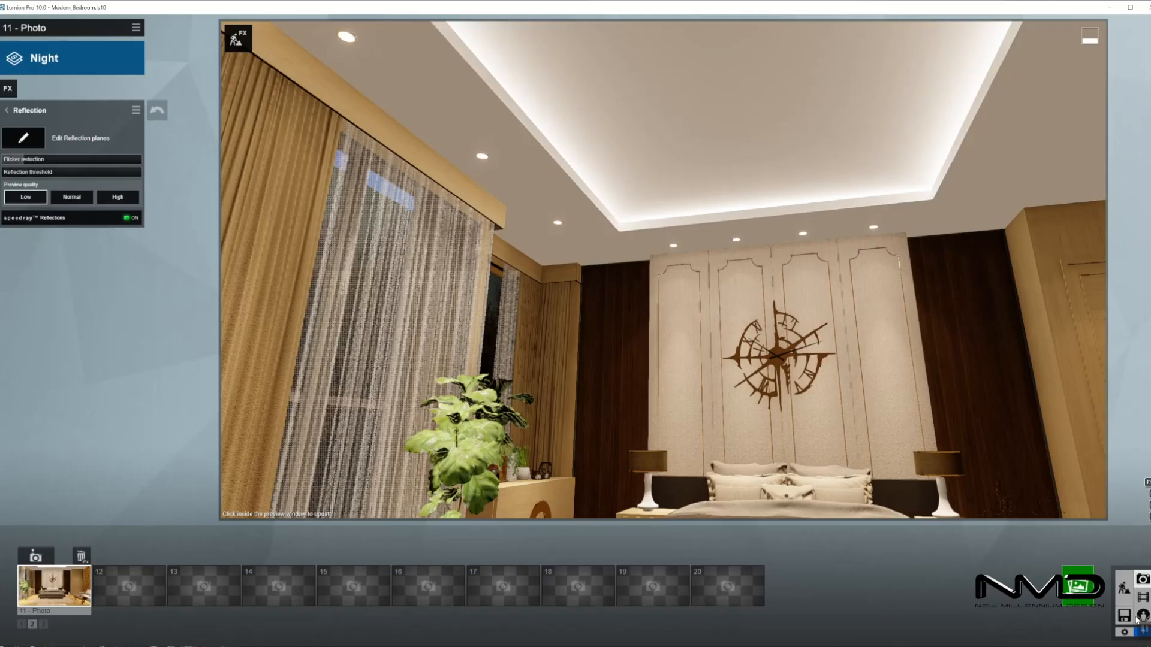
Apply Polii Marble 047 3K to the dark walnut wall panels beside the headboard wall, with reflectivity 0.6 and weathering 0.1, and save the materials.
{"action": "left_click", "coordinate": [1124, 589]}
{"action": "key", "text": "w"}
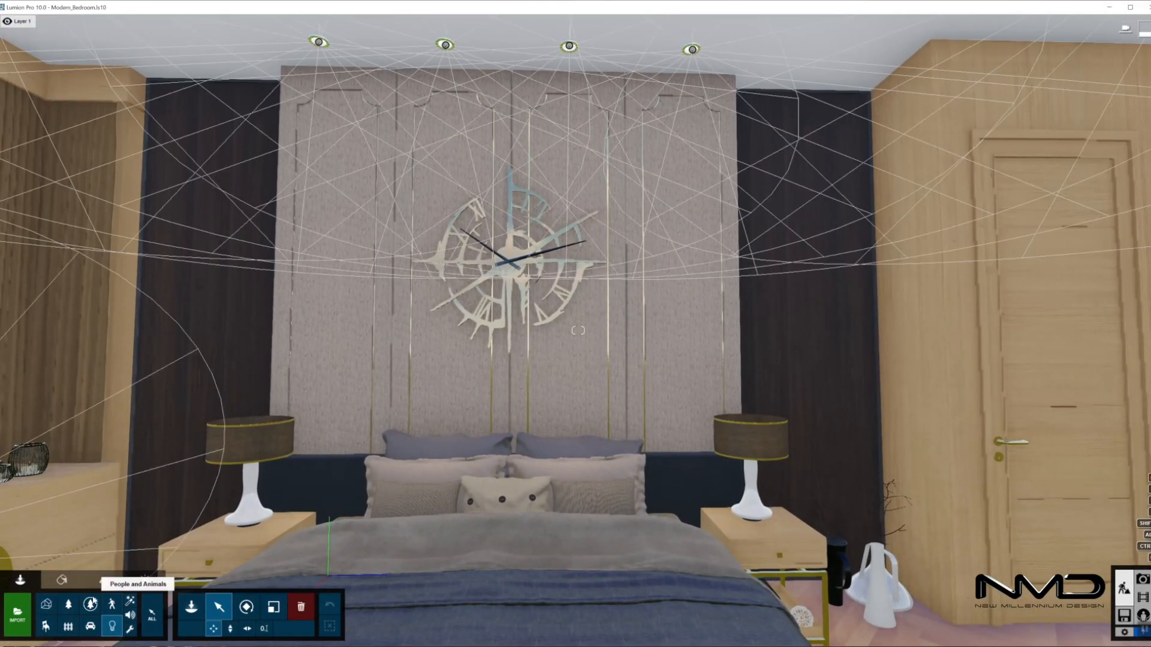
{"action": "left_click", "coordinate": [62, 580]}
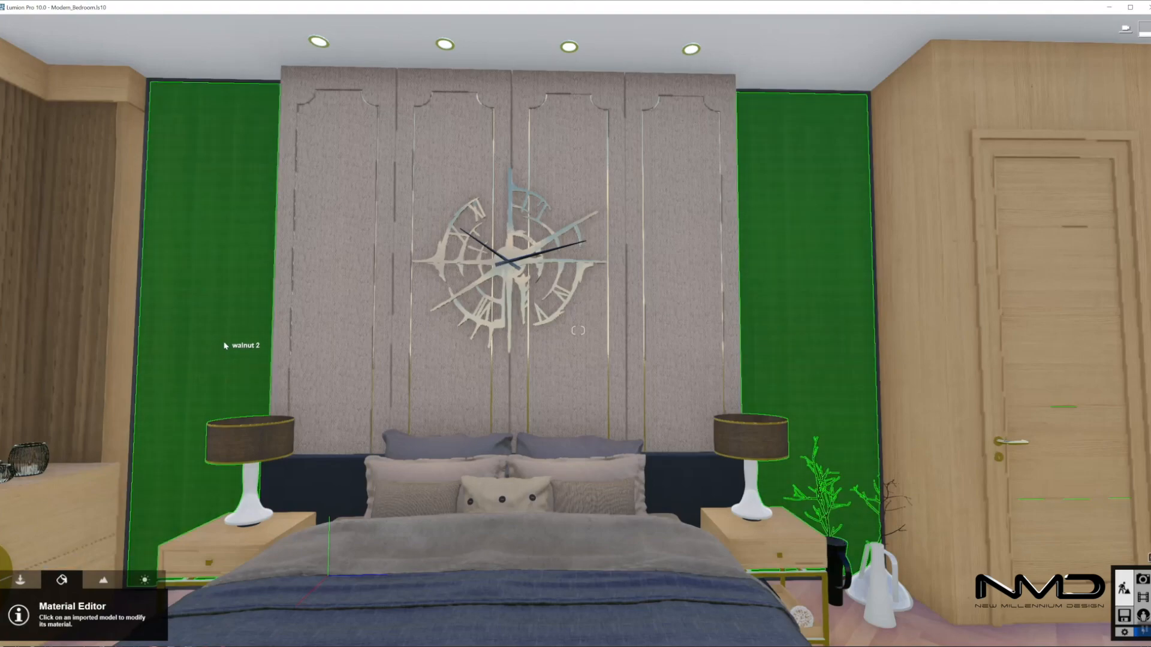
{"action": "left_click", "coordinate": [225, 346]}
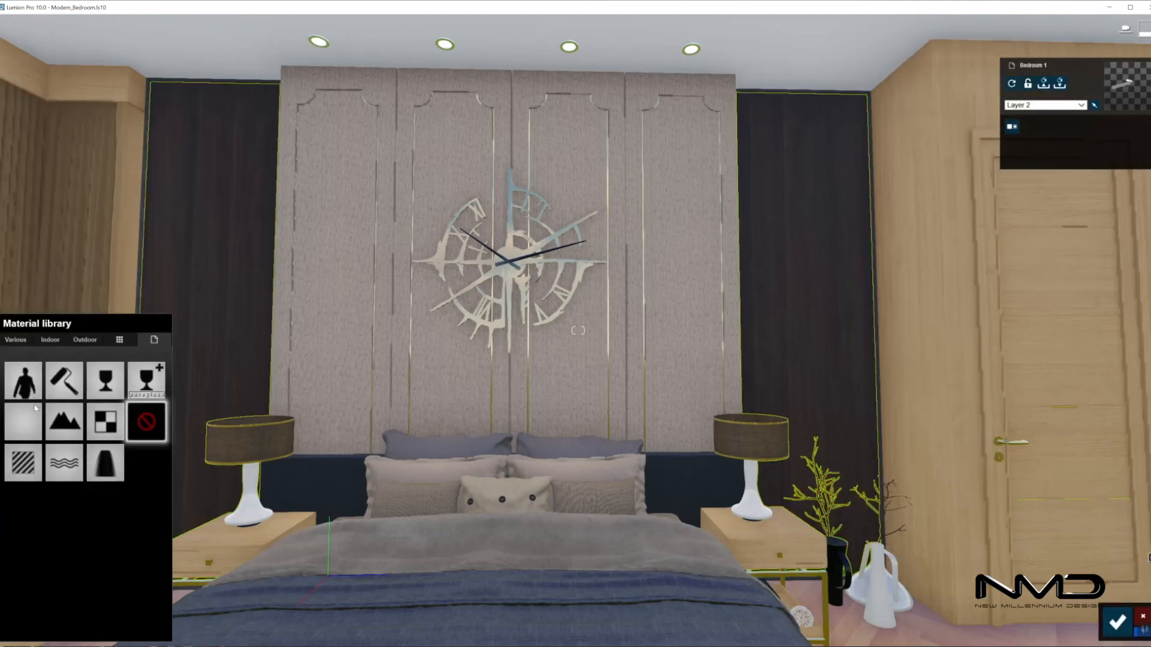
{"action": "left_click", "coordinate": [53, 340]}
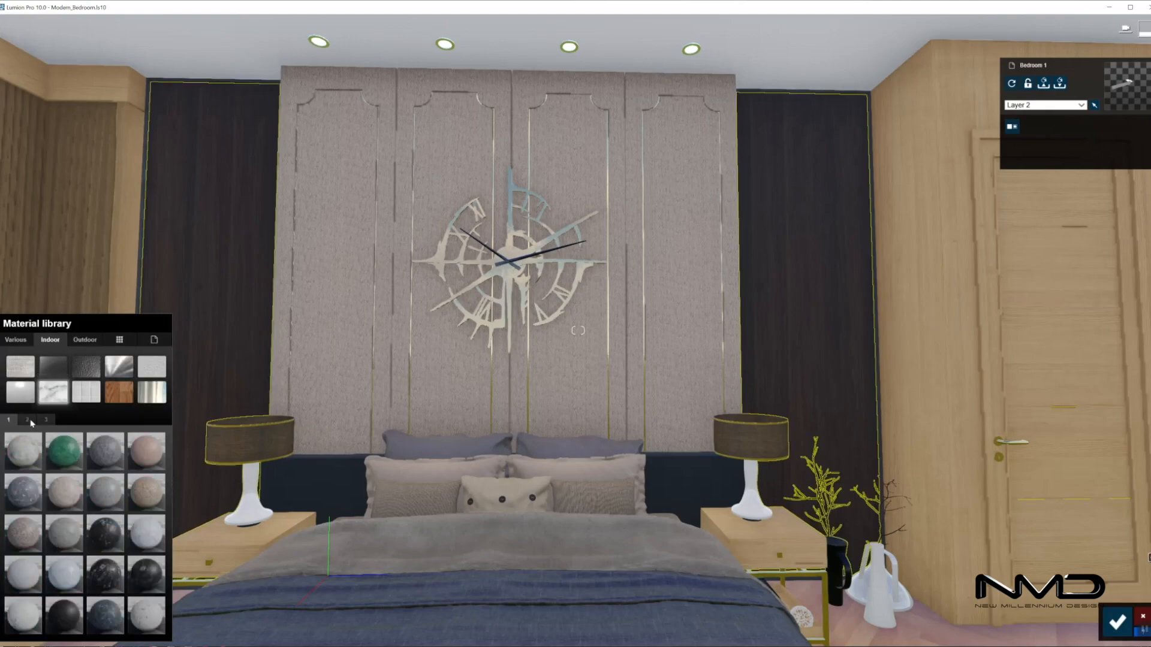
{"action": "left_click", "coordinate": [53, 393]}
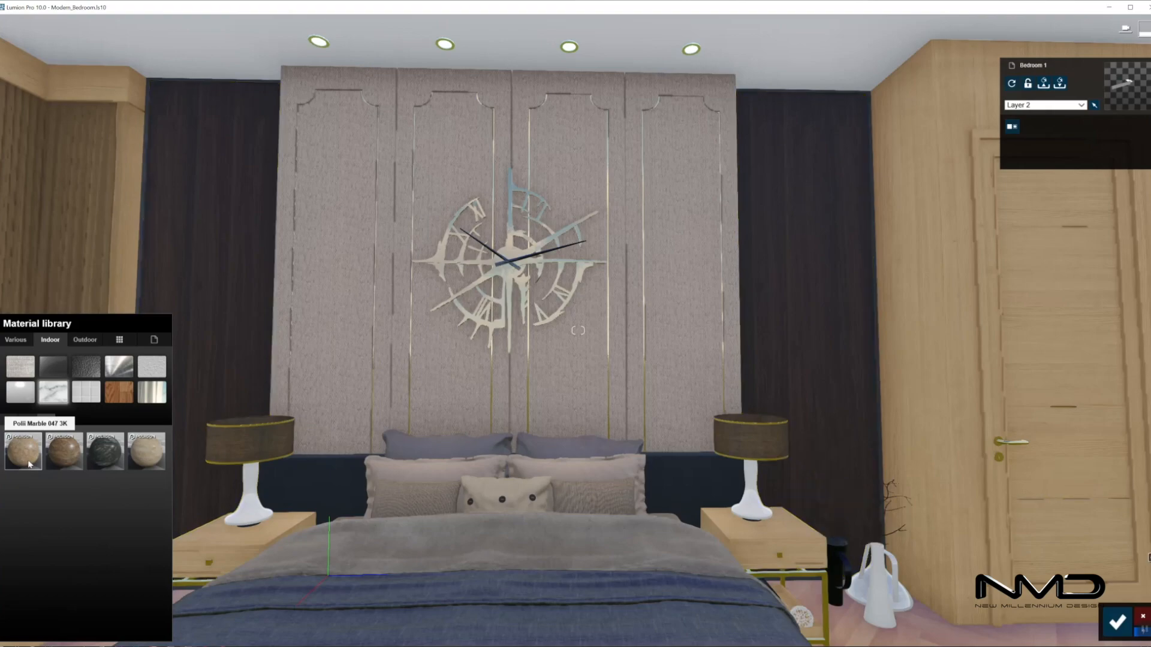
{"action": "left_click", "coordinate": [58, 471]}
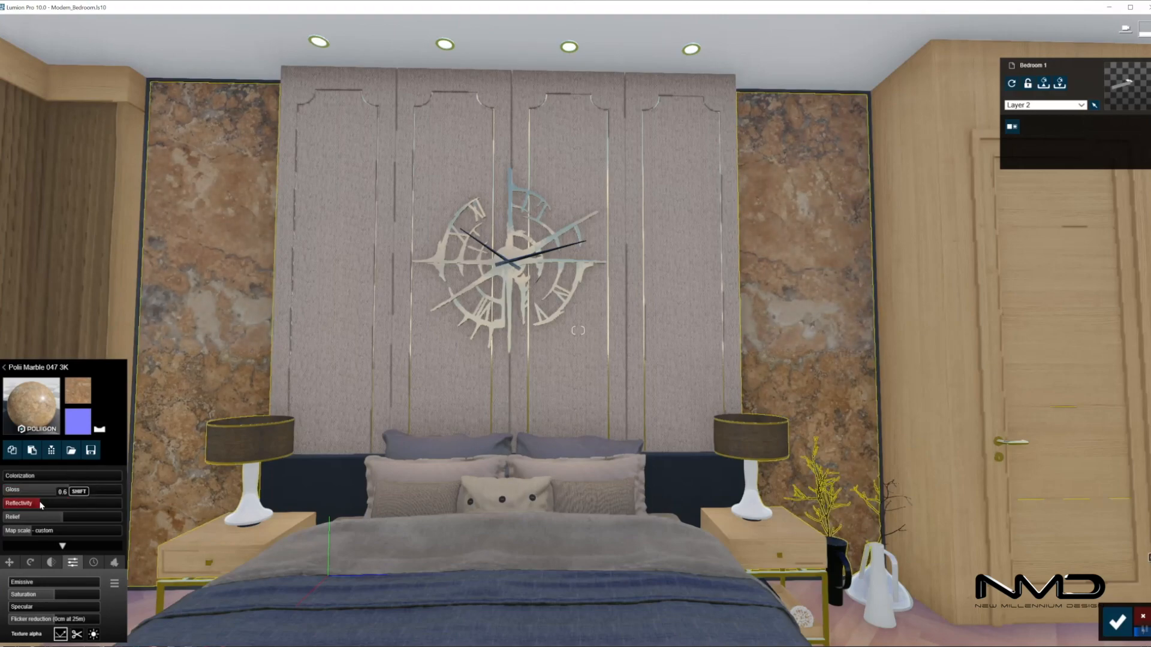
{"action": "left_click", "coordinate": [94, 563]}
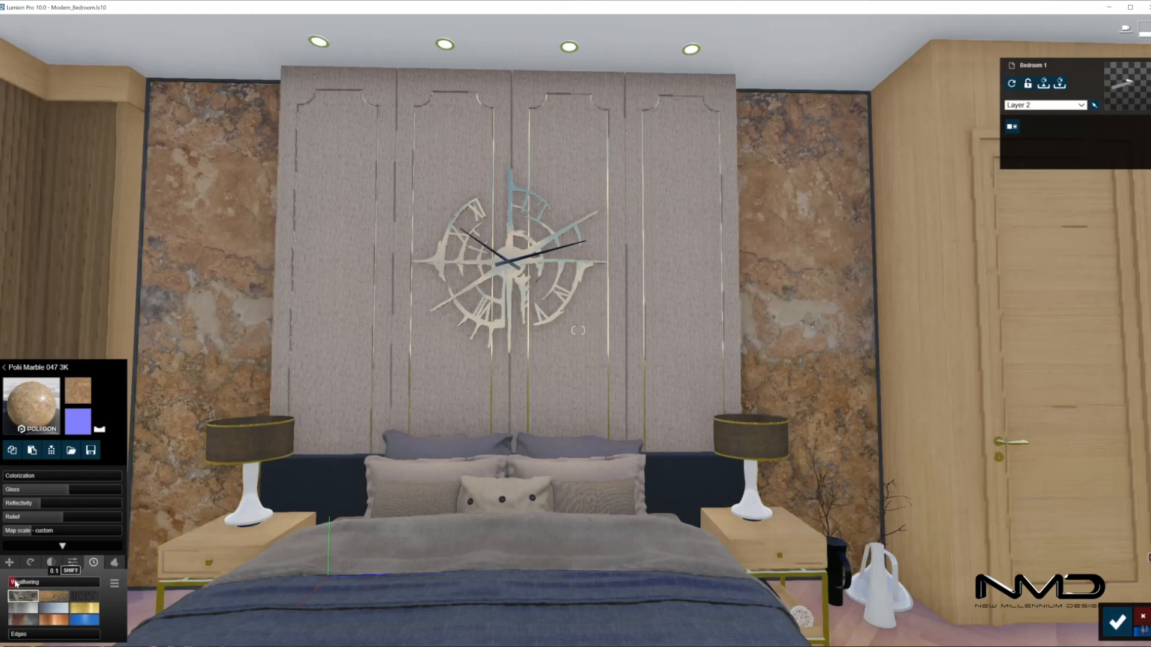
{"action": "left_click", "coordinate": [1116, 622]}
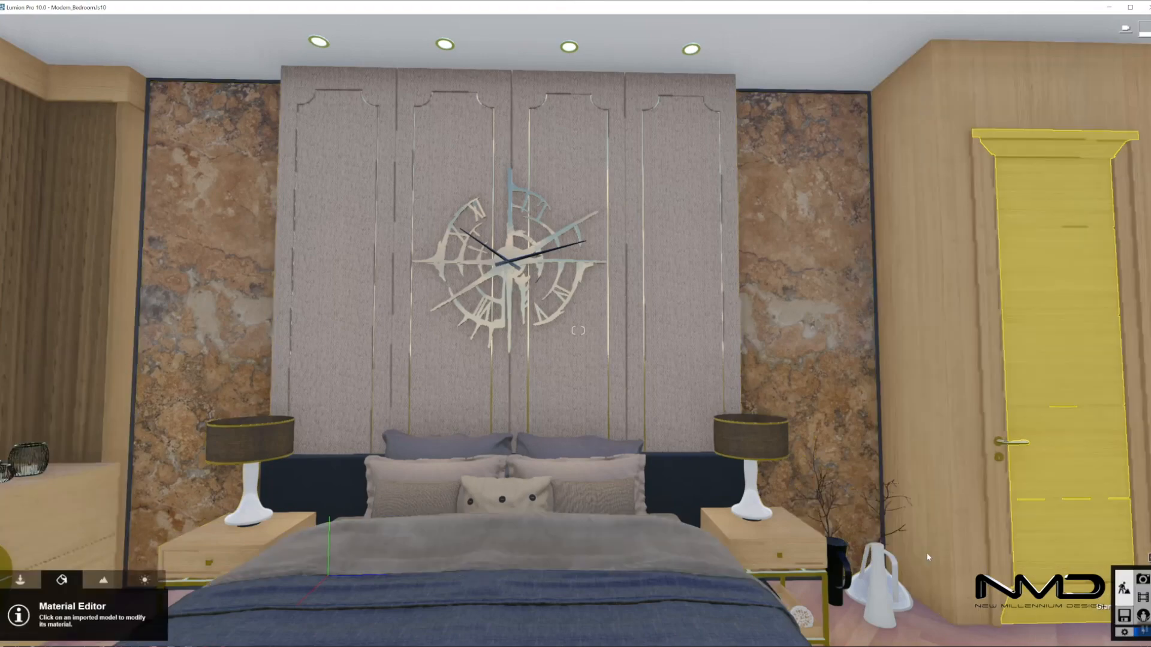
Copy the brass material of the dresser's ring onto the thin trim framing the marble wall panels, and save the materials.
{"action": "scroll", "coordinate": [732, 504], "scroll_direction": "down", "scroll_amount": 5}
{"action": "scroll", "coordinate": [731, 503], "scroll_direction": "up", "scroll_amount": 2}
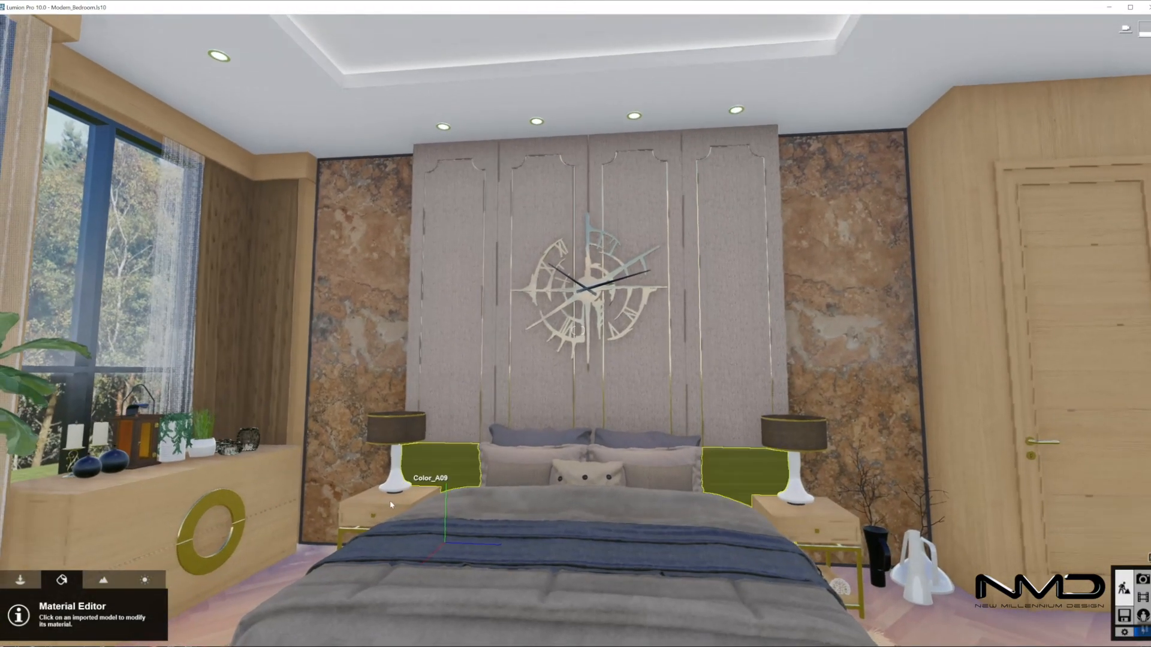
{"action": "left_click", "coordinate": [304, 482]}
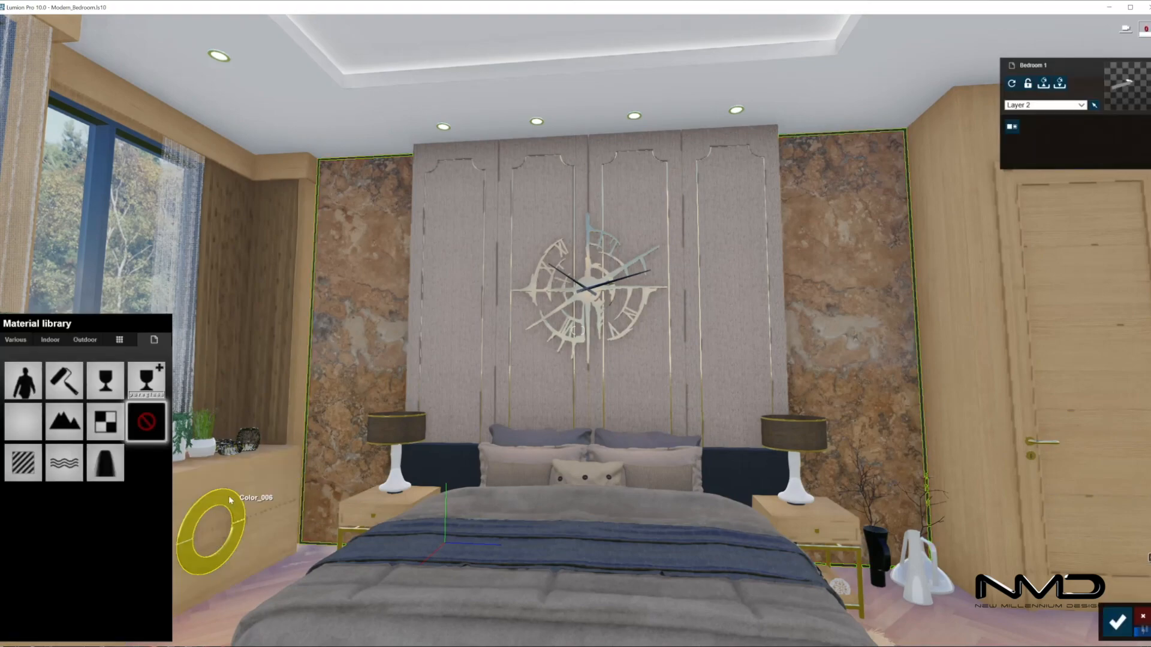
{"action": "left_click", "coordinate": [198, 522]}
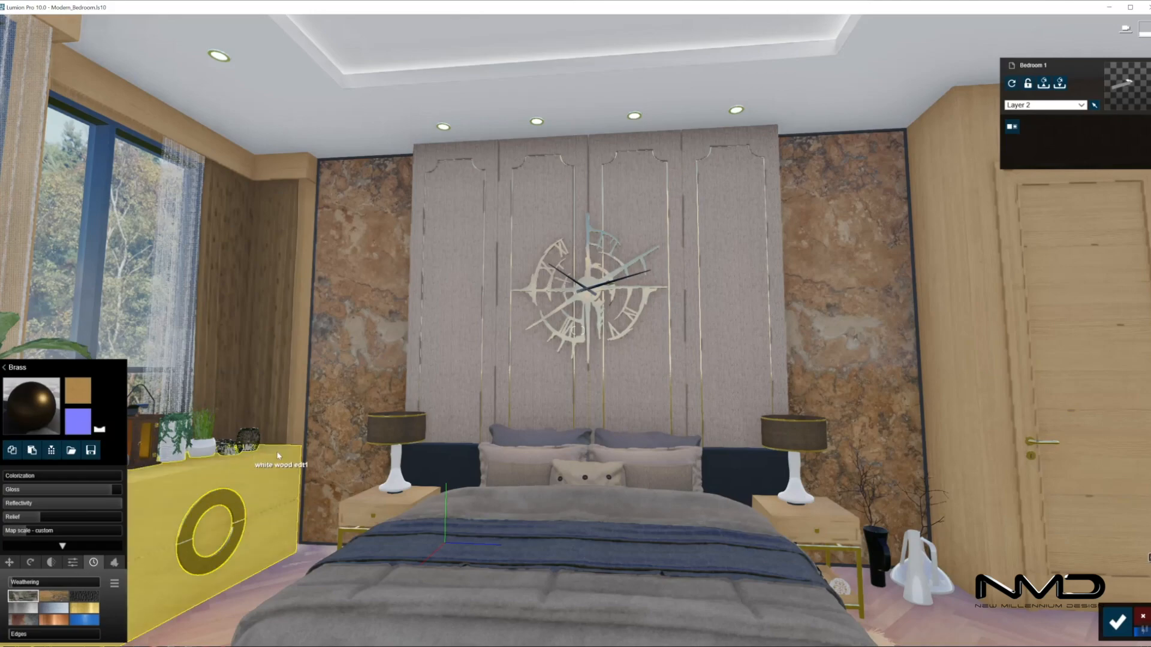
{"action": "left_click", "coordinate": [306, 453]}
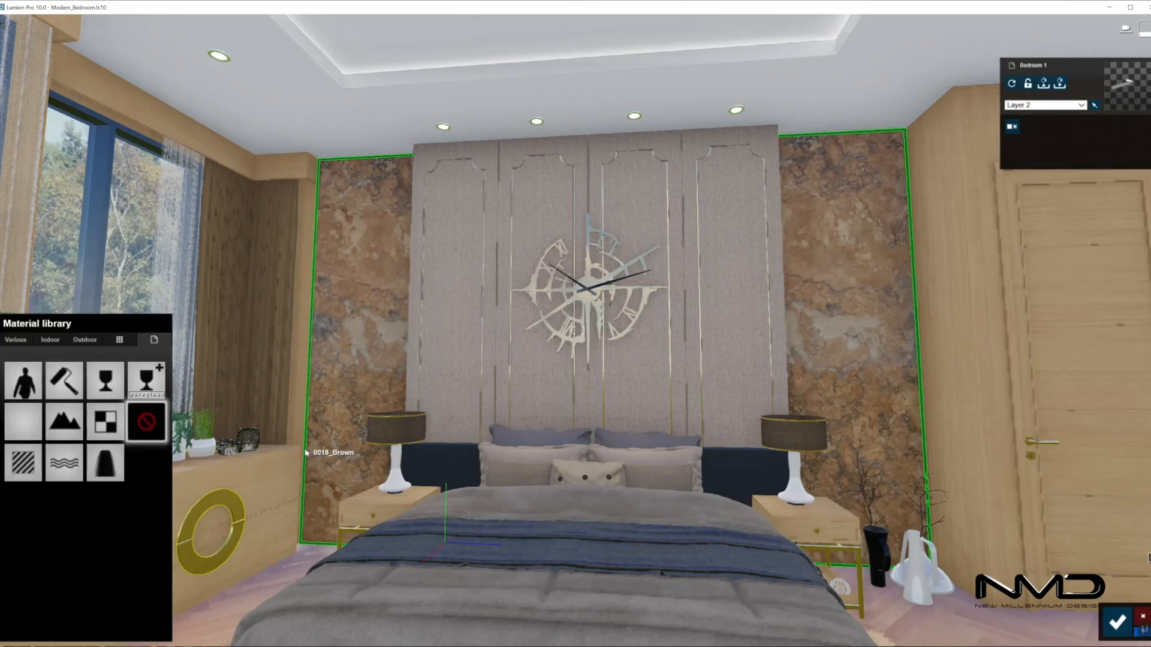
{"action": "left_click", "coordinate": [51, 467]}
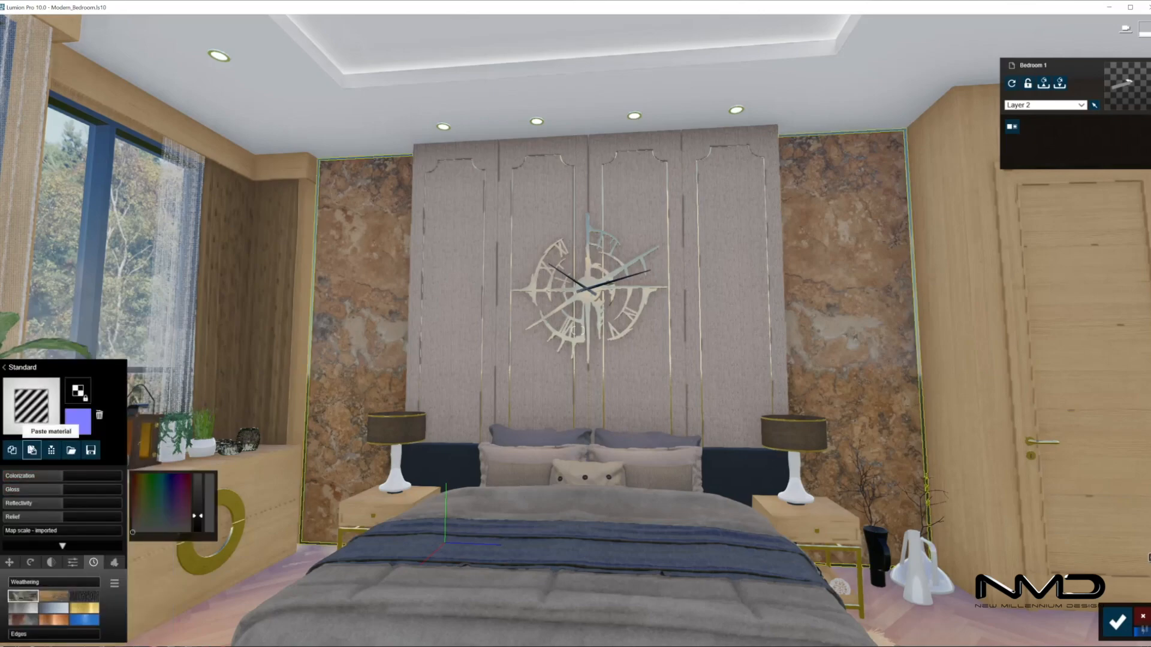
{"action": "left_click", "coordinate": [1117, 623]}
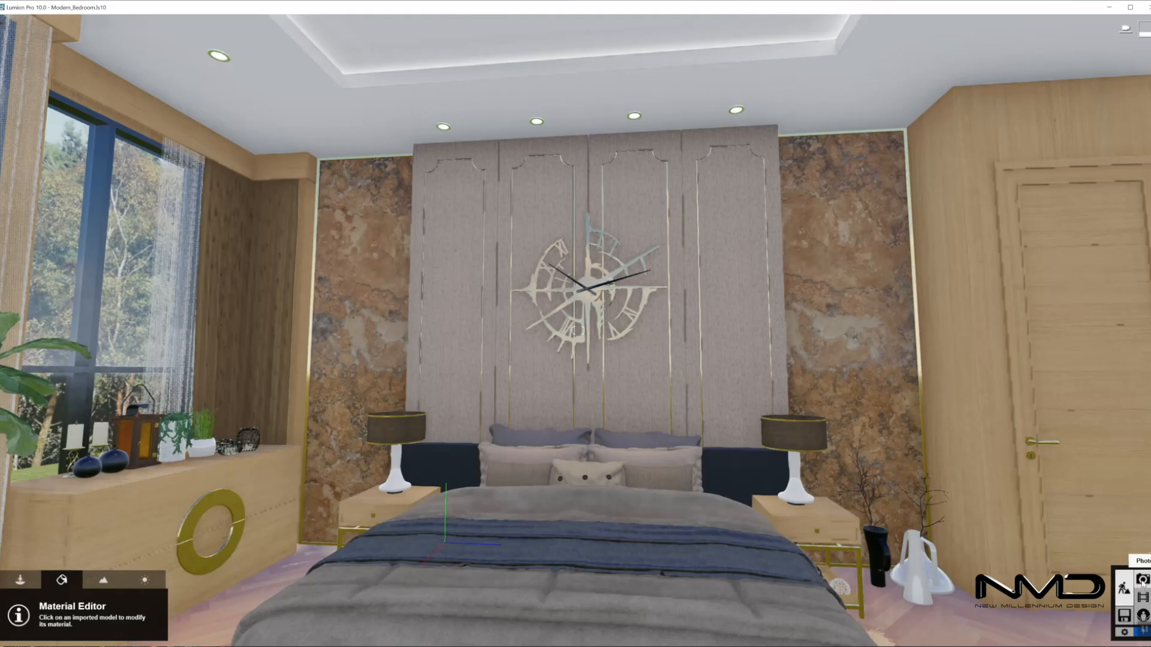
Return to photo mode and restore the camera view of photo 11.
{"action": "left_click", "coordinate": [1142, 579]}
{"action": "left_click", "coordinate": [54, 586]}
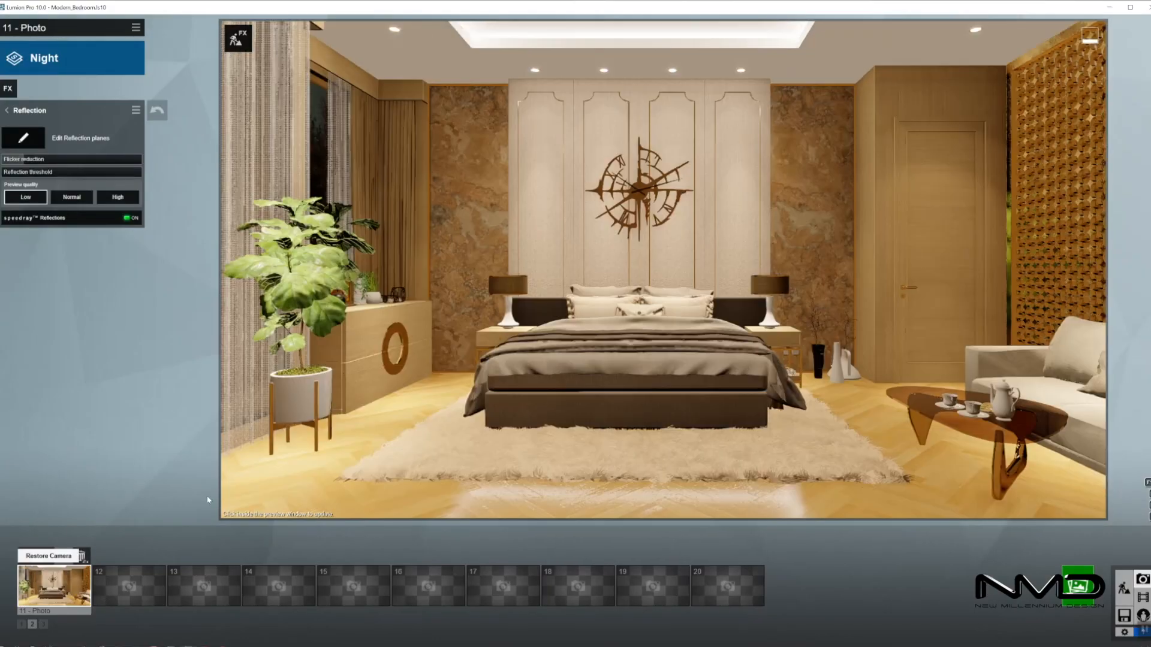
Set photo 11's Sharpen intensity to 0.5 and Exposure to 0.6.
{"action": "left_click", "coordinate": [564, 304]}
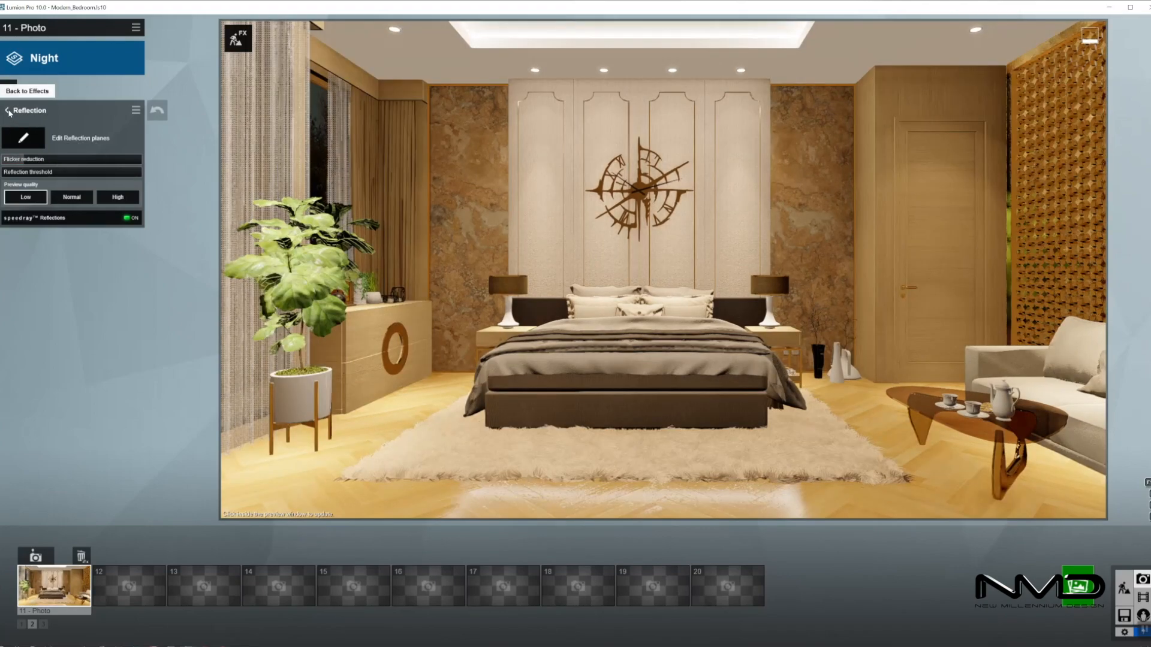
{"action": "left_click", "coordinate": [8, 111]}
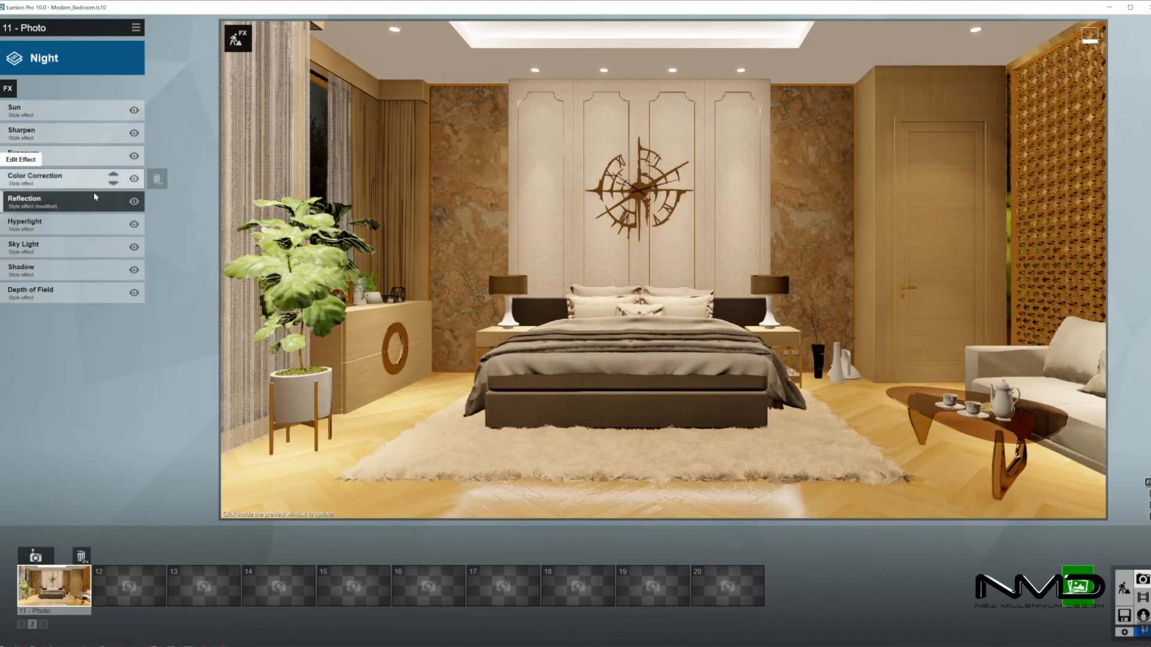
{"action": "left_click", "coordinate": [52, 133]}
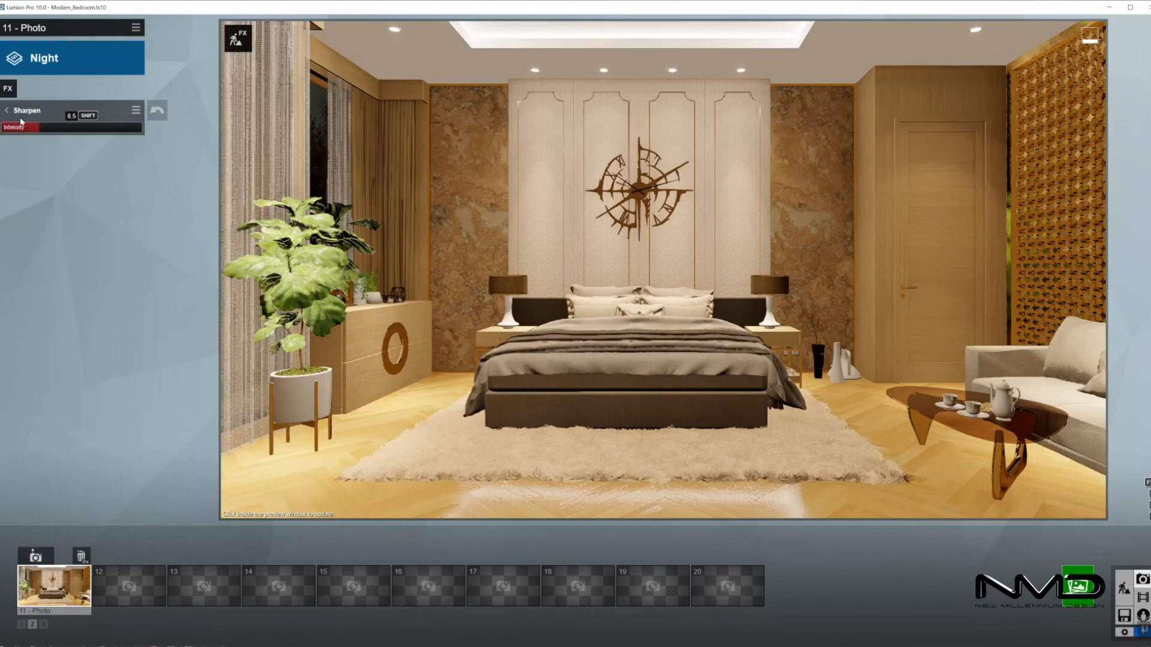
{"action": "left_click", "coordinate": [7, 110]}
{"action": "left_click", "coordinate": [48, 157]}
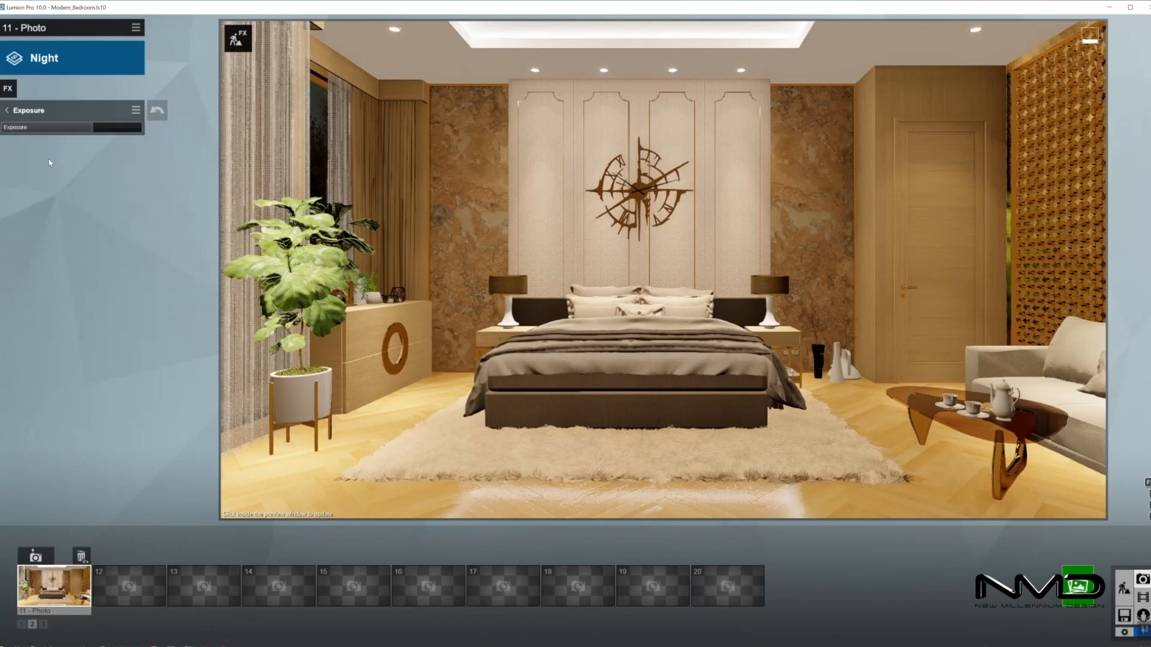
{"action": "left_click_drag", "start_coordinate": [94, 131], "coordinate": [88, 131]}
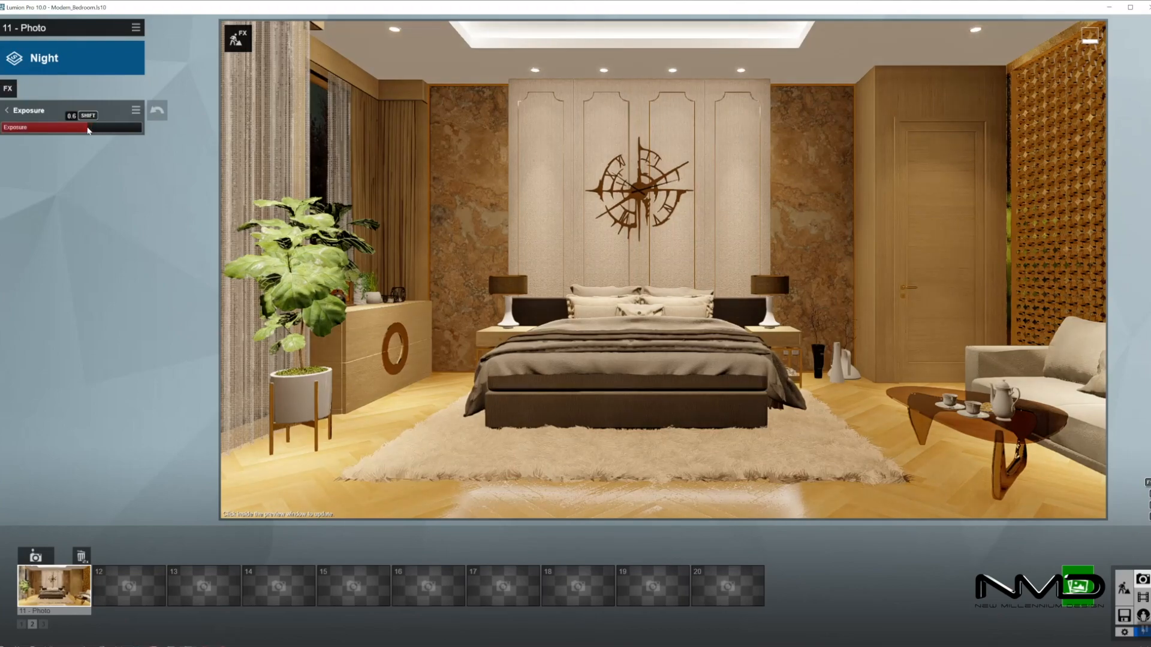
{"action": "left_click", "coordinate": [15, 114]}
Raise the contrast and lower the brightness in photo 11's Color Correction effect.
{"action": "left_click", "coordinate": [67, 180]}
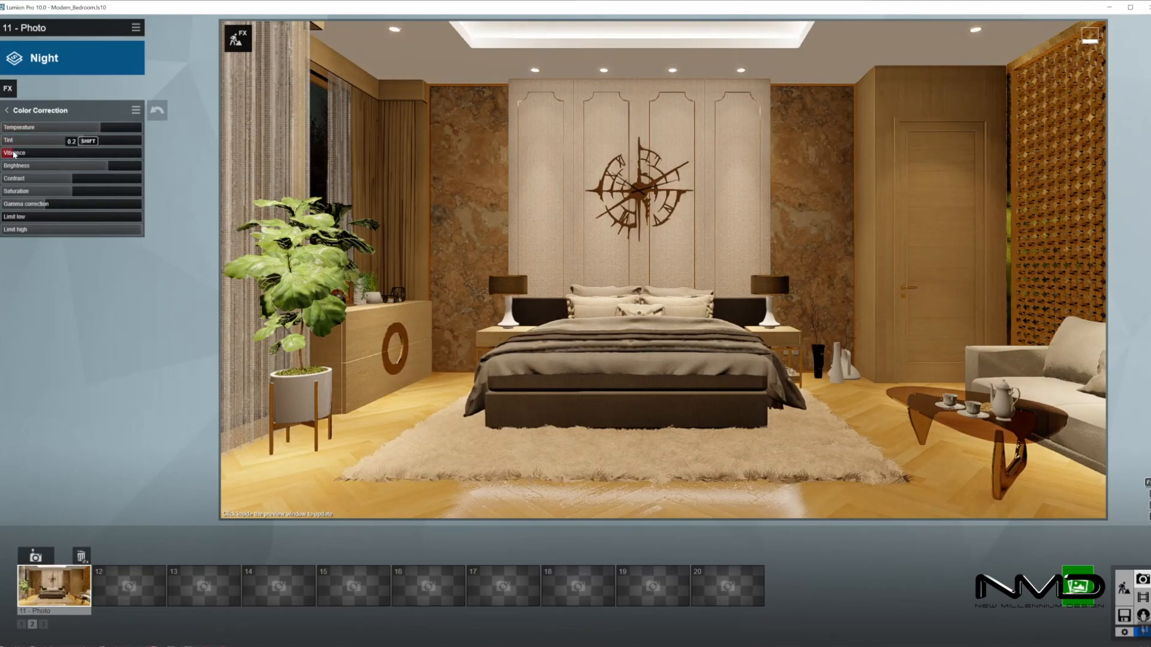
{"action": "left_click", "coordinate": [132, 179]}
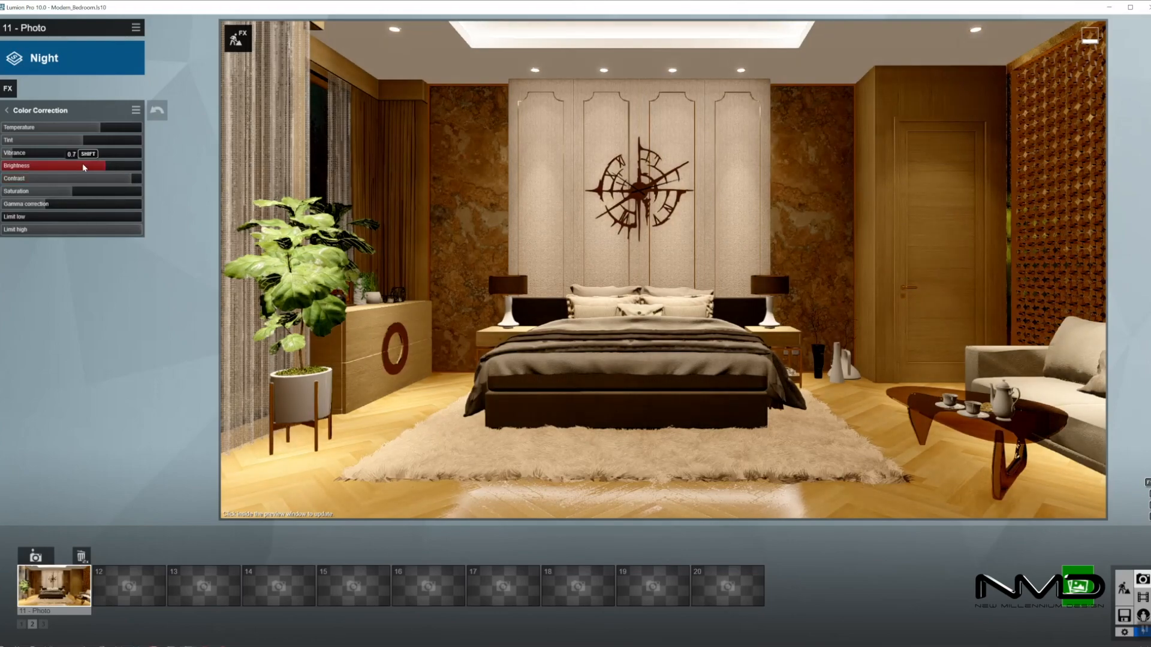
{"action": "left_click", "coordinate": [84, 165]}
{"action": "left_click", "coordinate": [97, 178]}
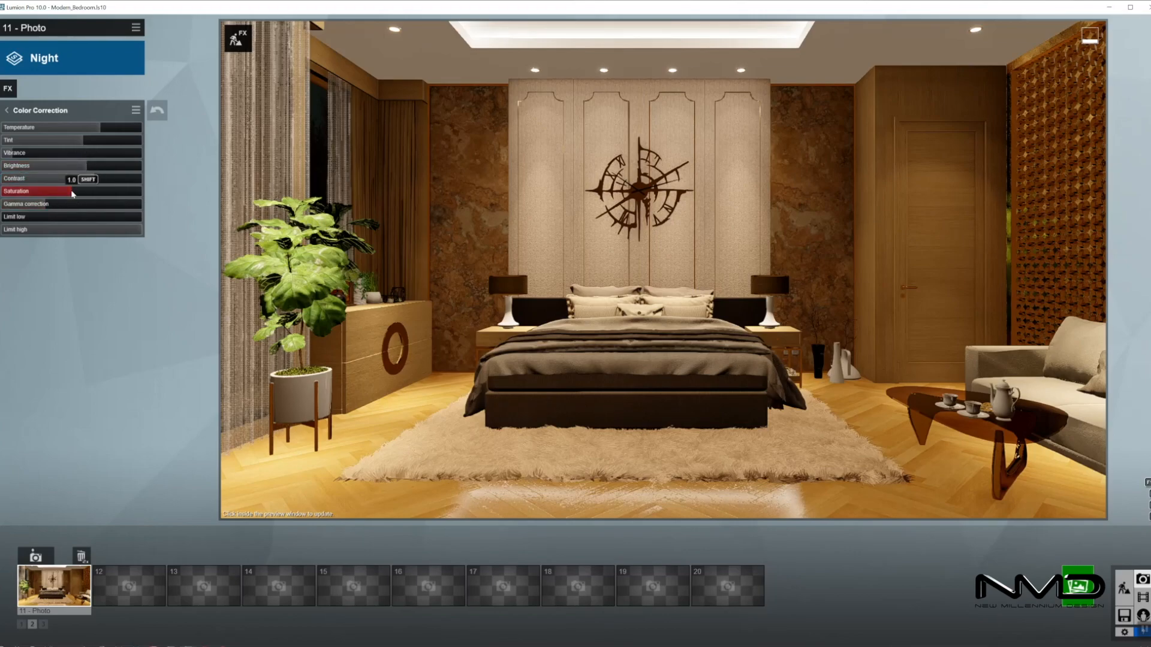
{"action": "left_click", "coordinate": [8, 110]}
Raise the Hyperlight amount to 79.7%.
{"action": "left_click", "coordinate": [65, 229]}
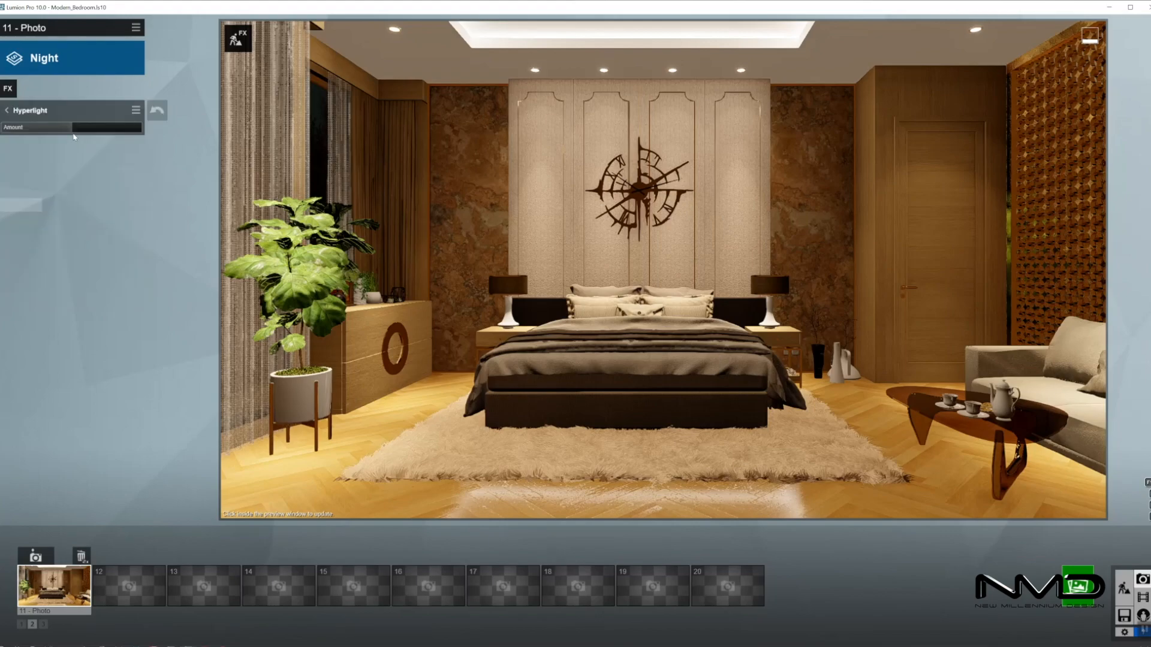
{"action": "left_click_drag", "start_coordinate": [96, 128], "coordinate": [127, 130]}
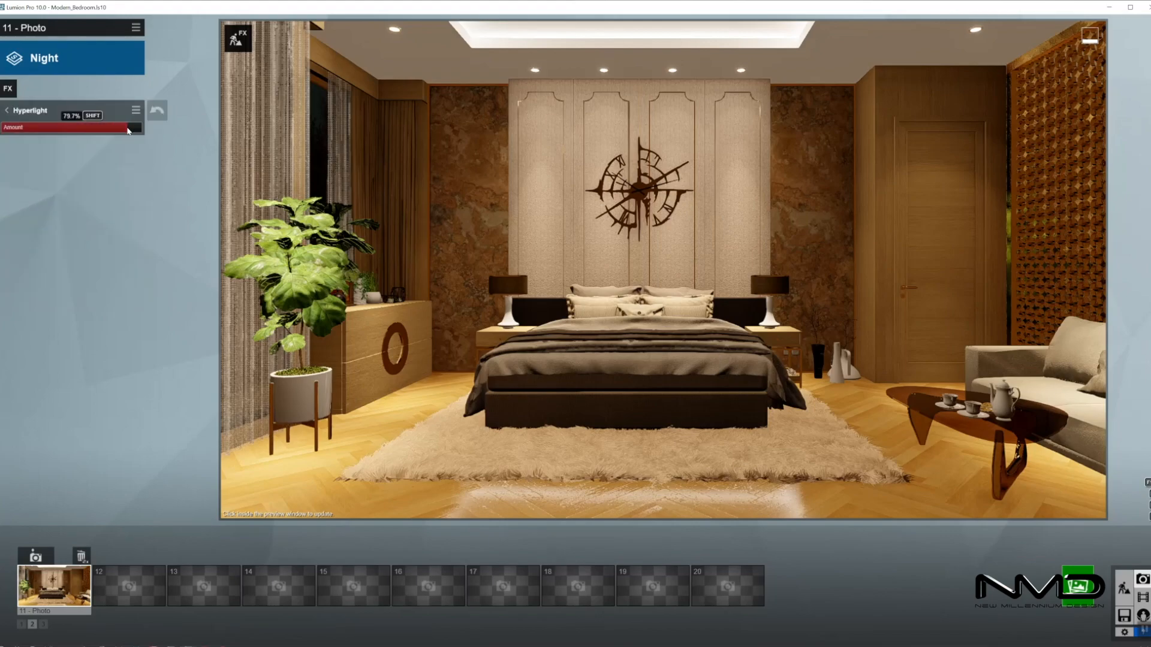
{"action": "left_click", "coordinate": [7, 110]}
Enable Sky Light in planar and projected reflections, with brightness 0.1 and Ultra render quality.
{"action": "left_click", "coordinate": [78, 220]}
{"action": "left_click", "coordinate": [129, 156]}
{"action": "left_click", "coordinate": [129, 174]}
{"action": "mouse_move", "coordinate": [22, 142]}
{"action": "left_mouse_down"}
{"action": "mouse_move", "coordinate": [9, 140]}
{"action": "mouse_move", "coordinate": [27, 129]}
{"action": "mouse_move", "coordinate": [15, 128]}
{"action": "left_mouse_up"}
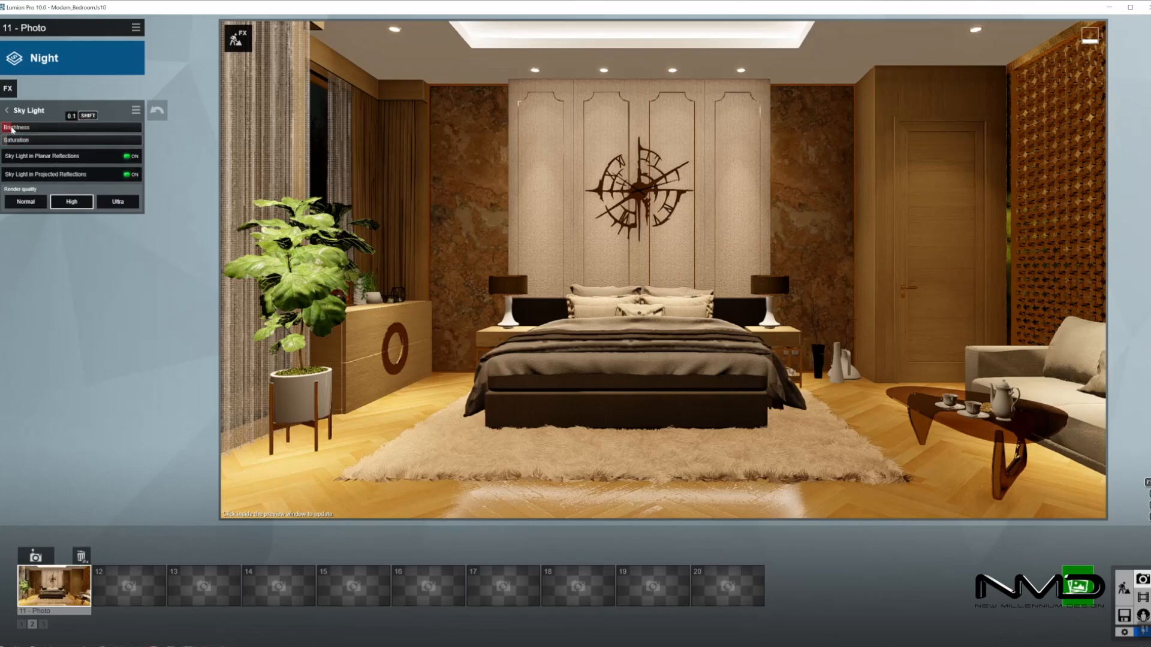
{"action": "left_click", "coordinate": [118, 202]}
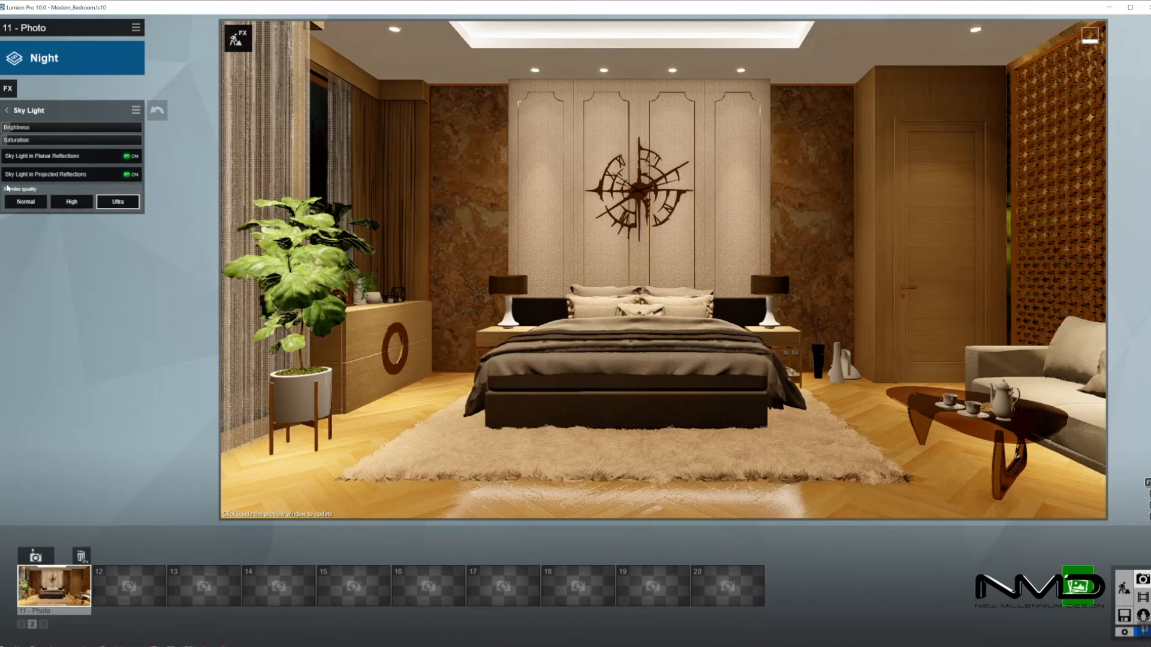
{"action": "left_click", "coordinate": [7, 110]}
Set the Shadow effect to Ultra sharp with soft shadows turned off, and refresh the photo preview.
{"action": "left_click", "coordinate": [60, 270]}
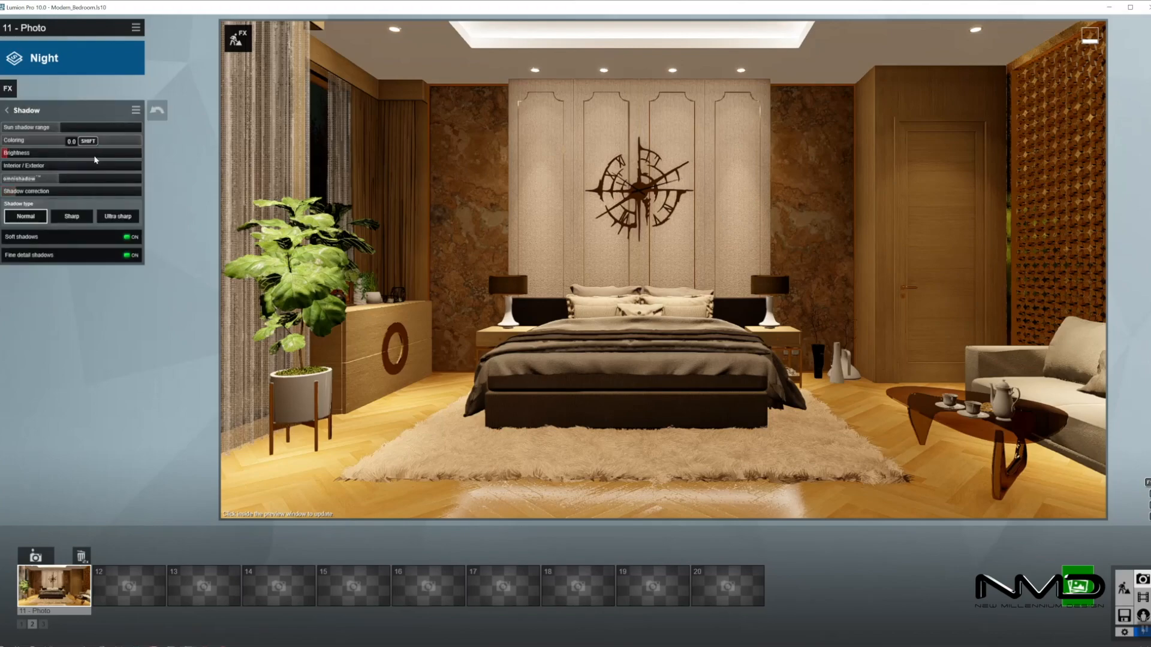
{"action": "left_click", "coordinate": [120, 237]}
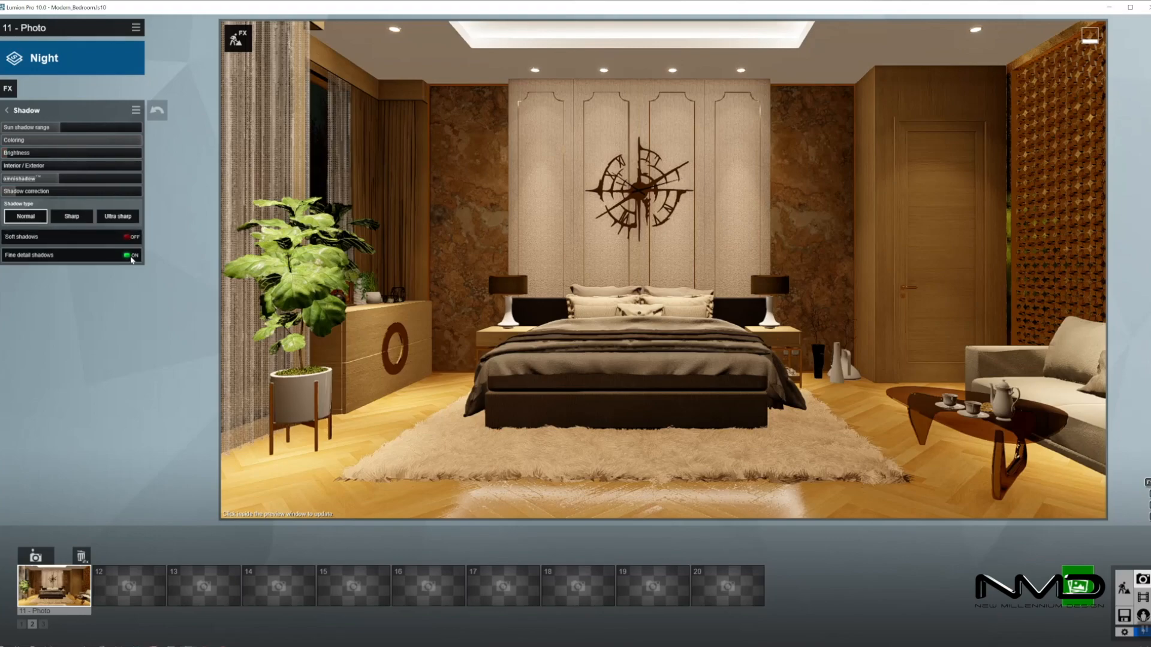
{"action": "left_click", "coordinate": [117, 216]}
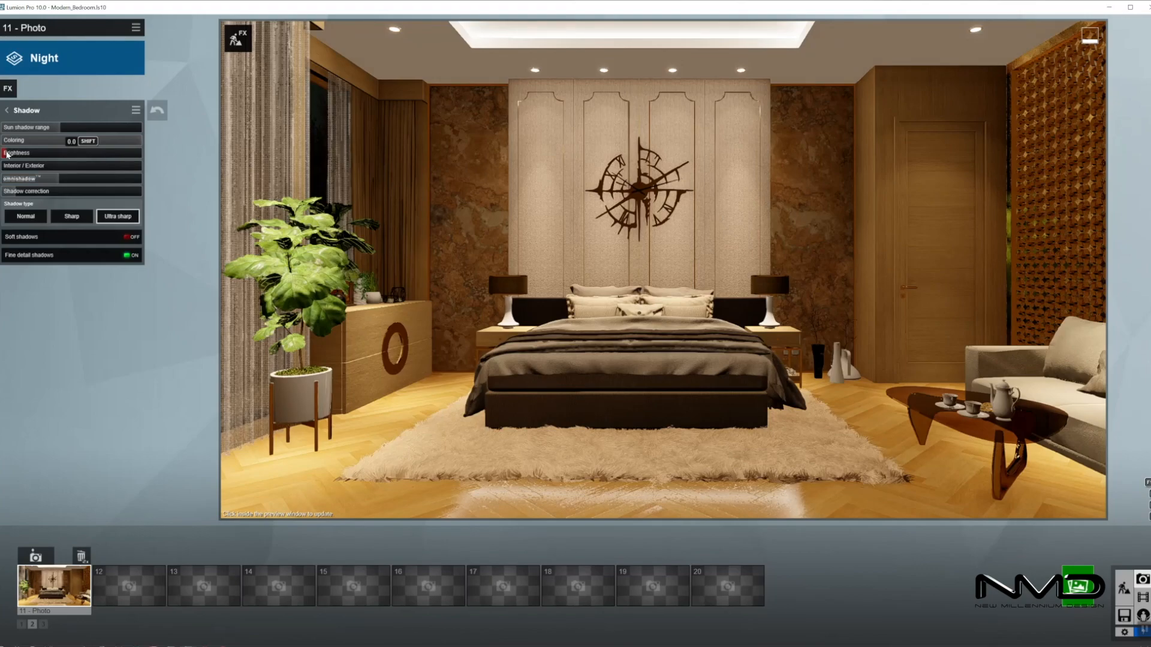
{"action": "left_click", "coordinate": [8, 111]}
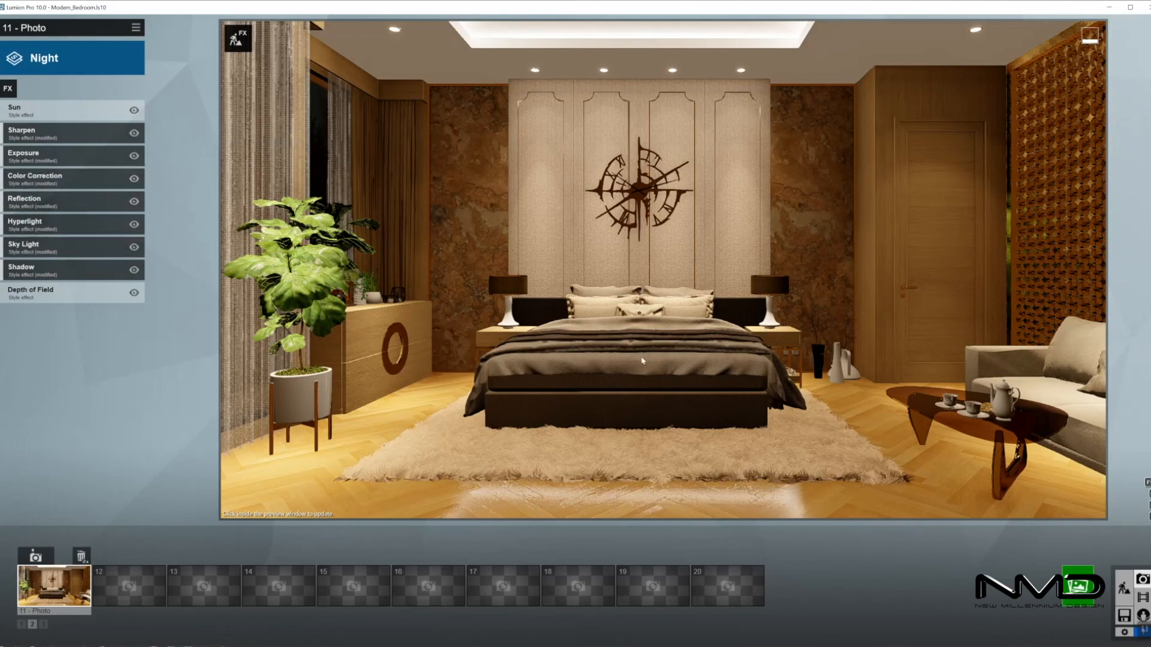
{"action": "left_click", "coordinate": [556, 406]}
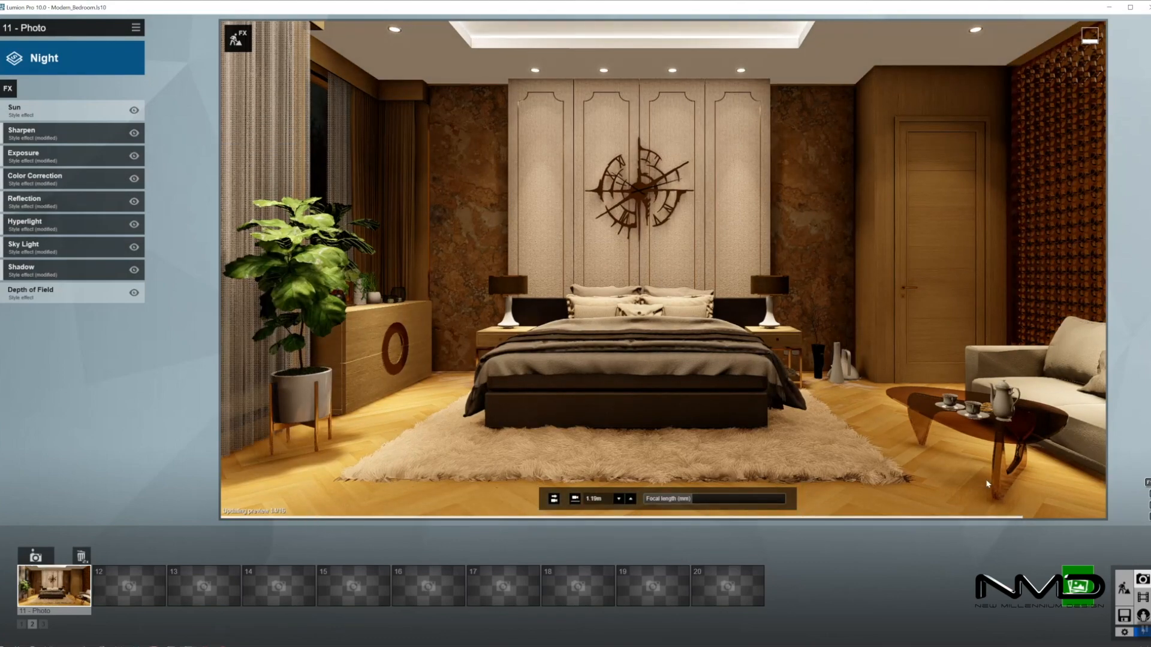
Inspect the bed, rug and floor up close in build mode, and return to photo 11's saved view.
{"action": "left_click", "coordinate": [1124, 589]}
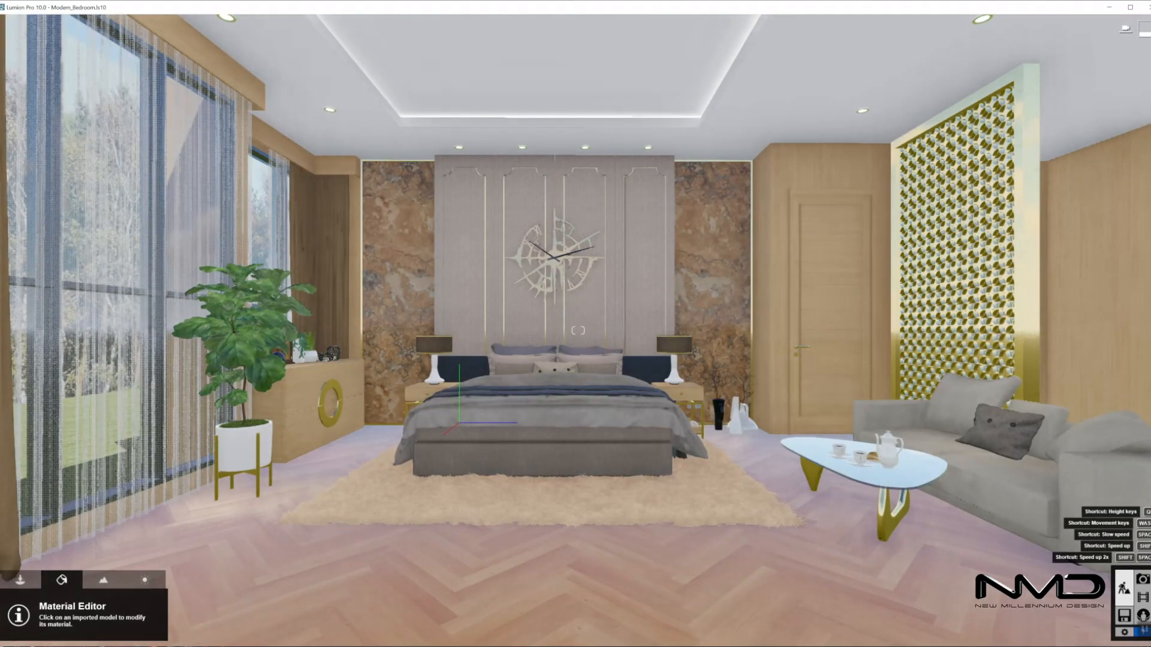
{"action": "right_click_drag", "start_coordinate": [578, 330], "coordinate": [565, 394]}
{"action": "key", "text": "w"}
{"action": "key", "text": "s"}
{"action": "key", "text": "s"}
{"action": "key", "text": "w"}
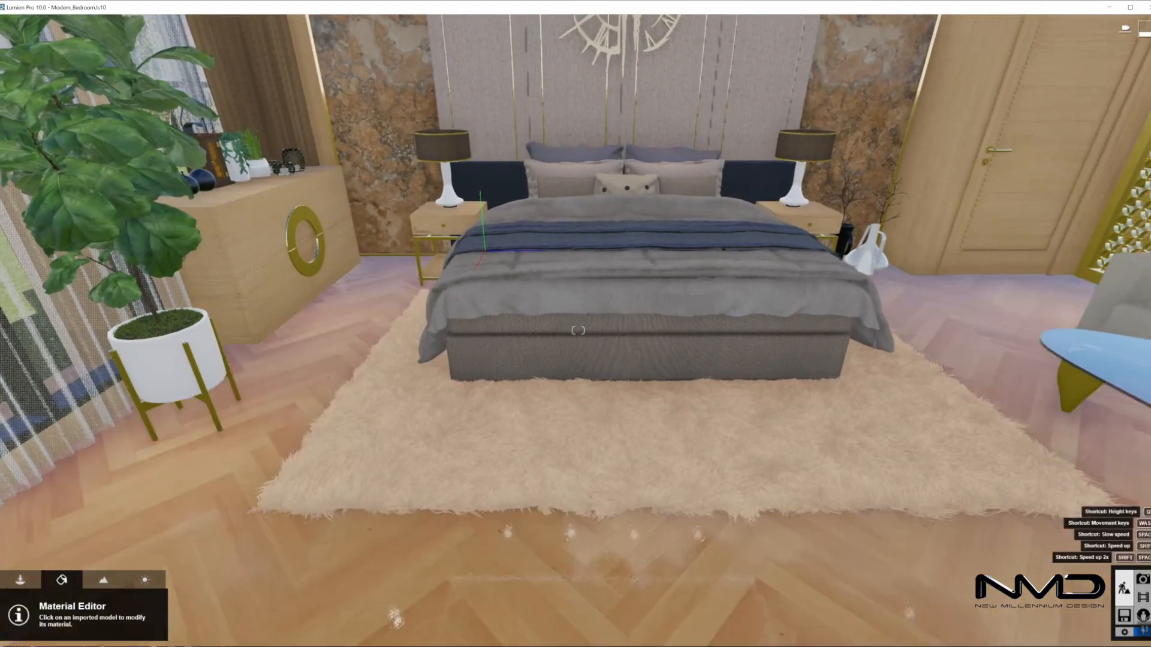
{"action": "right_click_drag", "start_coordinate": [578, 330], "coordinate": [623, 390]}
{"action": "right_click_drag", "start_coordinate": [992, 618], "coordinate": [966, 622]}
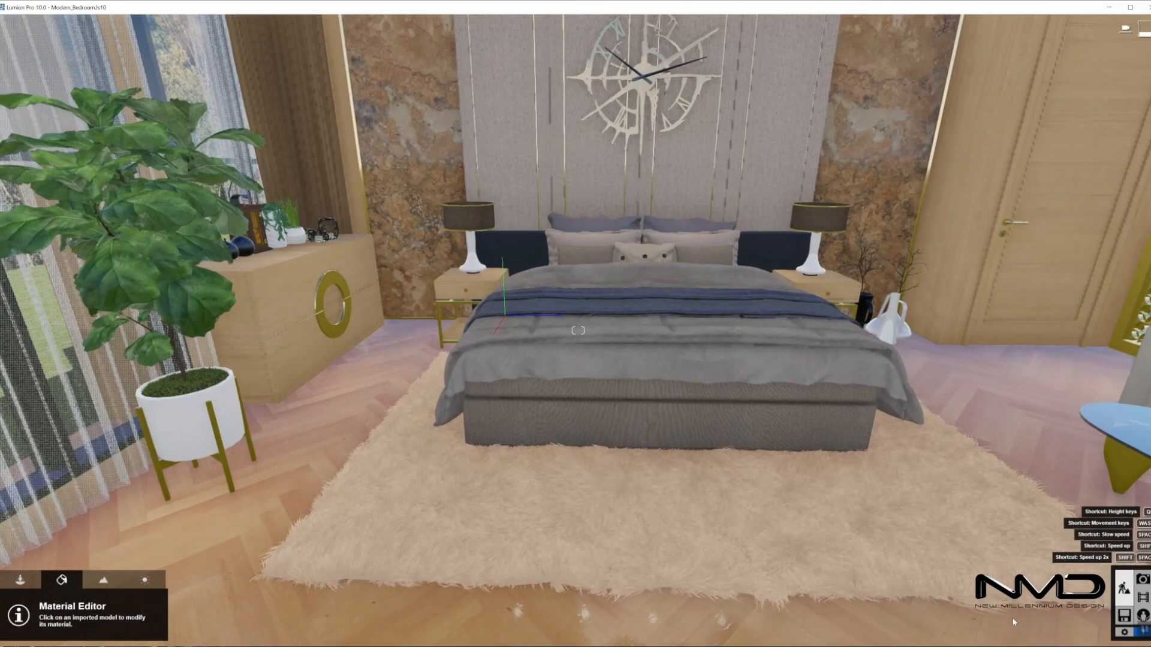
{"action": "left_click", "coordinate": [1142, 579]}
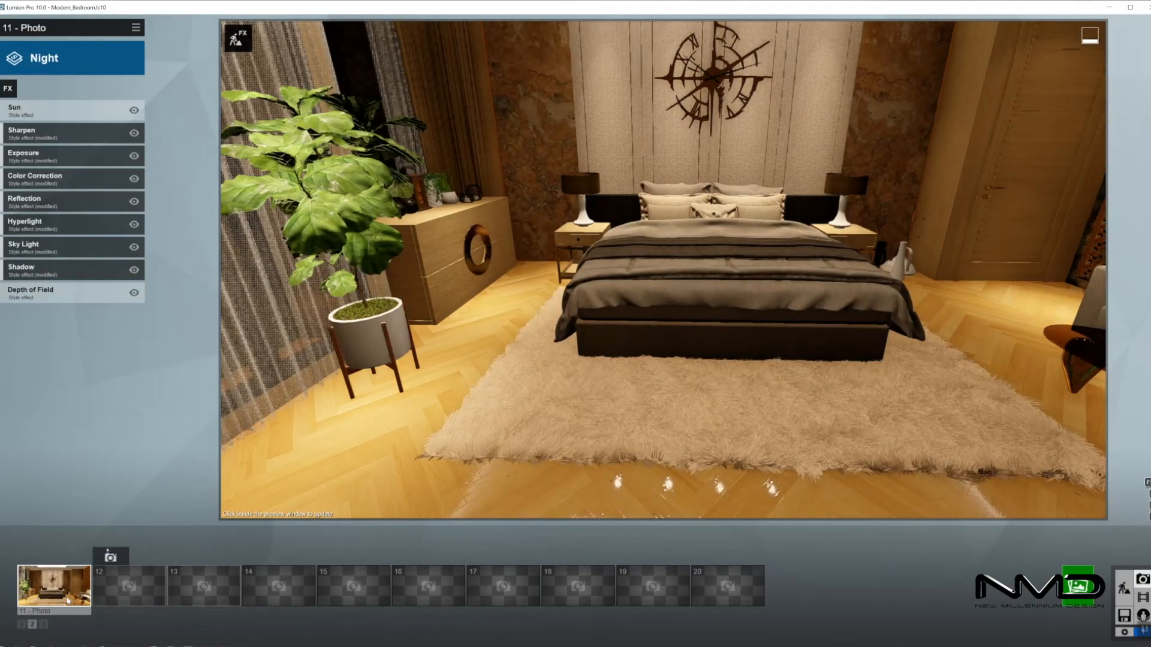
{"action": "left_click", "coordinate": [66, 590]}
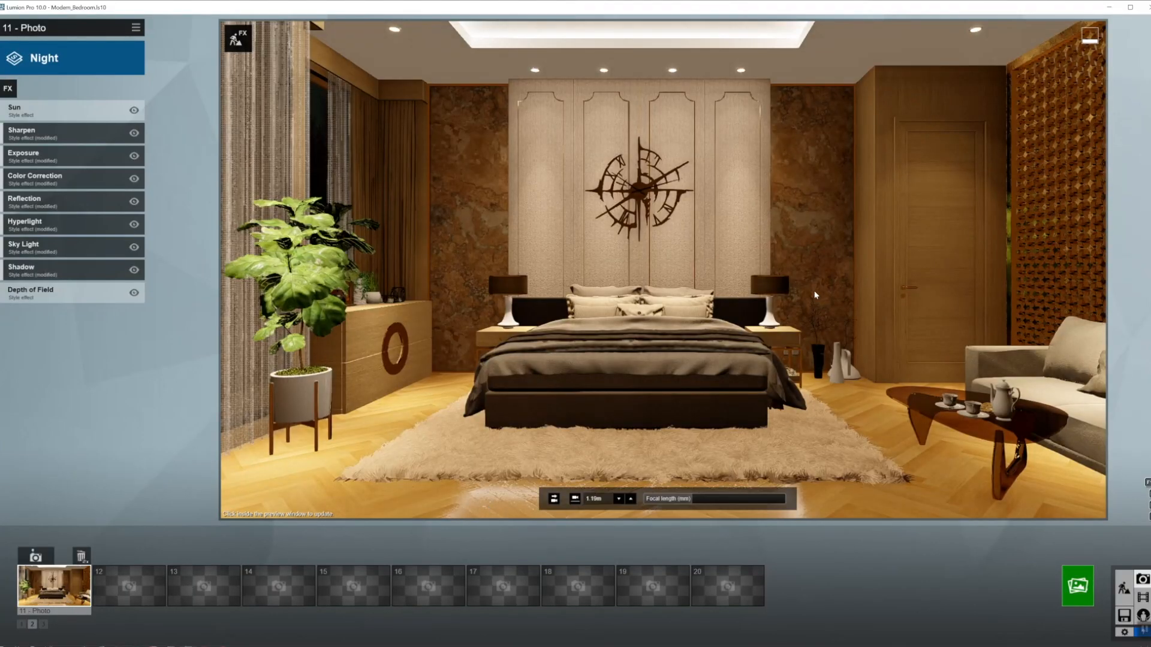
{"action": "left_click", "coordinate": [818, 295]}
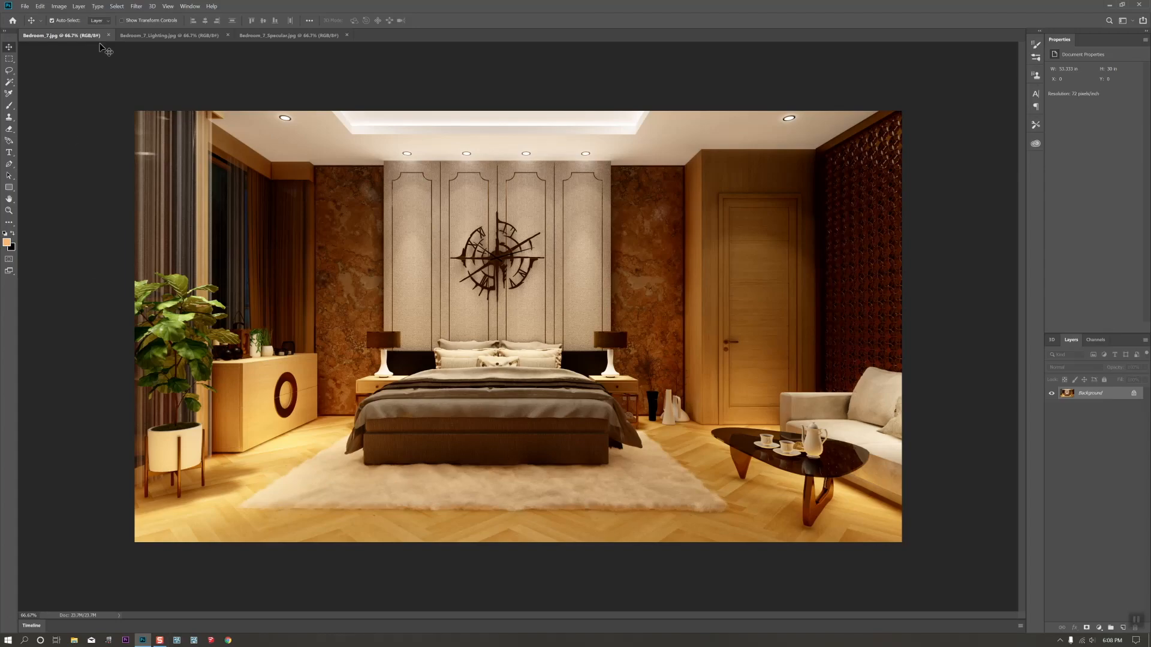
In Photoshop, copy the Bedroom_7_Specular.jpg image onto Bedroom_7.jpg as a new layer aligned with the render.
{"action": "left_click", "coordinate": [144, 36]}
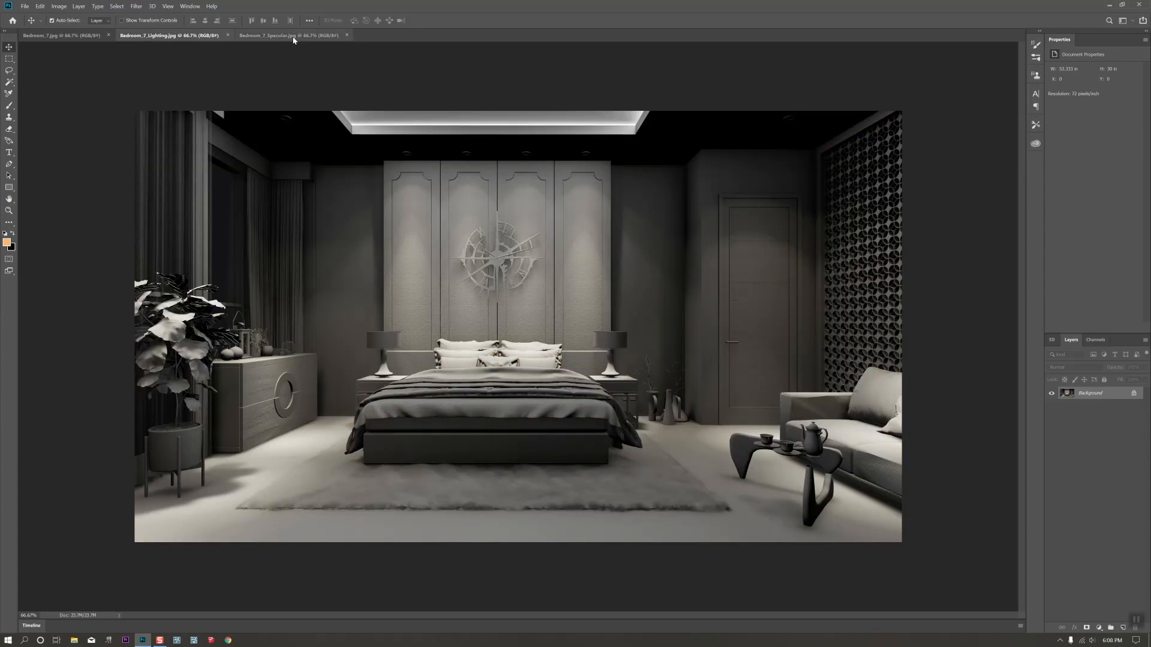
{"action": "left_click", "coordinate": [291, 36]}
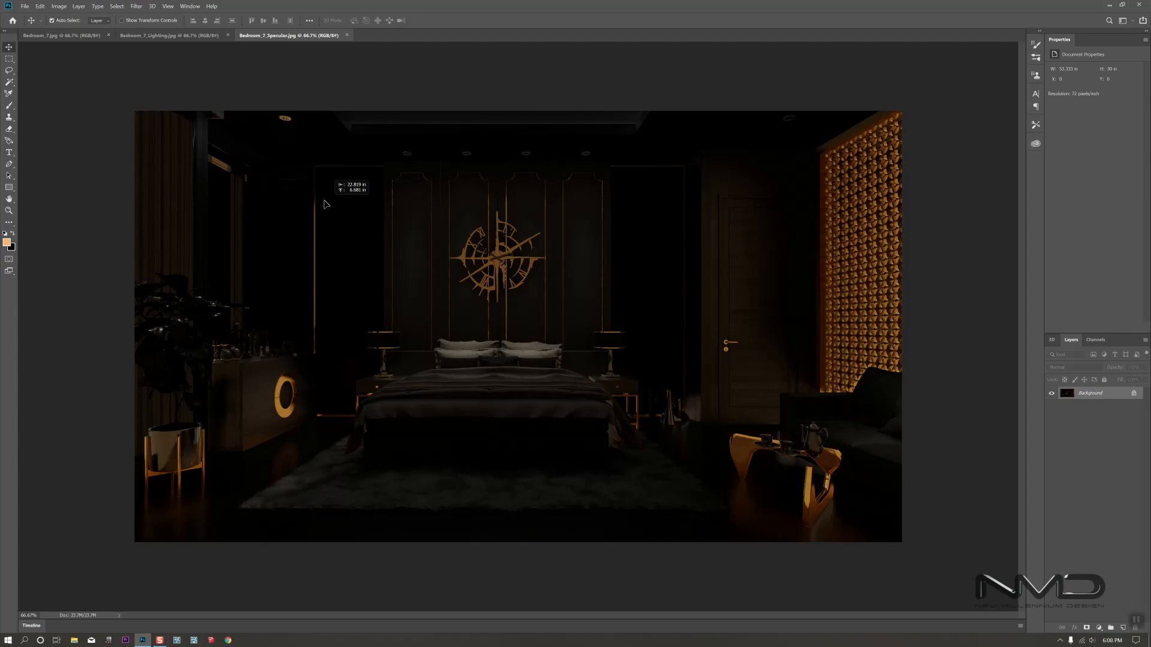
{"action": "left_click", "coordinate": [87, 37]}
{"action": "left_click_drag", "start_coordinate": [108, 71], "coordinate": [538, 297]}
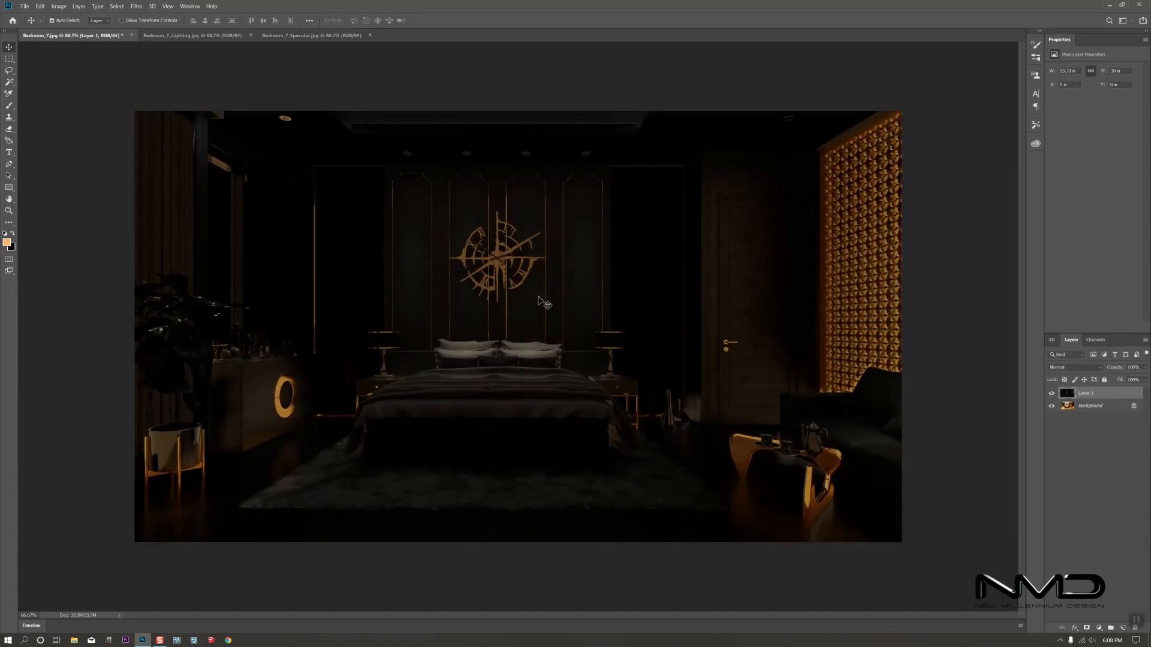
Set the specular layer's blend mode to Screen and compare the image with the layer hidden and shown.
{"action": "left_click", "coordinate": [1071, 368]}
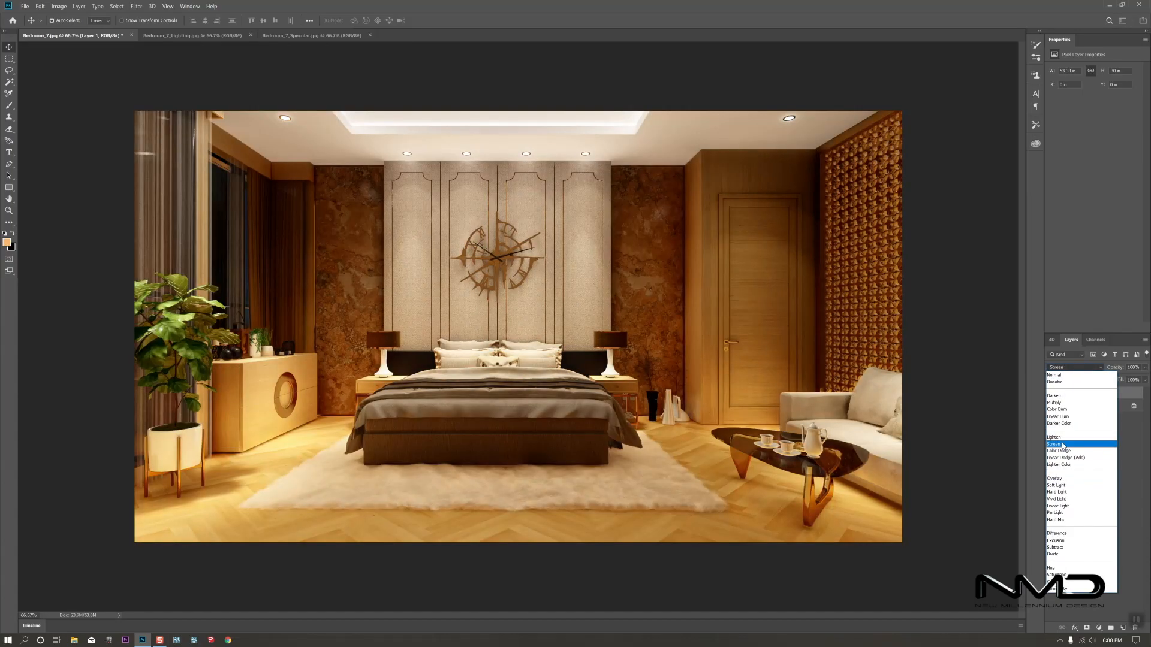
{"action": "left_click", "coordinate": [1062, 445]}
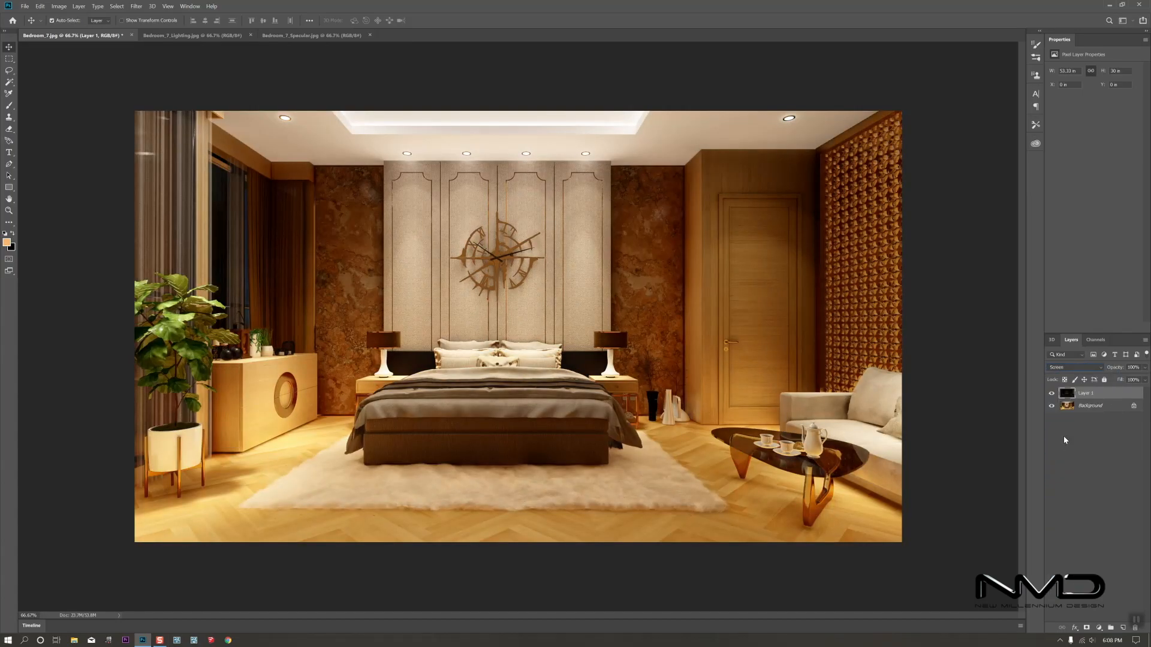
{"action": "left_click", "coordinate": [1053, 394]}
{"action": "left_click", "coordinate": [1052, 394]}
{"action": "left_click", "coordinate": [1052, 394]}
{"action": "left_click", "coordinate": [1052, 394]}
Merge the specular layer with the background using Merge Visible.
{"action": "left_click", "coordinate": [1090, 408]}
{"action": "right_click", "coordinate": [1090, 407]}
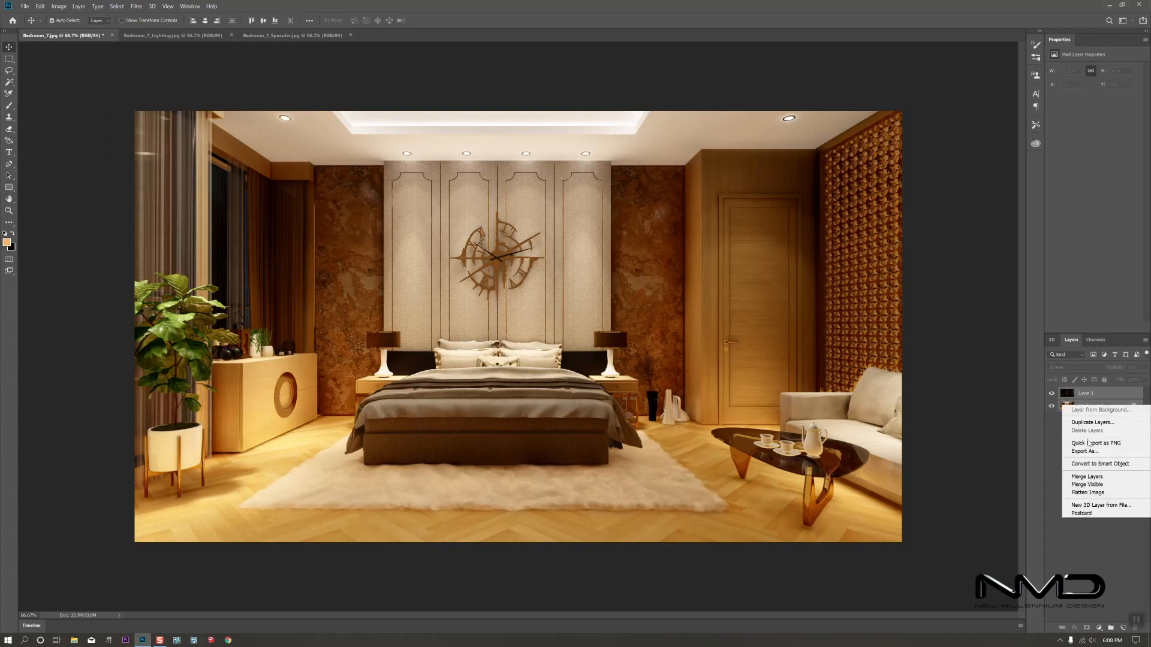
{"action": "left_click", "coordinate": [1087, 485]}
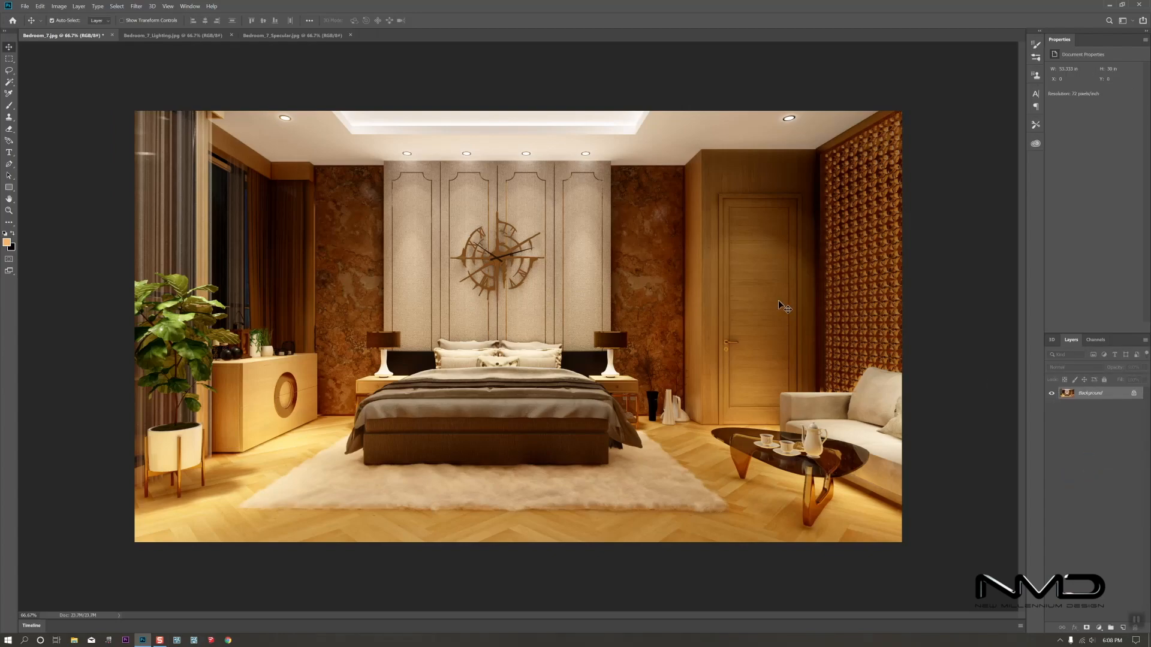
Copy Bedroom_7_Lighting.jpg onto Bedroom_7.jpg as a Soft Light layer at low opacity, and compare with the layer hidden and shown.
{"action": "left_click", "coordinate": [174, 35]}
{"action": "left_click_drag", "start_coordinate": [505, 232], "coordinate": [591, 322]}
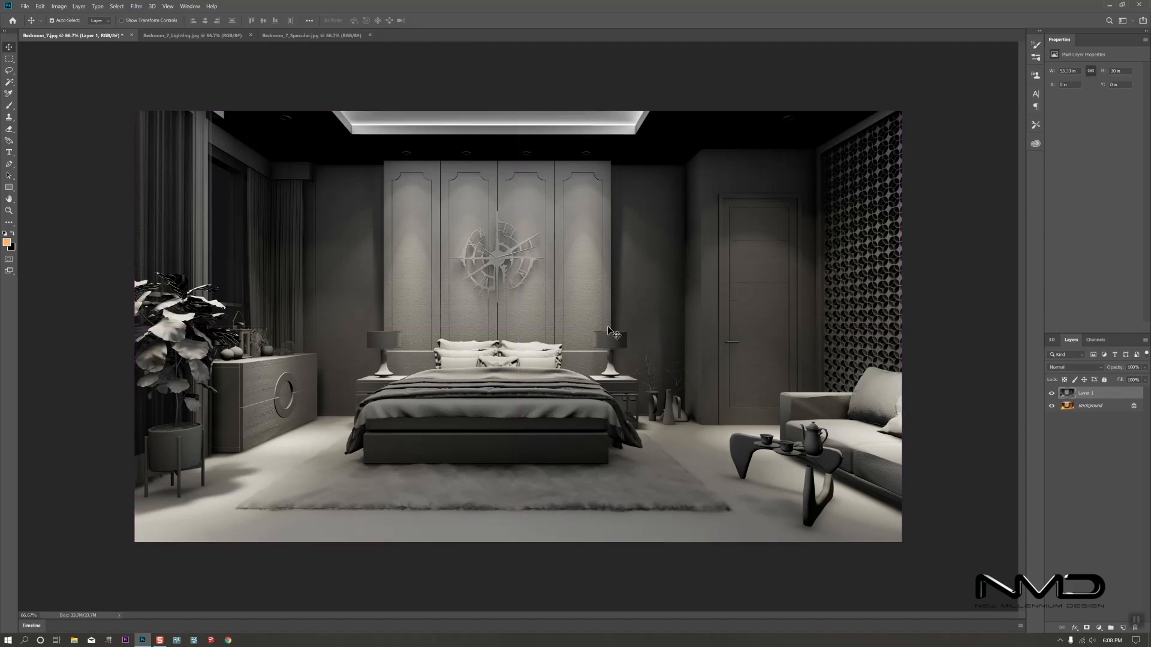
{"action": "left_click", "coordinate": [1048, 367]}
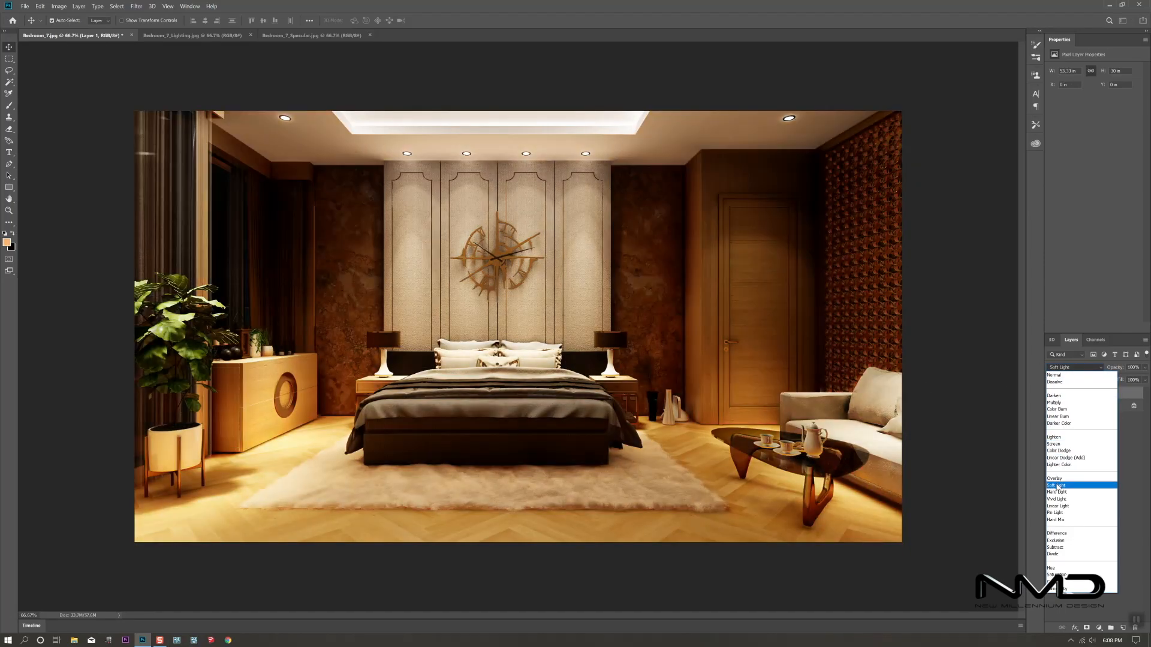
{"action": "left_click", "coordinate": [1057, 486]}
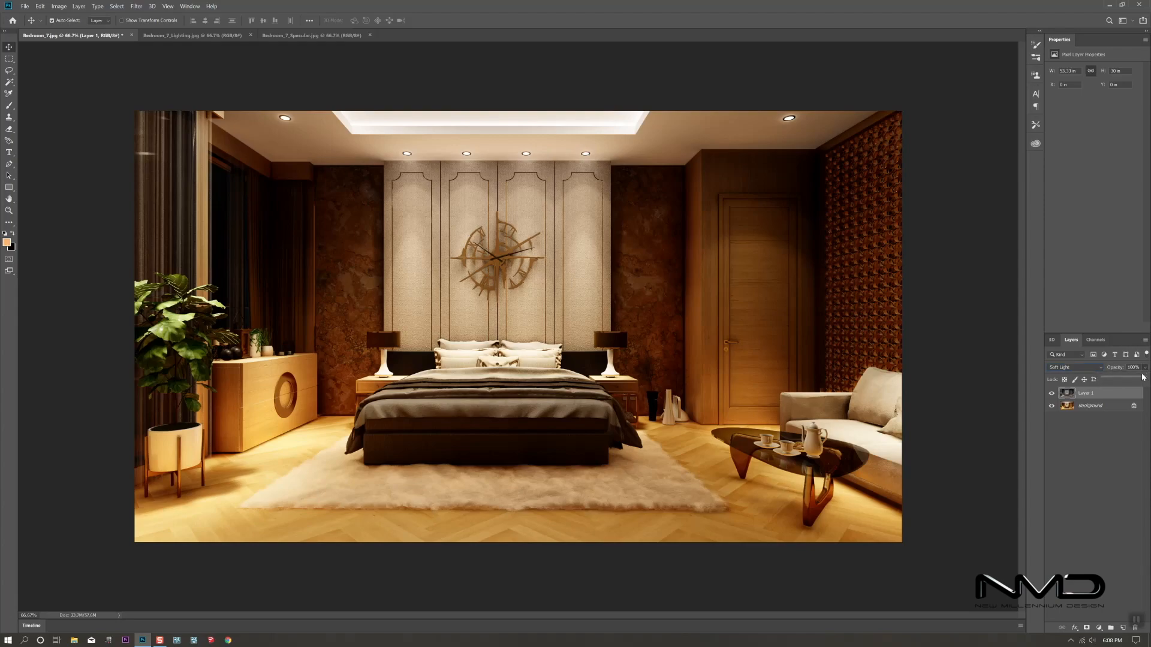
{"action": "mouse_move", "coordinate": [1143, 380]}
{"action": "left_mouse_down"}
{"action": "mouse_move", "coordinate": [1100, 377]}
{"action": "mouse_move", "coordinate": [1123, 379]}
{"action": "left_mouse_up"}
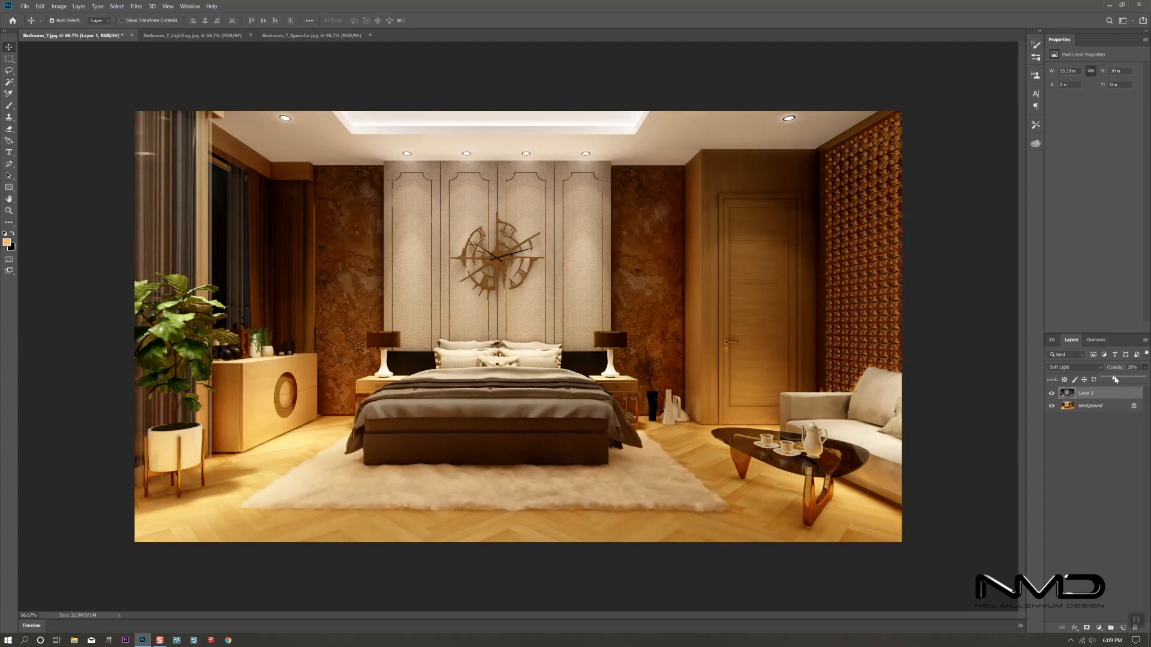
{"action": "left_click", "coordinate": [1051, 396]}
{"action": "left_click", "coordinate": [1050, 396]}
Merge the lighting layer with the background and duplicate the merged background as a new layer.
{"action": "left_click", "coordinate": [1094, 408], "text": "shift"}
{"action": "right_click", "coordinate": [1094, 408]}
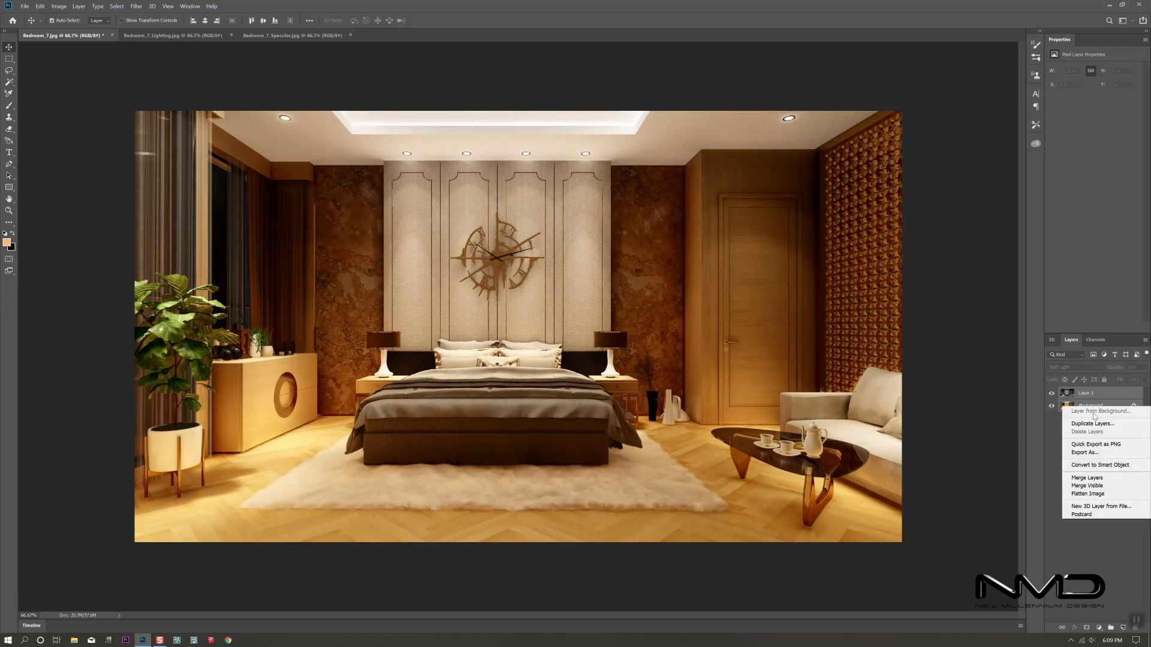
{"action": "left_click", "coordinate": [1086, 479]}
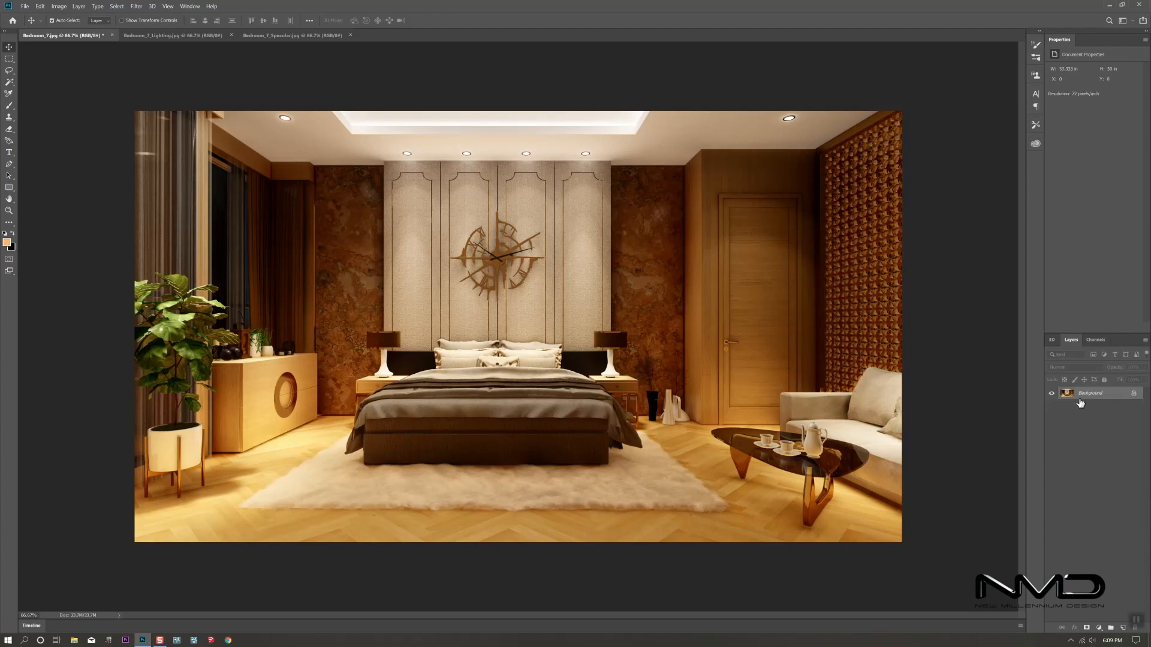
{"action": "left_click_drag", "start_coordinate": [1100, 393], "coordinate": [1123, 628]}
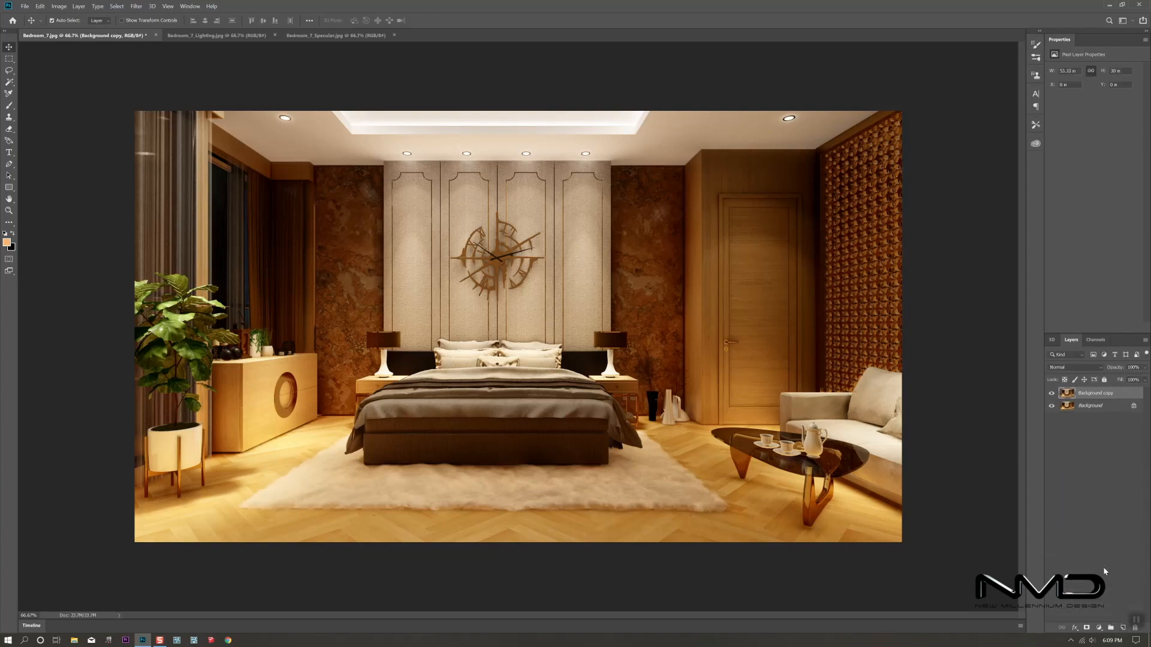
Open the Camera Raw Filter on the duplicated layer and apply the Modern 06 profile.
{"action": "left_click", "coordinate": [136, 6]}
{"action": "left_click", "coordinate": [151, 55]}
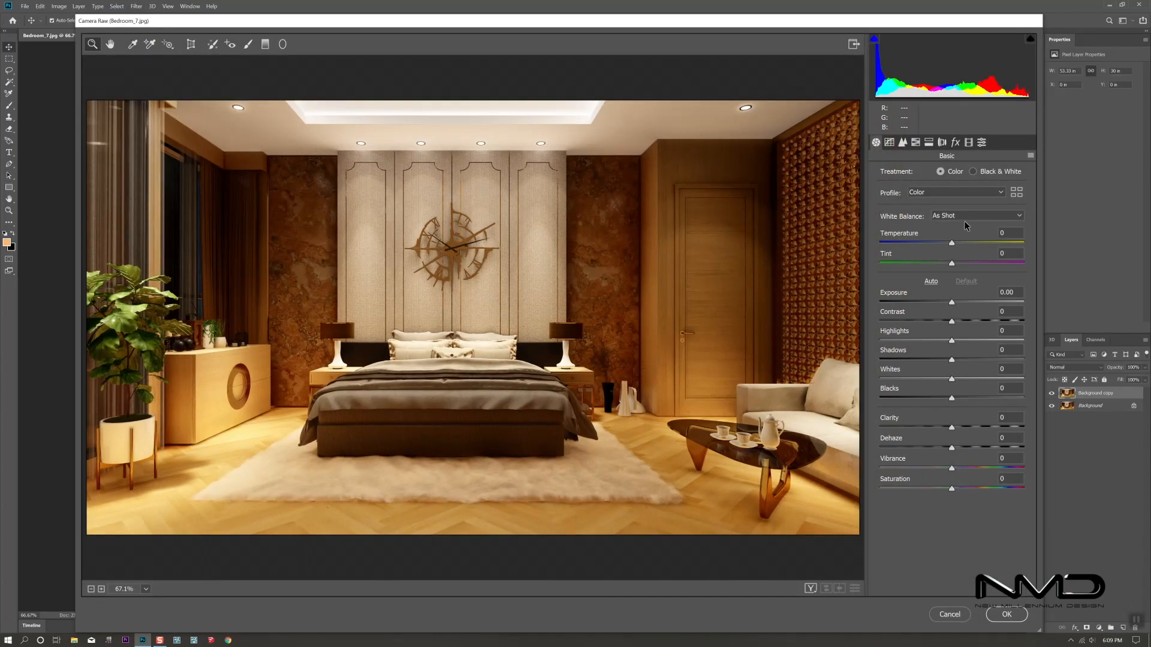
{"action": "left_click", "coordinate": [1016, 192]}
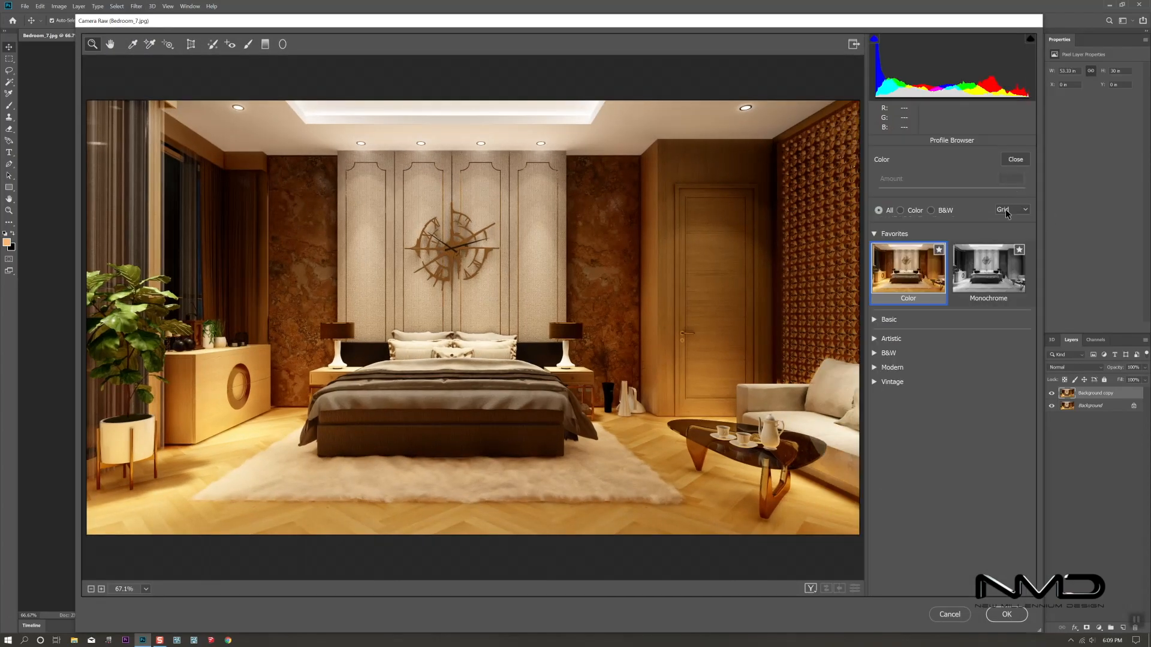
{"action": "left_click", "coordinate": [875, 367]}
{"action": "scroll", "coordinate": [989, 420], "scroll_direction": "down", "scroll_amount": 4}
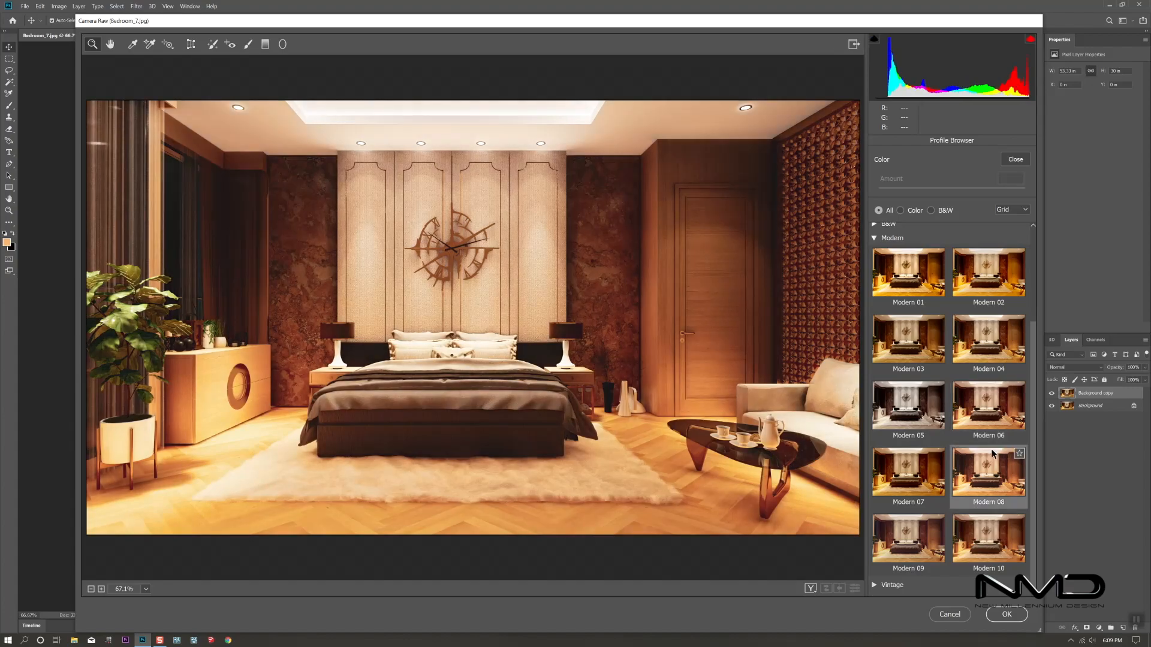
{"action": "left_click", "coordinate": [1000, 426]}
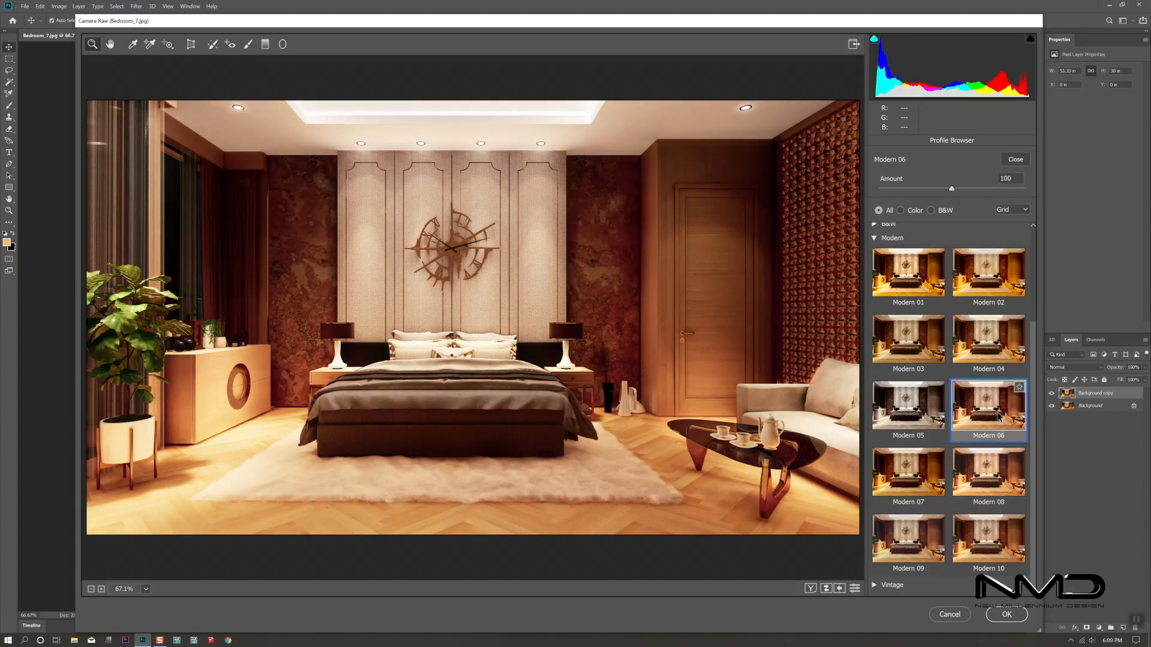
{"action": "left_click", "coordinate": [1014, 159]}
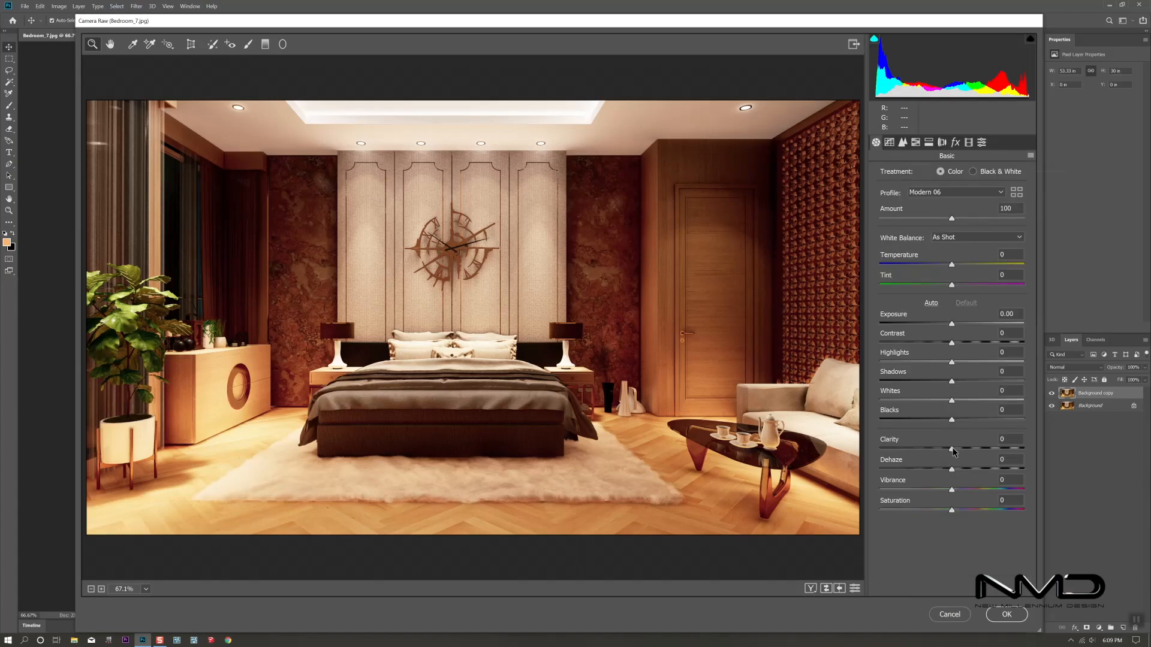
Set Clarity to +34, Dehaze to +16, Vibrance to +56 and Saturation to -16 in Camera Raw.
{"action": "mouse_move", "coordinate": [953, 450]}
{"action": "left_mouse_down"}
{"action": "mouse_move", "coordinate": [978, 451]}
{"action": "mouse_move", "coordinate": [962, 467]}
{"action": "left_mouse_up"}
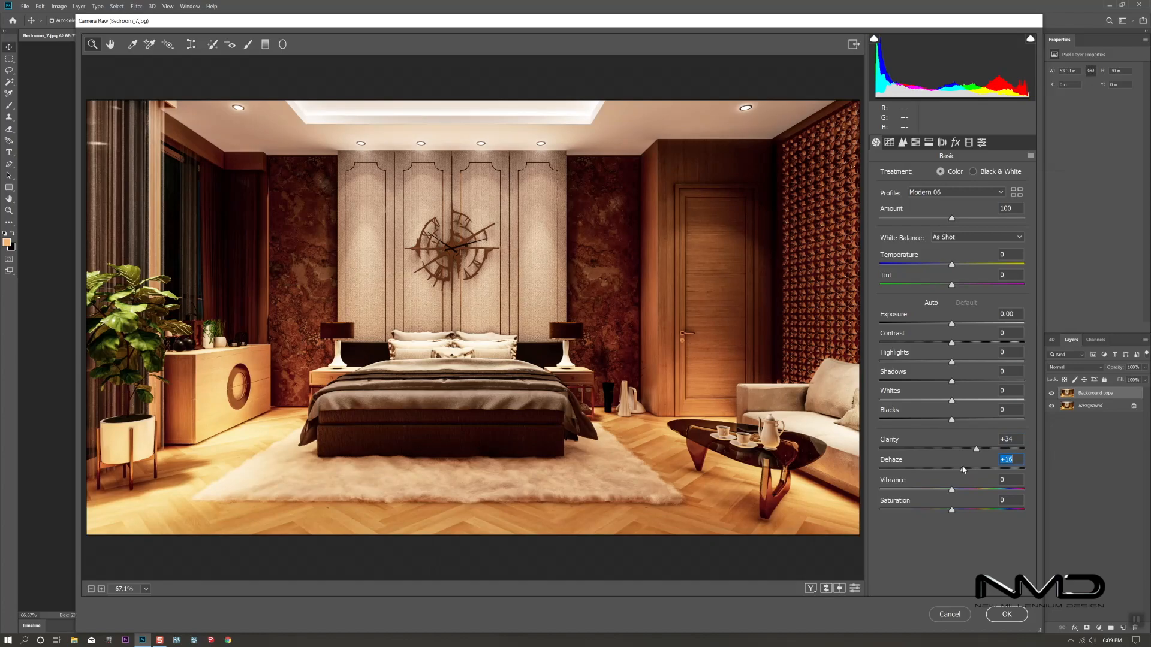
{"action": "left_click", "coordinate": [952, 510]}
{"action": "left_click_drag", "start_coordinate": [953, 511], "coordinate": [992, 497]}
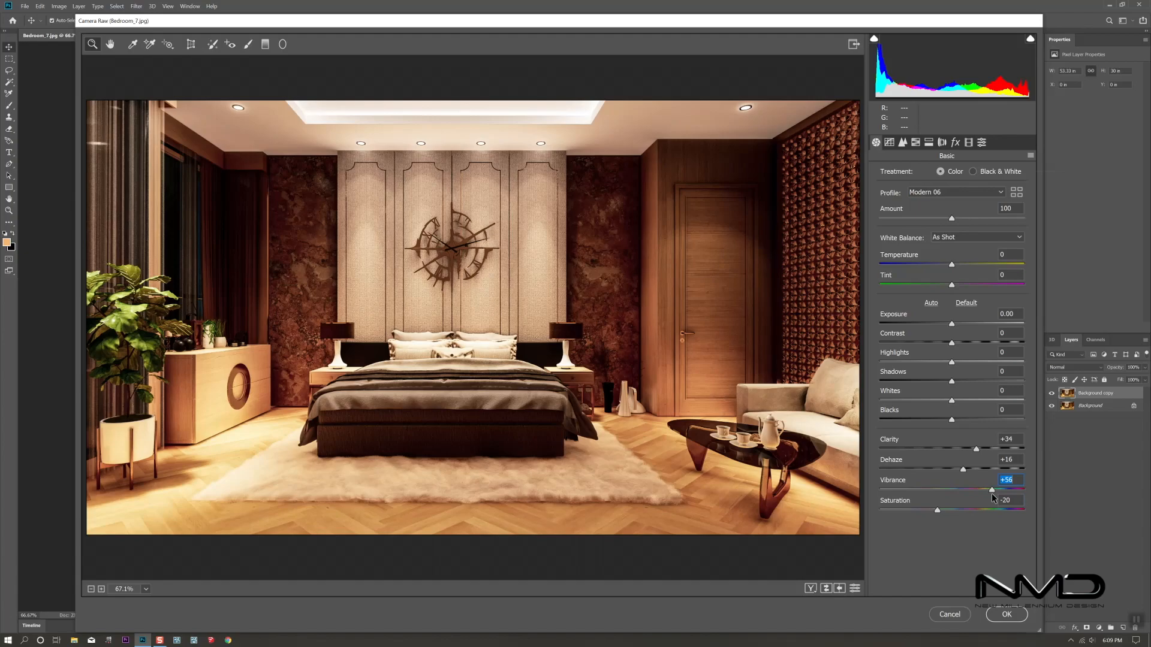
{"action": "left_click_drag", "start_coordinate": [937, 511], "coordinate": [941, 513]}
Adjust the tonal range with Blacks at -14, Whites at -87, Highlights at +63 and Shadows at +64.
{"action": "left_click", "coordinate": [952, 420]}
{"action": "left_click_drag", "start_coordinate": [952, 421], "coordinate": [942, 421]}
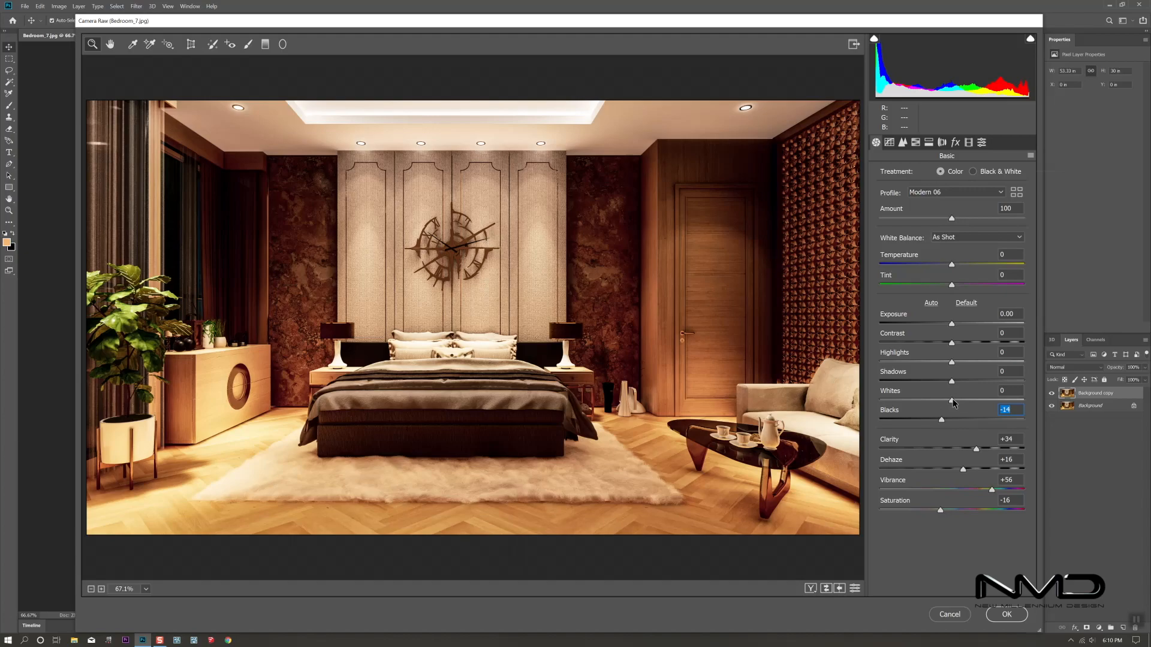
{"action": "left_click", "coordinate": [952, 401]}
{"action": "left_click_drag", "start_coordinate": [952, 401], "coordinate": [900, 401]}
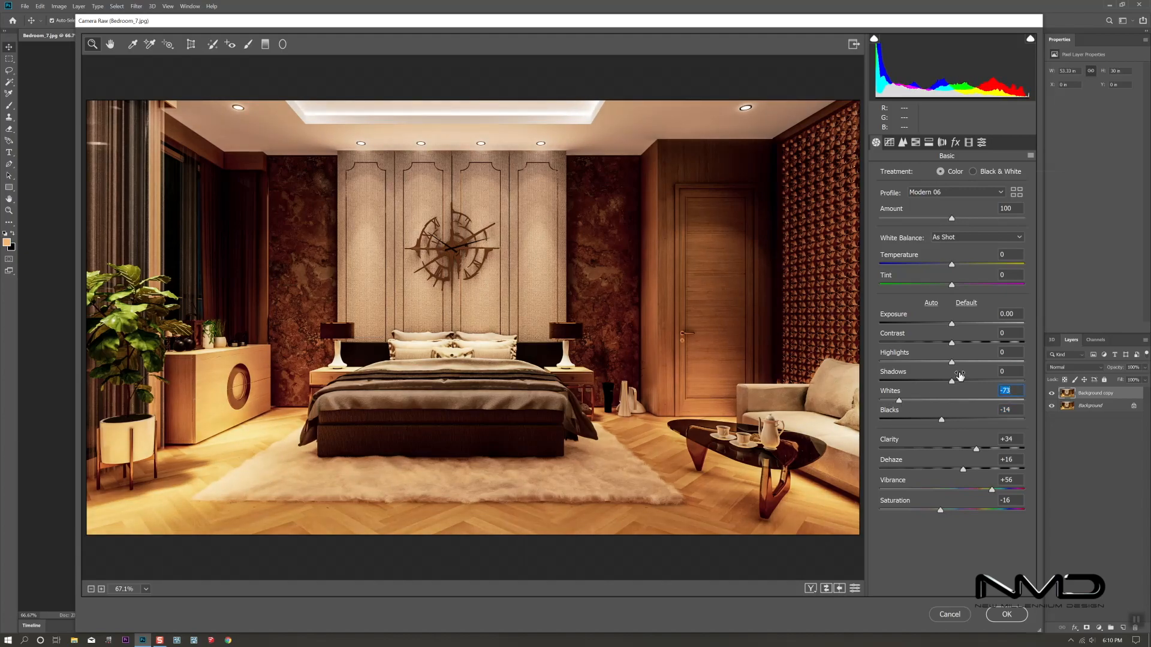
{"action": "left_click_drag", "start_coordinate": [952, 363], "coordinate": [988, 367]}
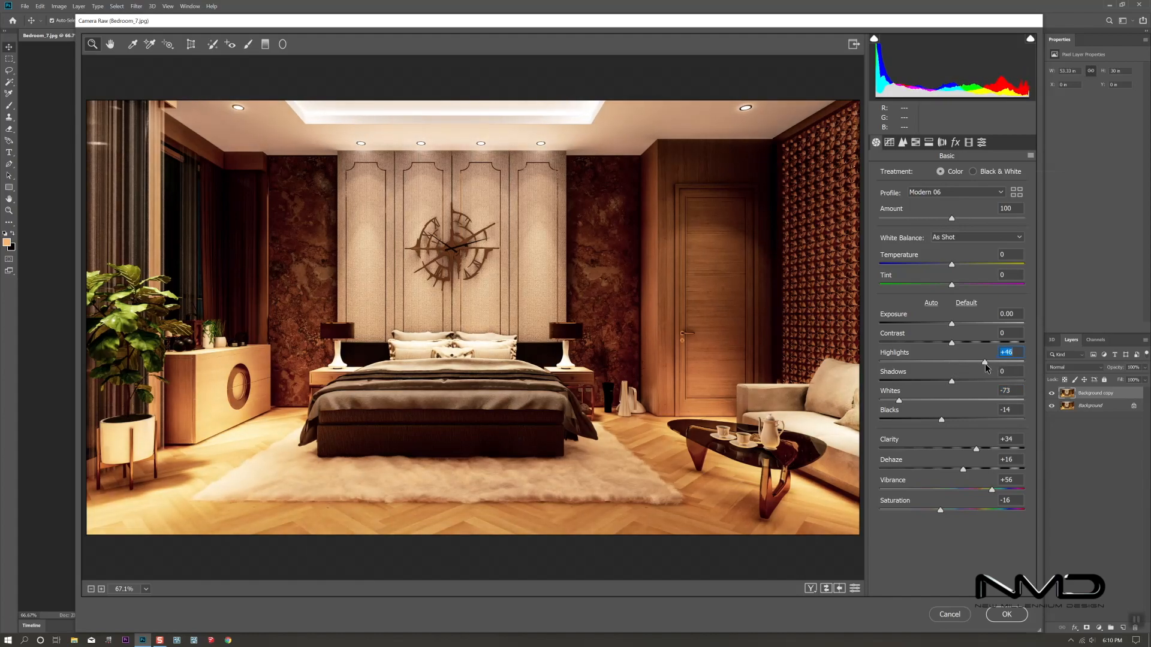
{"action": "mouse_move", "coordinate": [898, 404]}
{"action": "left_mouse_down"}
{"action": "mouse_move", "coordinate": [931, 403]}
{"action": "mouse_move", "coordinate": [869, 401]}
{"action": "mouse_move", "coordinate": [891, 405]}
{"action": "left_mouse_up"}
{"action": "left_click", "coordinate": [987, 362]}
{"action": "left_click_drag", "start_coordinate": [989, 367], "coordinate": [999, 369]}
{"action": "left_click_drag", "start_coordinate": [952, 381], "coordinate": [998, 387]}
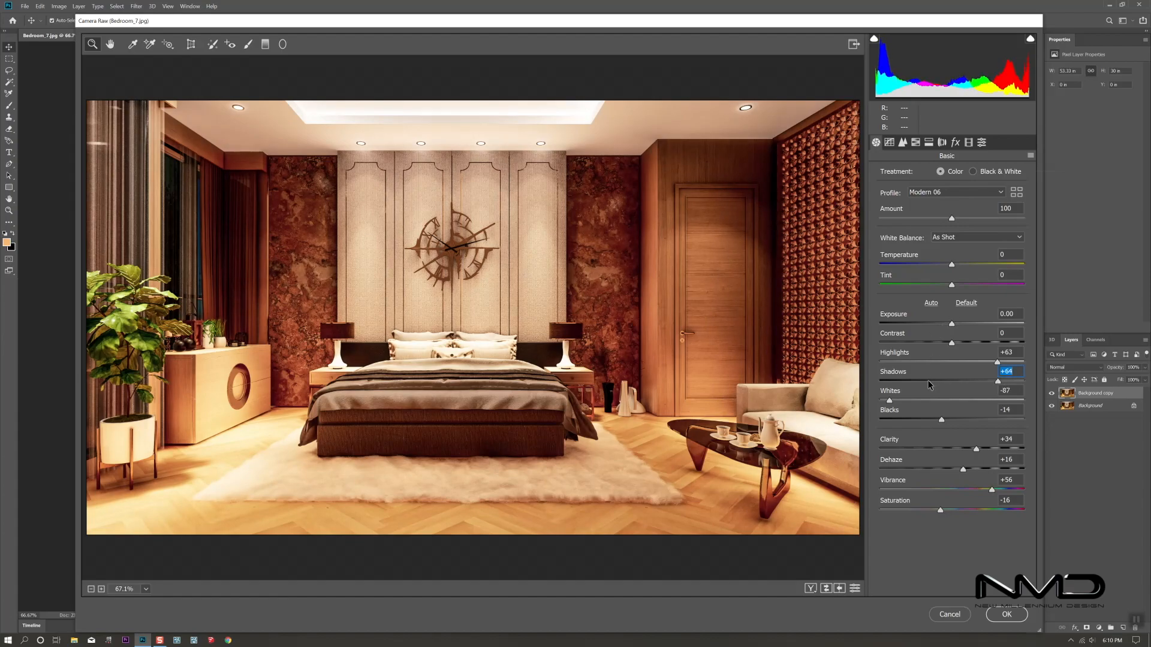
Set Contrast to +11, Exposure to +0.15 and the white balance Temperature to -7.
{"action": "mouse_move", "coordinate": [952, 343]}
{"action": "left_mouse_down"}
{"action": "mouse_move", "coordinate": [972, 344]}
{"action": "mouse_move", "coordinate": [959, 345]}
{"action": "left_mouse_up"}
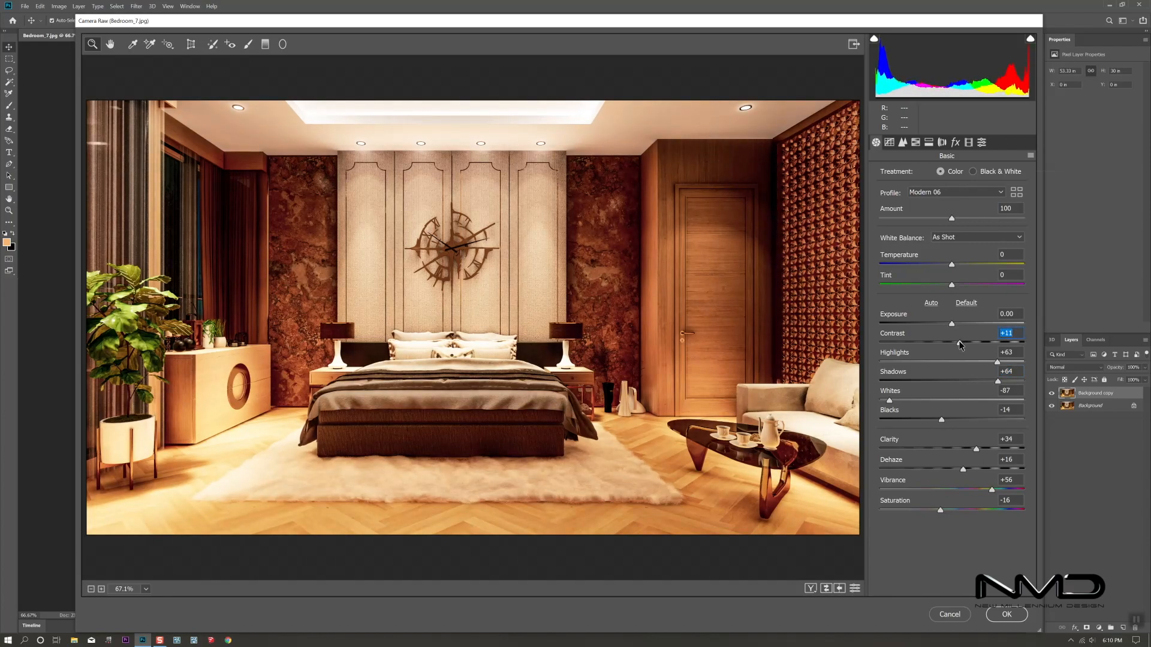
{"action": "left_click", "coordinate": [952, 325]}
{"action": "left_click_drag", "start_coordinate": [953, 325], "coordinate": [955, 327]}
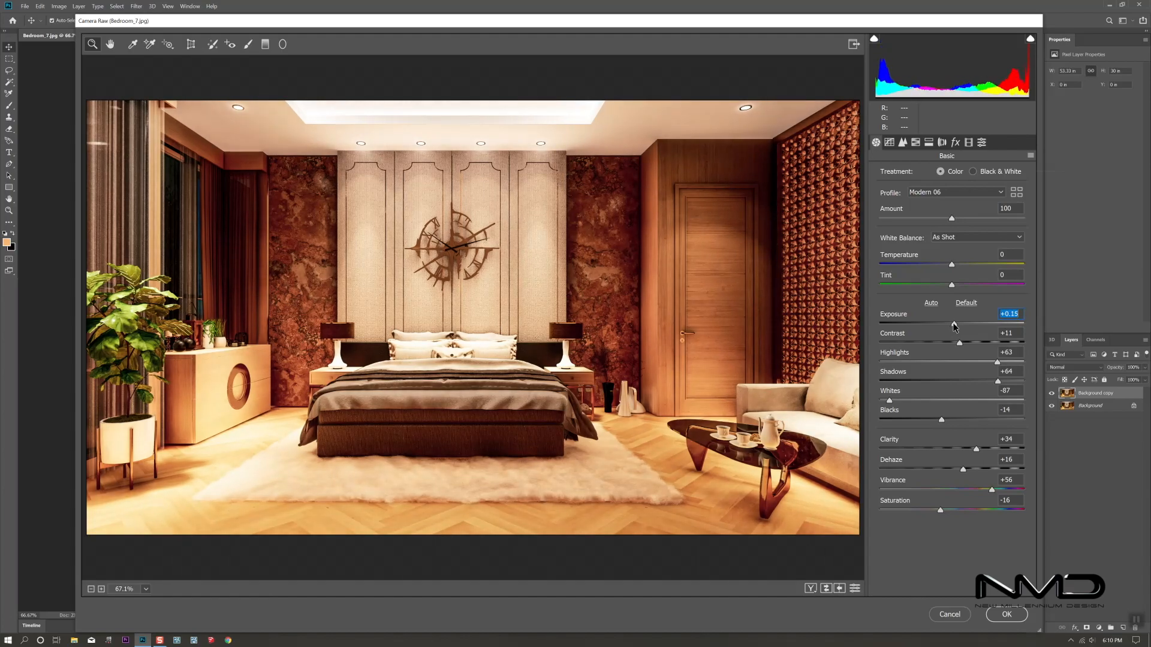
{"action": "left_click_drag", "start_coordinate": [951, 265], "coordinate": [946, 264]}
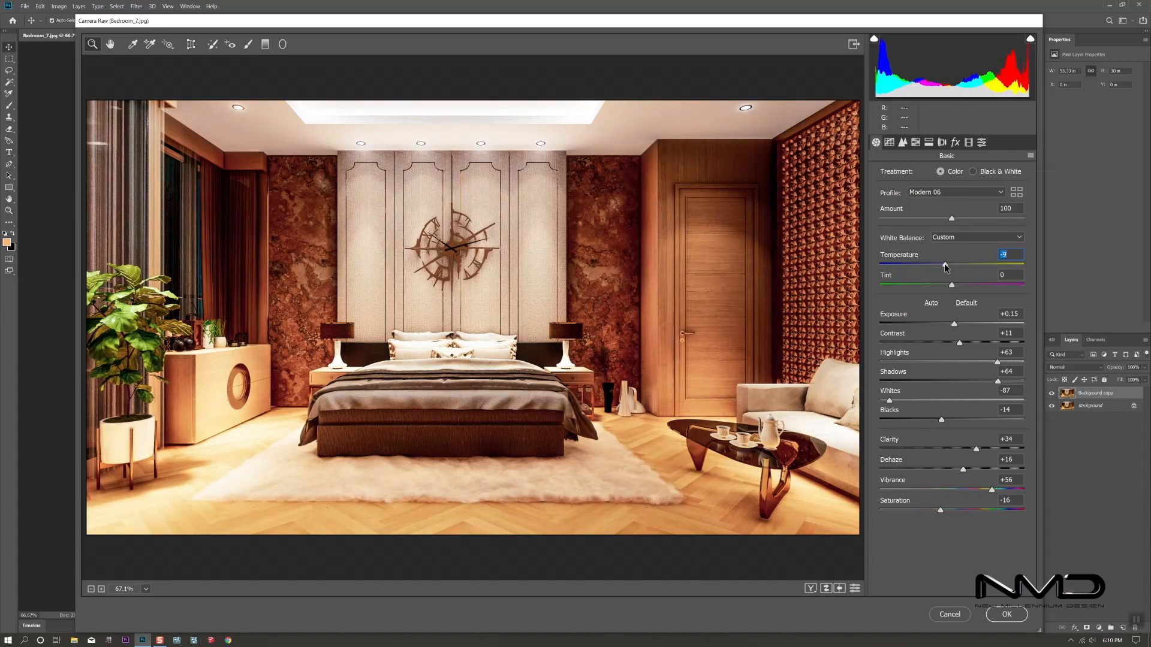
{"action": "left_click_drag", "start_coordinate": [945, 265], "coordinate": [947, 265]}
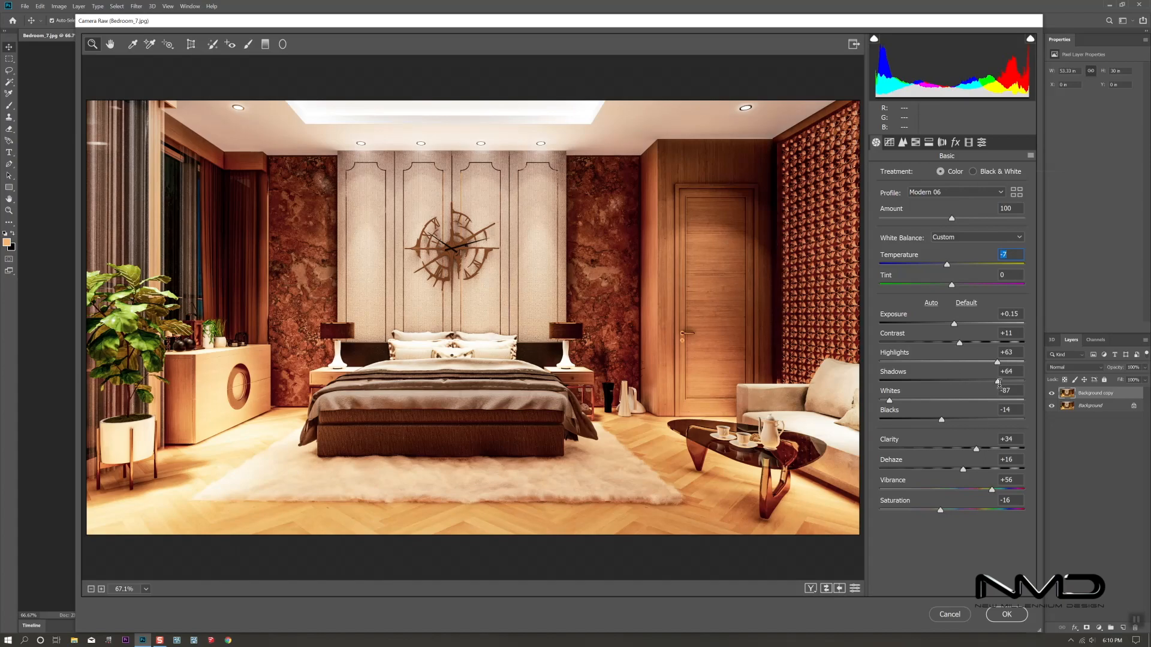
Fine-tune Shadows to +71, Blacks to -24, Temperature to -17, Exposure to -0.20 and Saturation to -7, and apply the Camera Raw Filter.
{"action": "left_click_drag", "start_coordinate": [999, 383], "coordinate": [1003, 384]}
{"action": "left_click_drag", "start_coordinate": [941, 420], "coordinate": [934, 421]}
{"action": "left_click_drag", "start_coordinate": [947, 266], "coordinate": [940, 268]}
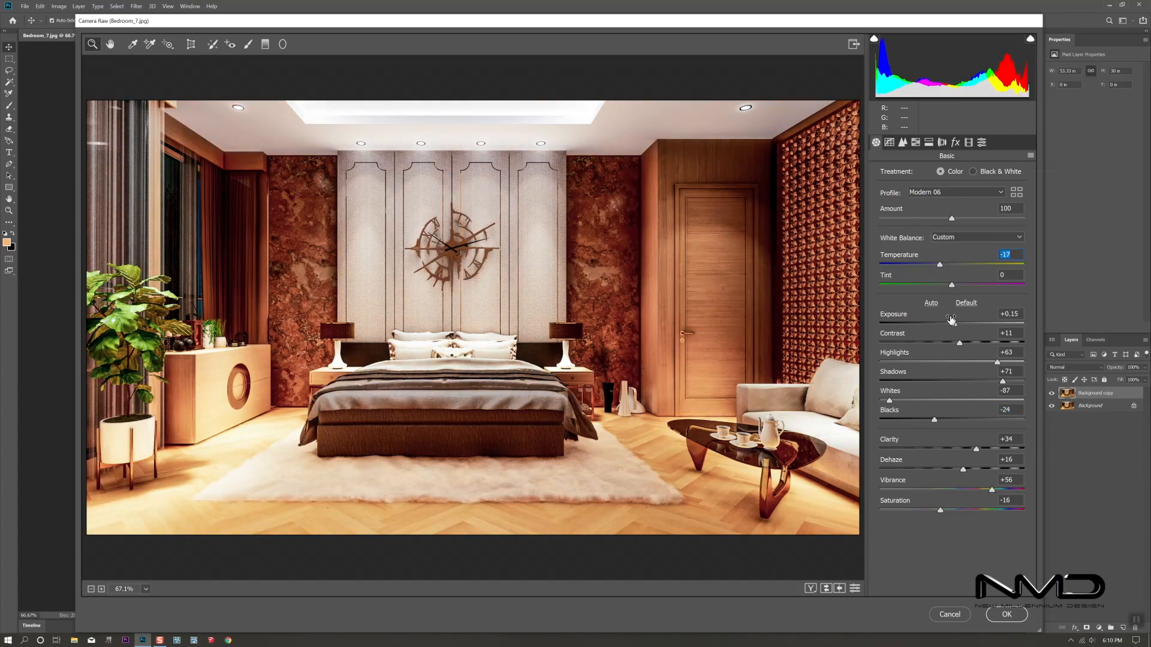
{"action": "left_click_drag", "start_coordinate": [954, 324], "coordinate": [949, 325]}
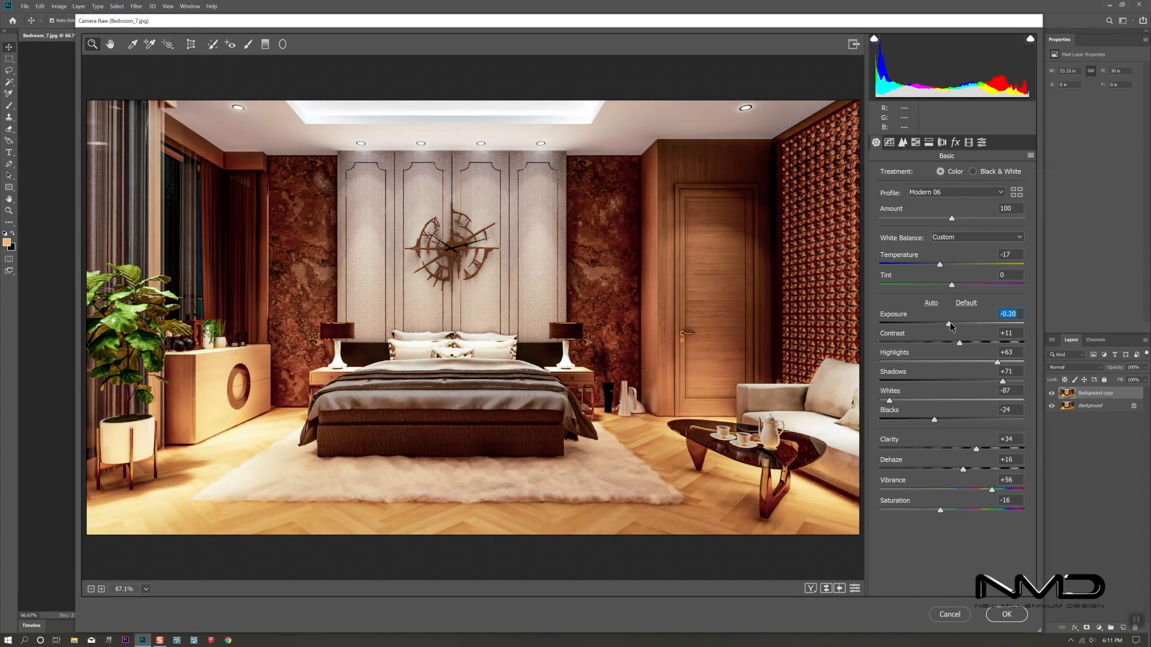
{"action": "left_click", "coordinate": [942, 514]}
{"action": "left_click_drag", "start_coordinate": [941, 513], "coordinate": [949, 516]}
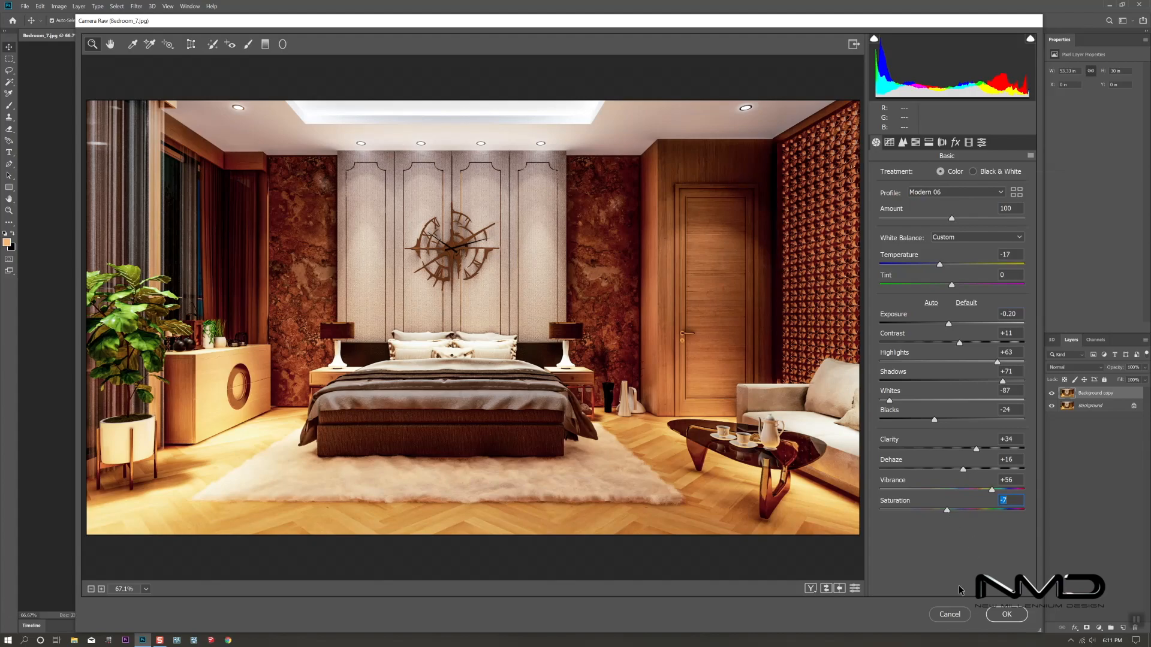
{"action": "left_click", "coordinate": [1006, 615]}
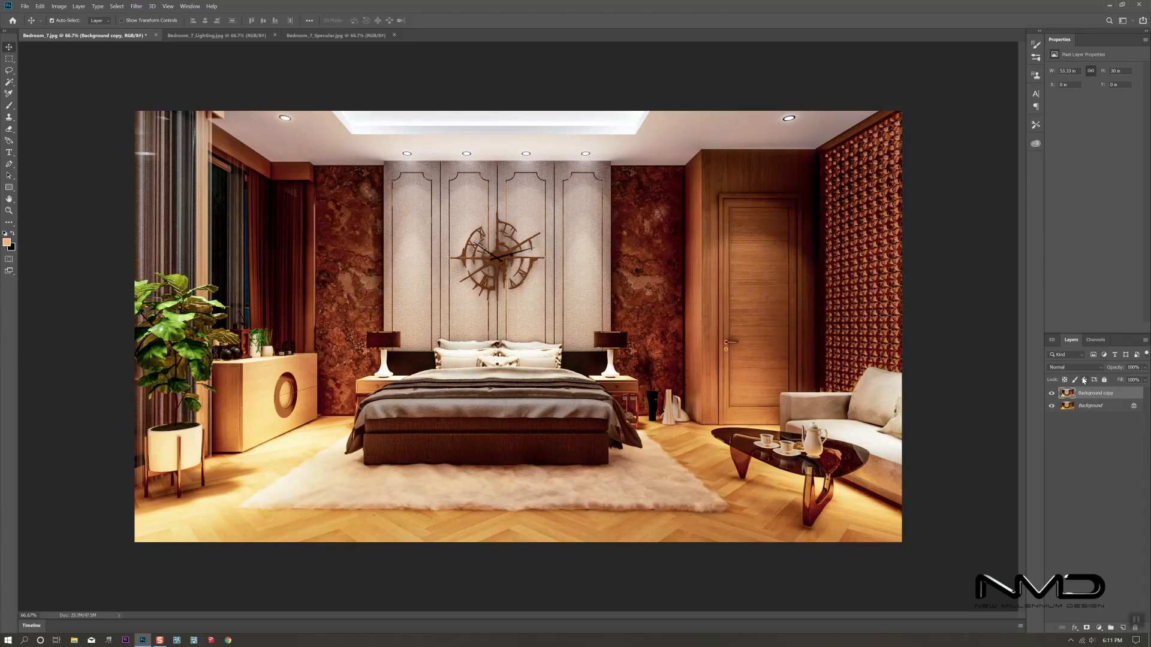
Add a Selective Color adjustment for Greens with Cyan +17, Magenta +24, Yellow -29 and Black +27, and compare it hidden and shown.
{"action": "left_click", "coordinate": [1099, 628]}
{"action": "left_click", "coordinate": [1098, 625]}
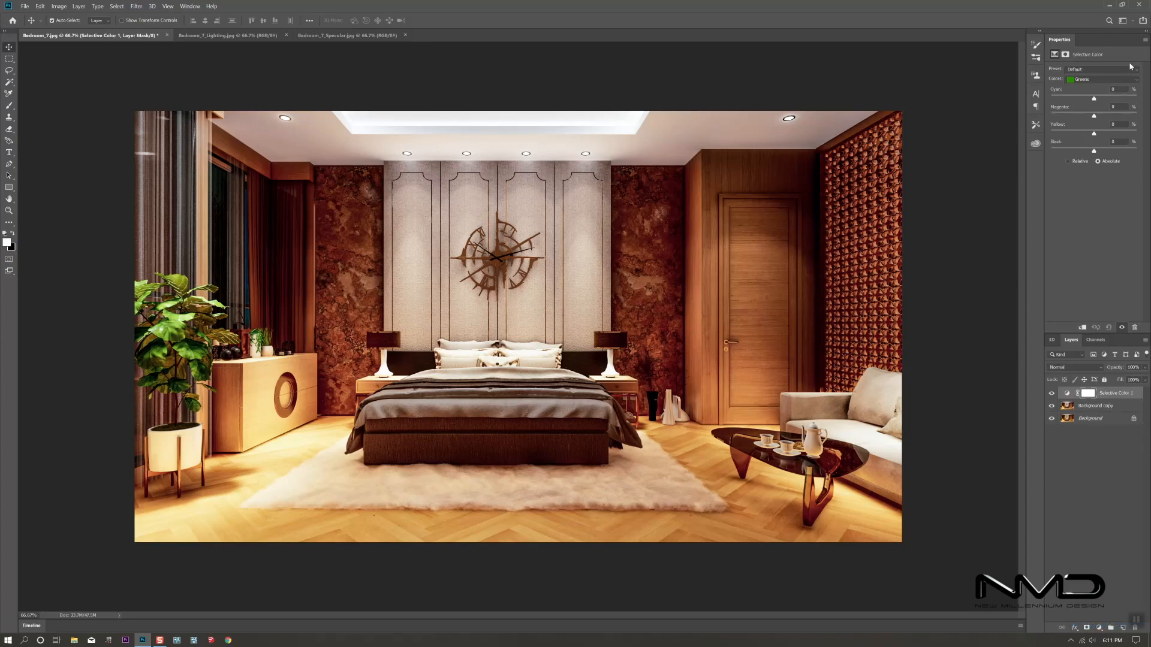
{"action": "left_click_drag", "start_coordinate": [1095, 99], "coordinate": [1102, 102]}
{"action": "left_click_drag", "start_coordinate": [1112, 122], "coordinate": [1116, 124]}
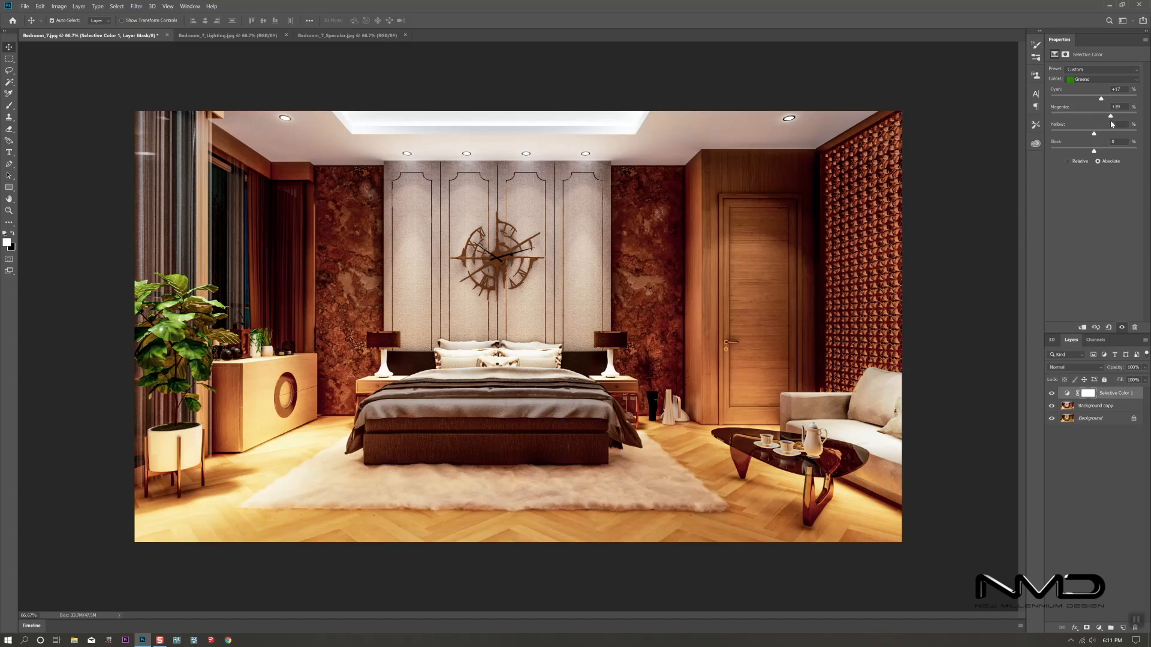
{"action": "left_click_drag", "start_coordinate": [1106, 121], "coordinate": [1106, 152]}
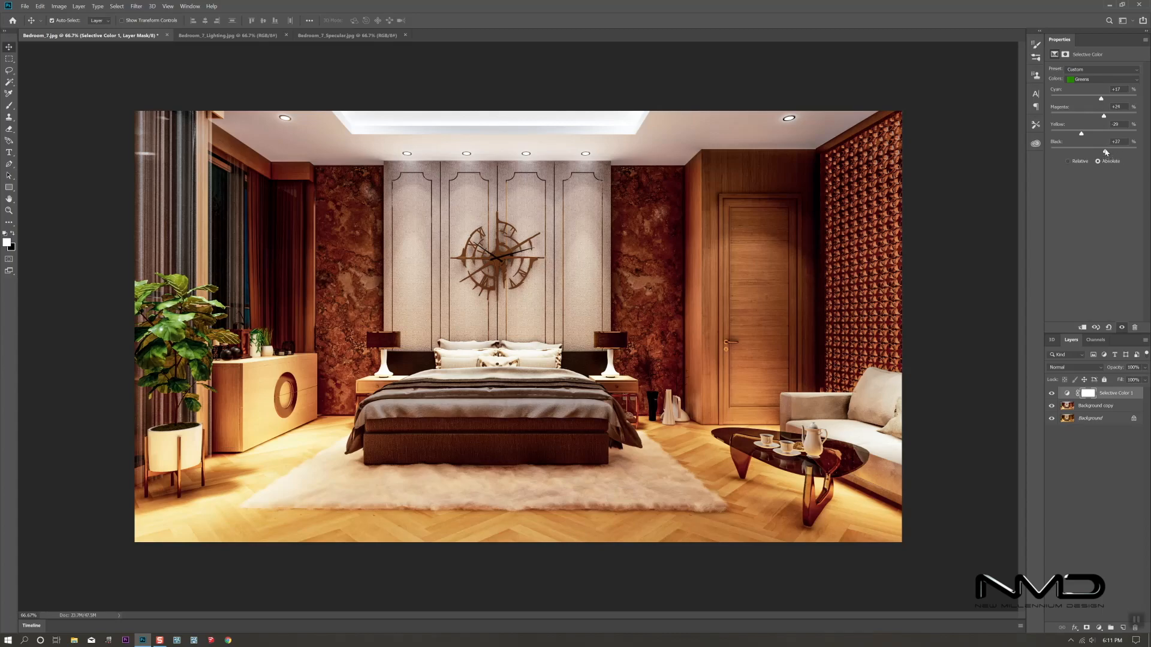
{"action": "left_click", "coordinate": [1052, 393]}
{"action": "left_click", "coordinate": [1051, 394]}
Add a second Selective Color adjustment above Background copy, setting Reds to Cyan +9, Magenta +4, Yellow +6 and Black -7.
{"action": "left_click", "coordinate": [1097, 407]}
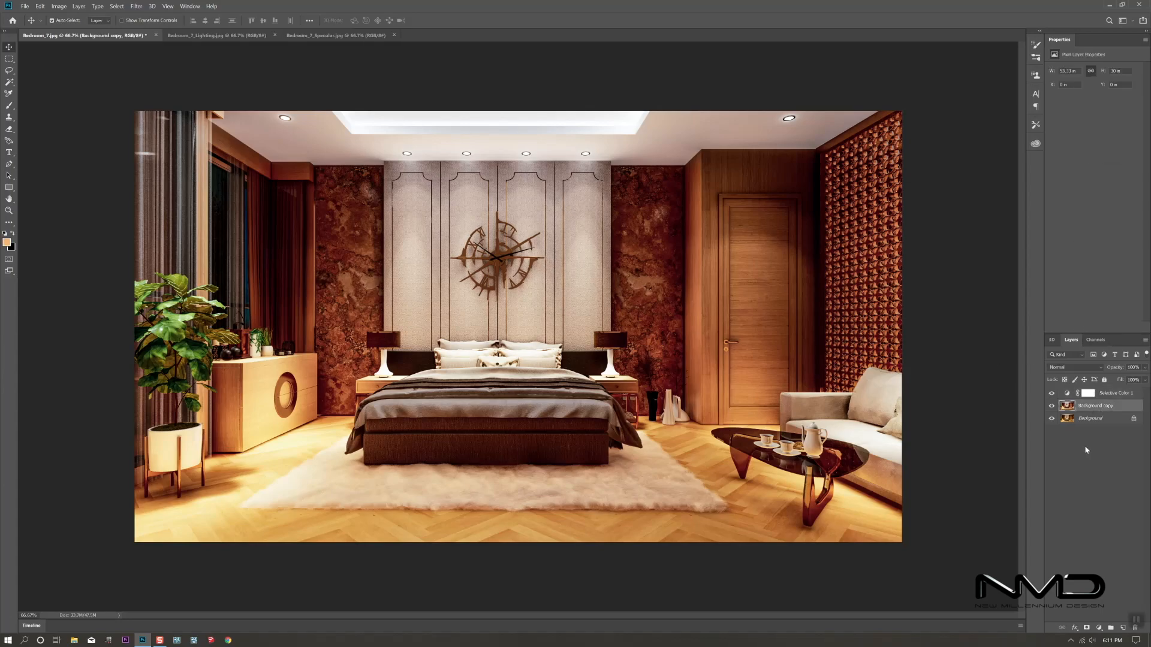
{"action": "left_click", "coordinate": [1098, 627]}
{"action": "left_click", "coordinate": [1088, 629]}
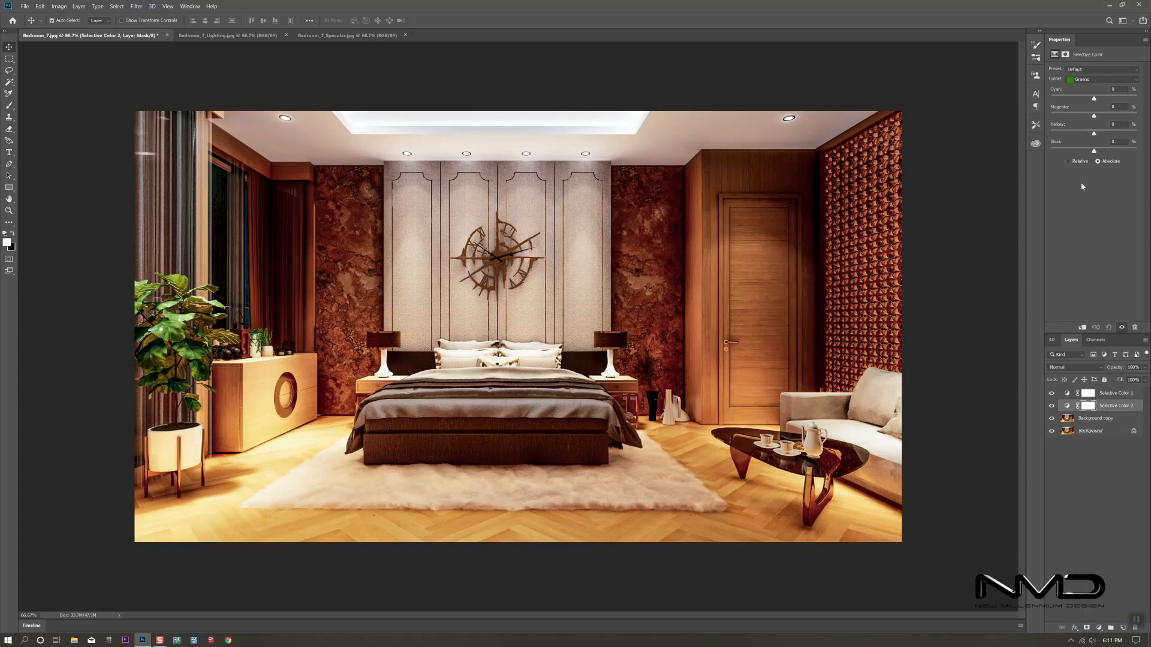
{"action": "left_click", "coordinate": [1091, 81]}
{"action": "left_click", "coordinate": [1088, 84]}
{"action": "left_click_drag", "start_coordinate": [1095, 100], "coordinate": [1098, 121]}
{"action": "mouse_move", "coordinate": [1095, 135]}
{"action": "left_mouse_down"}
{"action": "mouse_move", "coordinate": [1083, 152]}
{"action": "mouse_move", "coordinate": [1095, 152]}
{"action": "left_mouse_up"}
{"action": "left_click_drag", "start_coordinate": [1101, 100], "coordinate": [1094, 99]}
{"action": "left_click_drag", "start_coordinate": [1097, 98], "coordinate": [1099, 99]}
Compare the image with the Reds Selective Color adjustment hidden and shown.
{"action": "left_click", "coordinate": [1052, 406]}
{"action": "left_click", "coordinate": [1053, 406]}
{"action": "left_click", "coordinate": [1054, 407]}
{"action": "left_click", "coordinate": [1053, 406]}
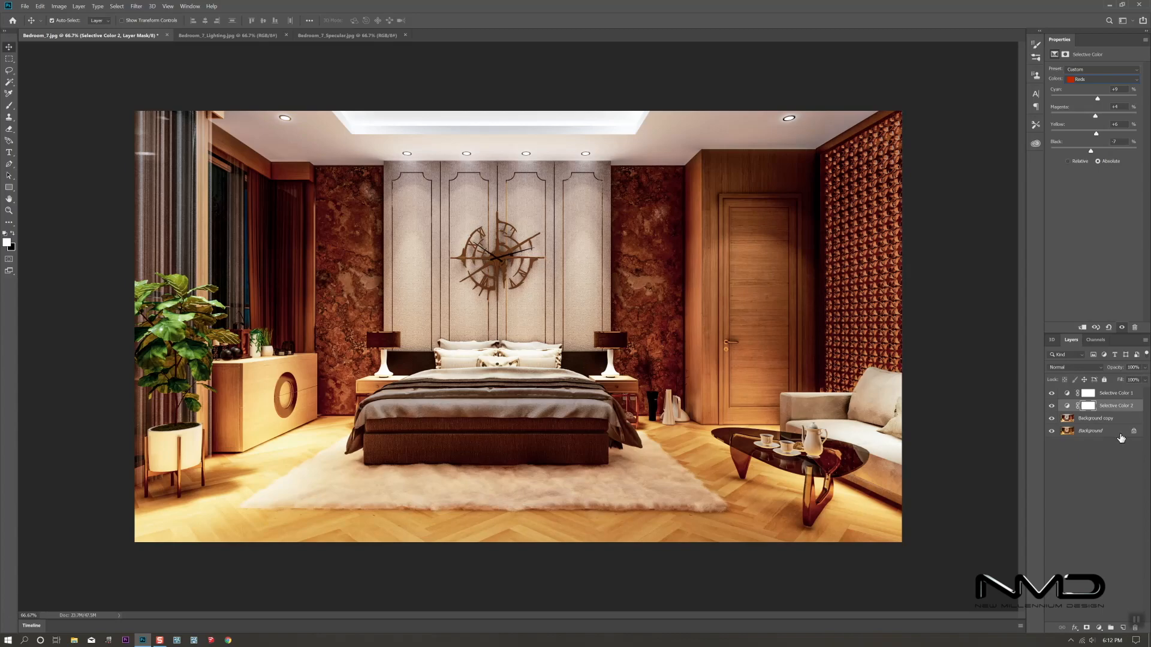
Add a Brightness/Contrast adjustment above Background copy with near-zero brightness and contrast -8, and compare it hidden and shown.
{"action": "left_click", "coordinate": [1091, 419]}
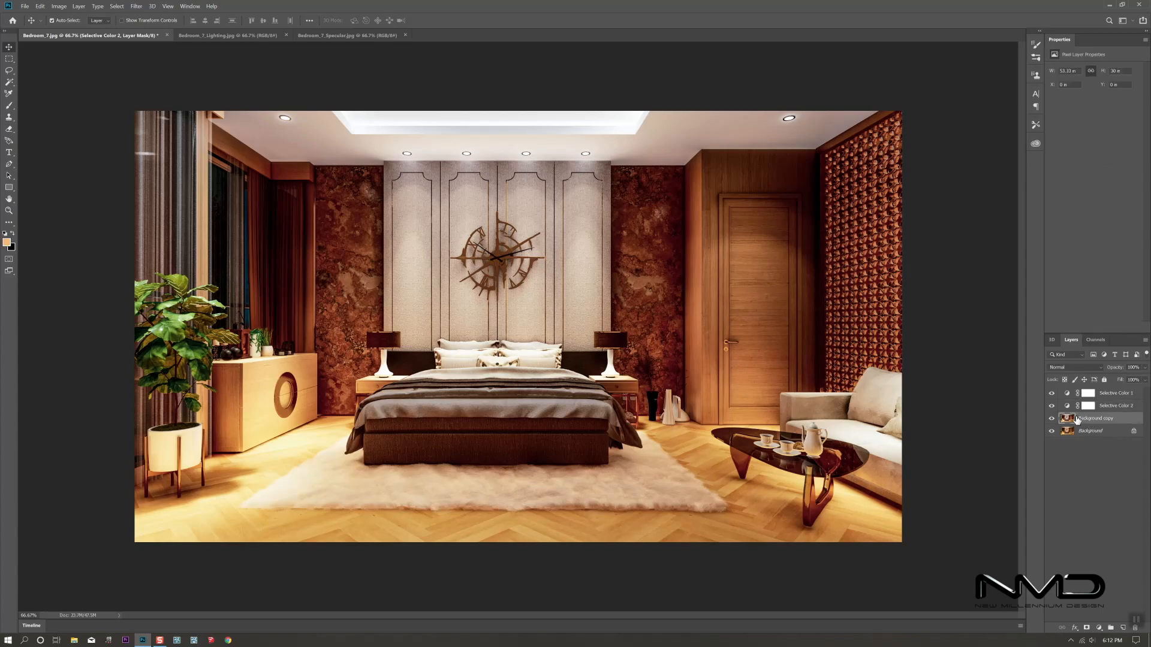
{"action": "left_click", "coordinate": [1099, 628]}
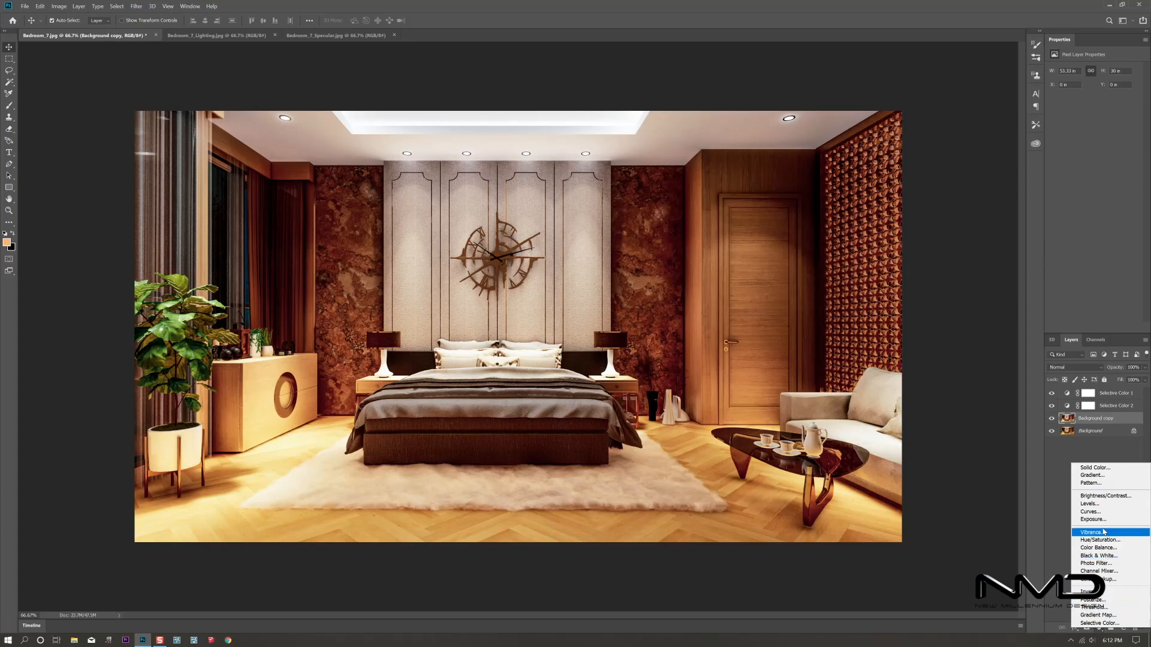
{"action": "left_click", "coordinate": [1106, 495]}
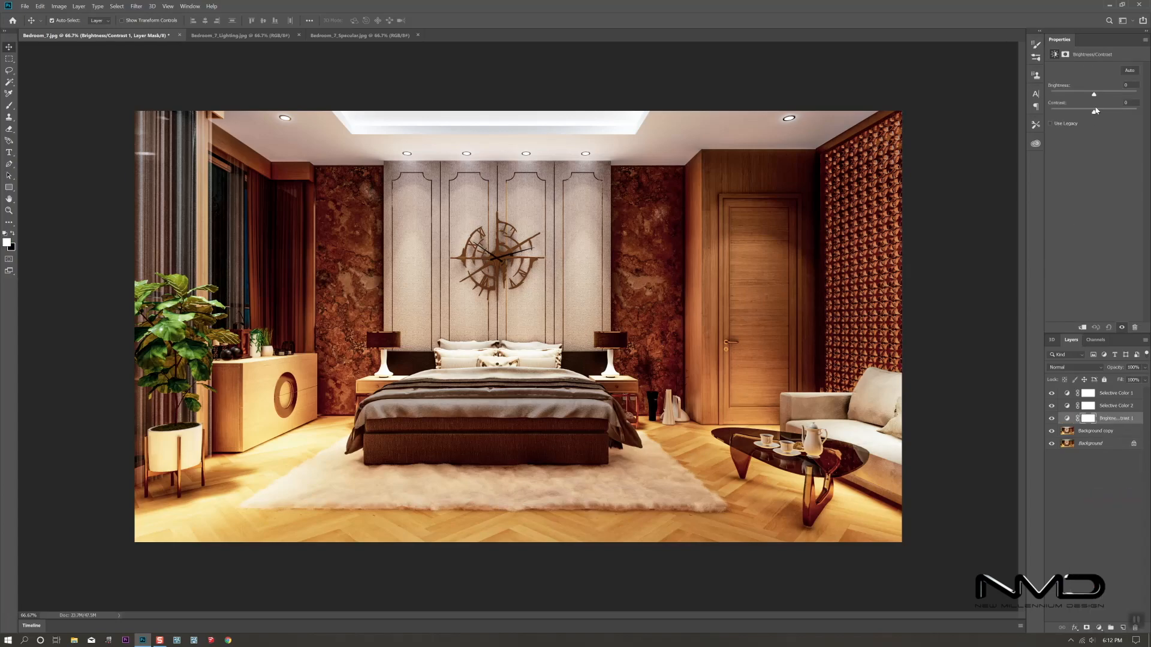
{"action": "mouse_move", "coordinate": [1095, 97]}
{"action": "left_mouse_down"}
{"action": "mouse_move", "coordinate": [1106, 97]}
{"action": "mouse_move", "coordinate": [1086, 99]}
{"action": "mouse_move", "coordinate": [1089, 113]}
{"action": "left_mouse_up"}
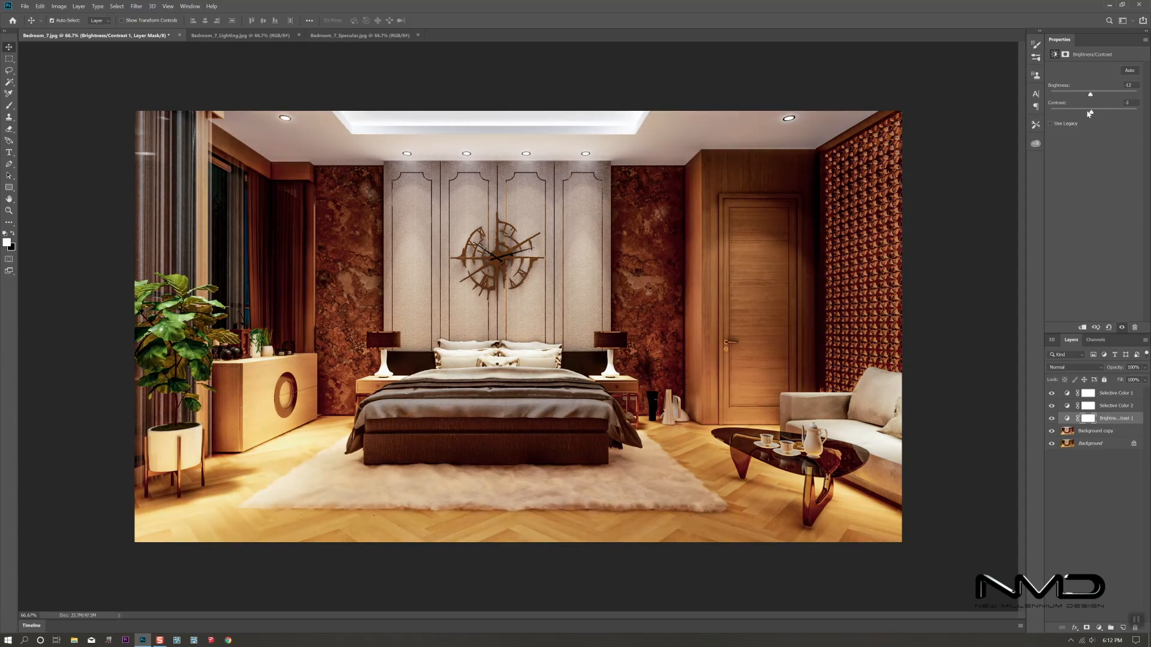
{"action": "left_click_drag", "start_coordinate": [1091, 95], "coordinate": [1091, 100]}
{"action": "left_click_drag", "start_coordinate": [1092, 97], "coordinate": [1092, 95]}
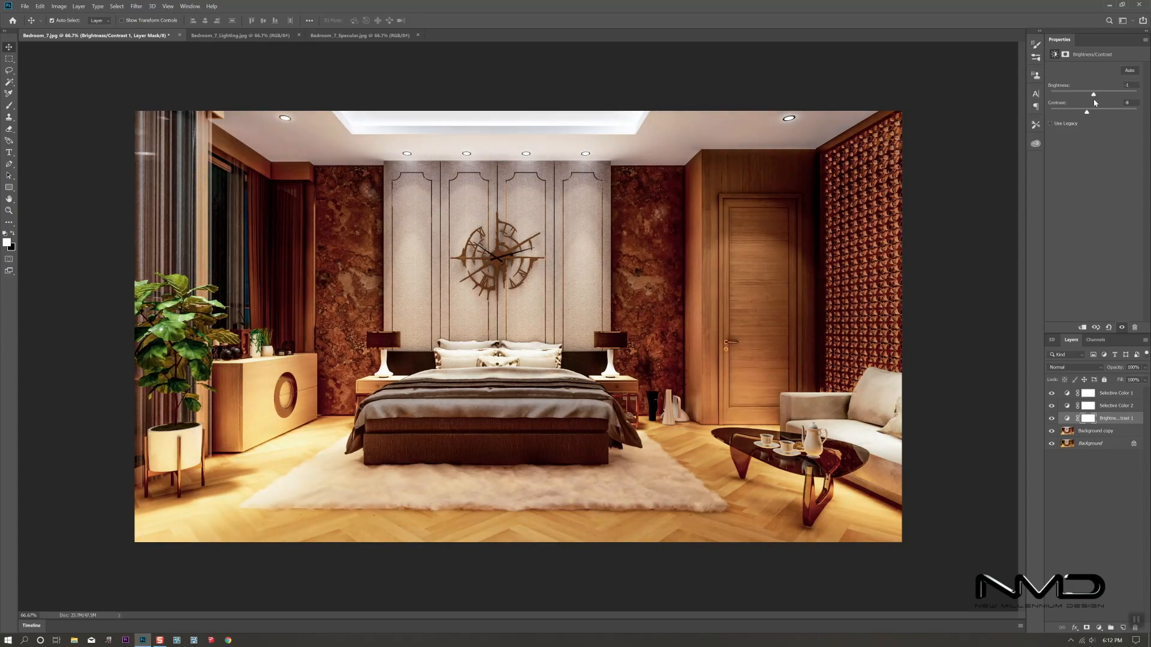
{"action": "left_click", "coordinate": [1051, 419]}
{"action": "left_click", "coordinate": [1052, 419]}
Group Background copy with the three adjustment layers and compare the image with the group hidden and shown.
{"action": "left_click", "coordinate": [1101, 430]}
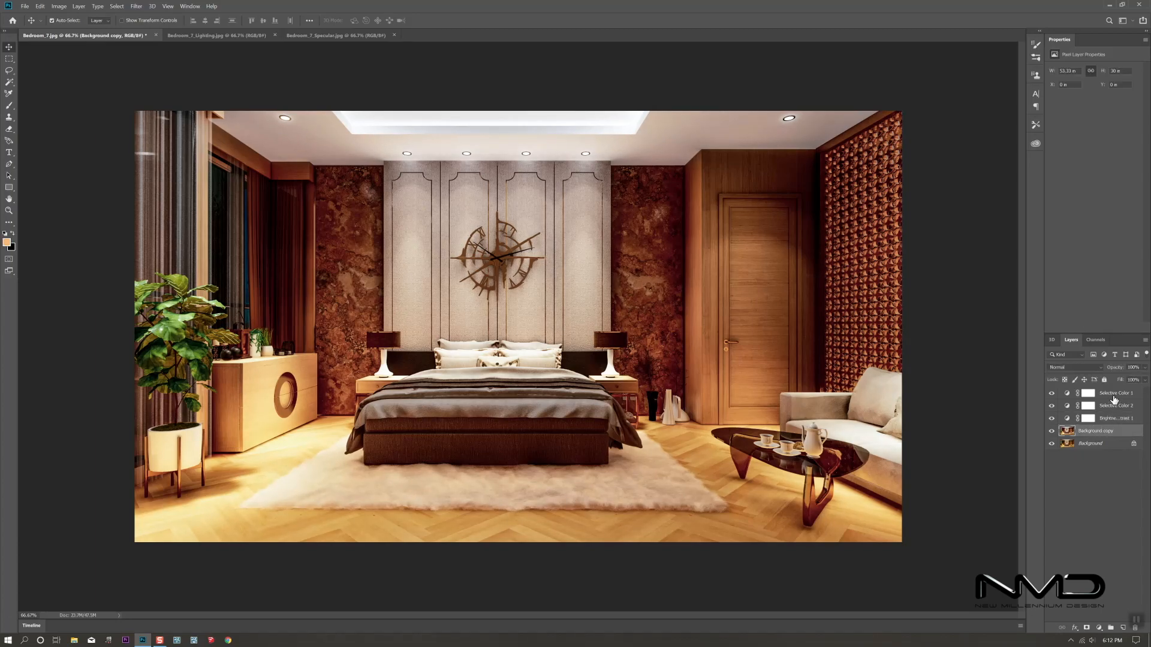
{"action": "left_click", "coordinate": [1110, 393], "text": "shift"}
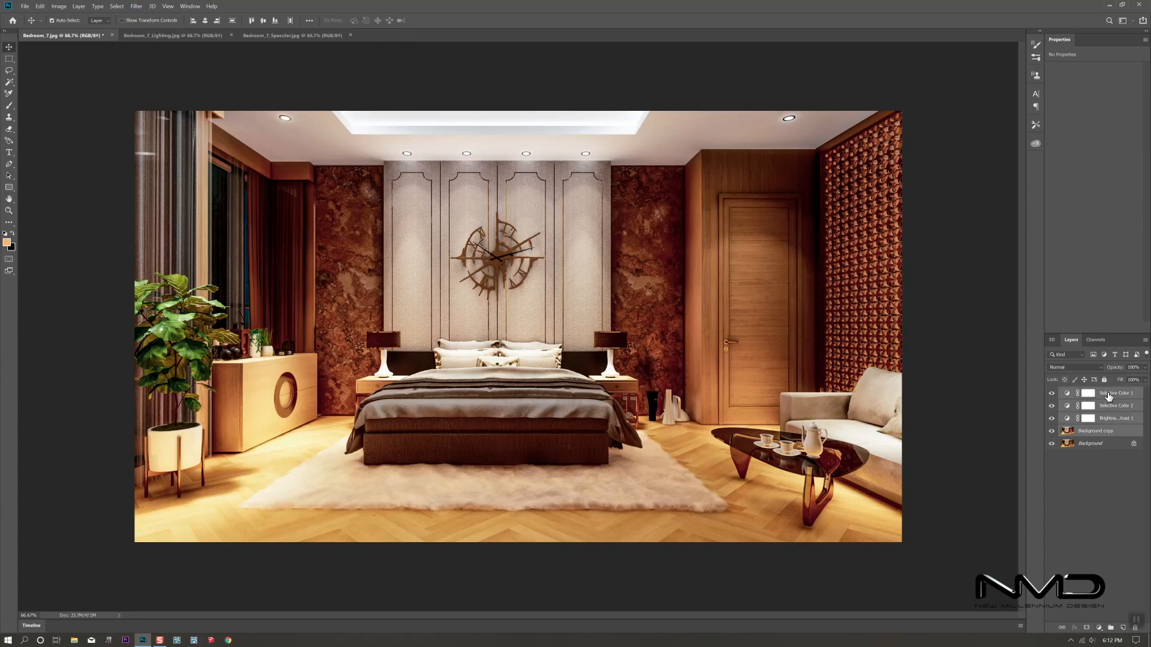
{"action": "right_click", "coordinate": [1108, 395]}
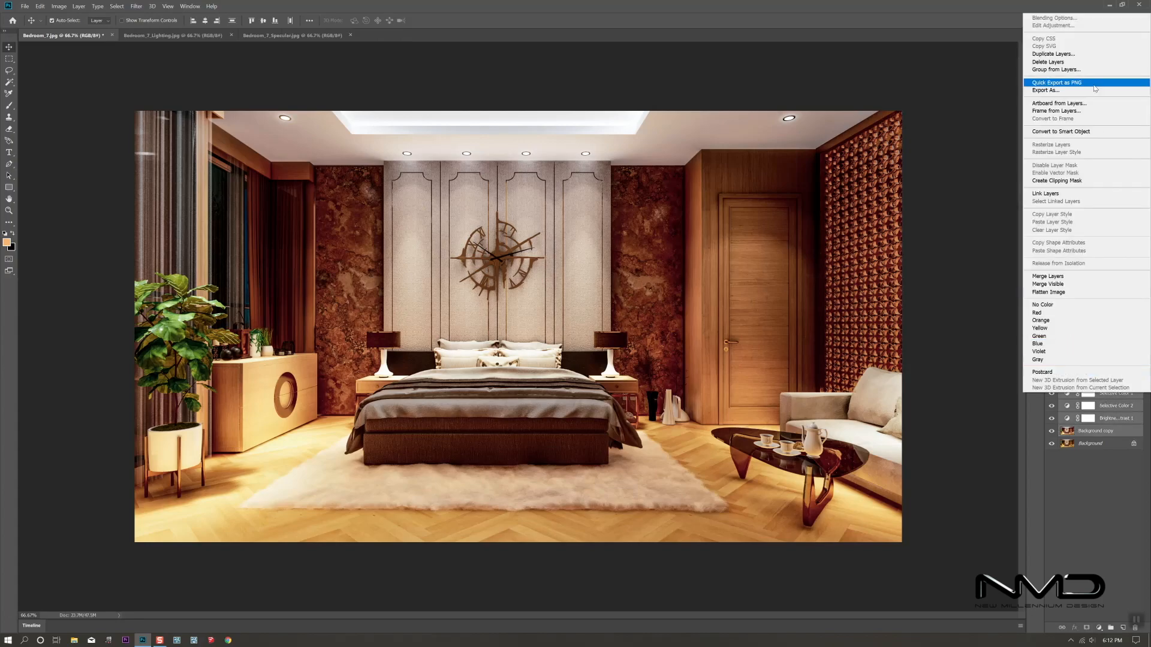
{"action": "left_click", "coordinate": [1057, 69]}
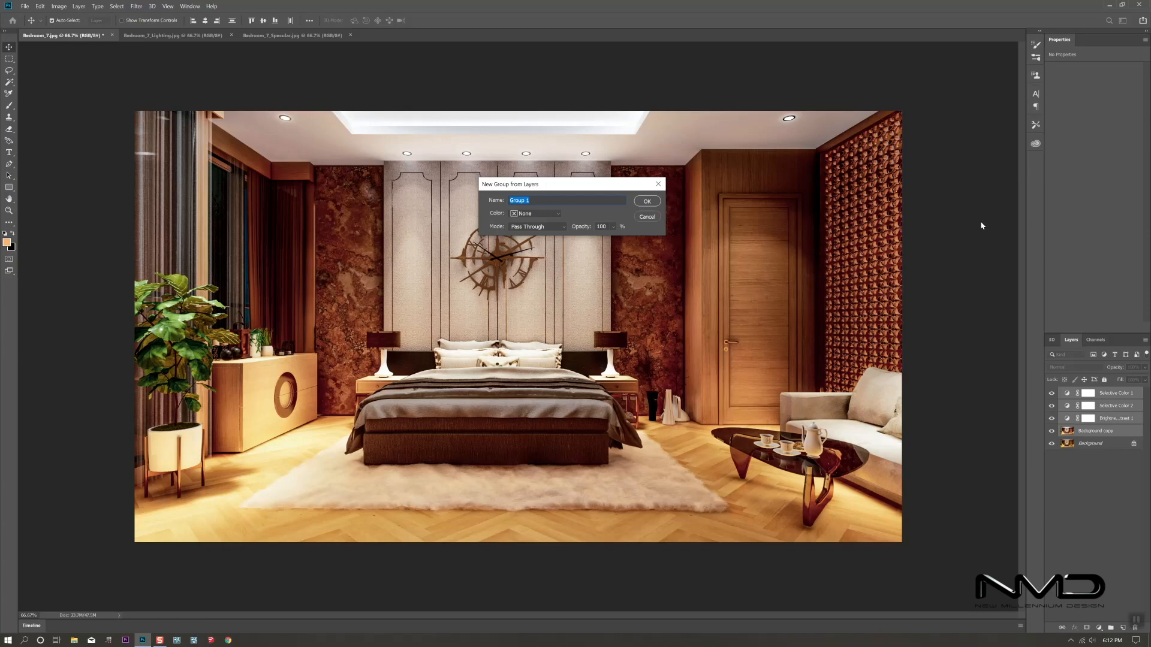
{"action": "key", "text": "Return"}
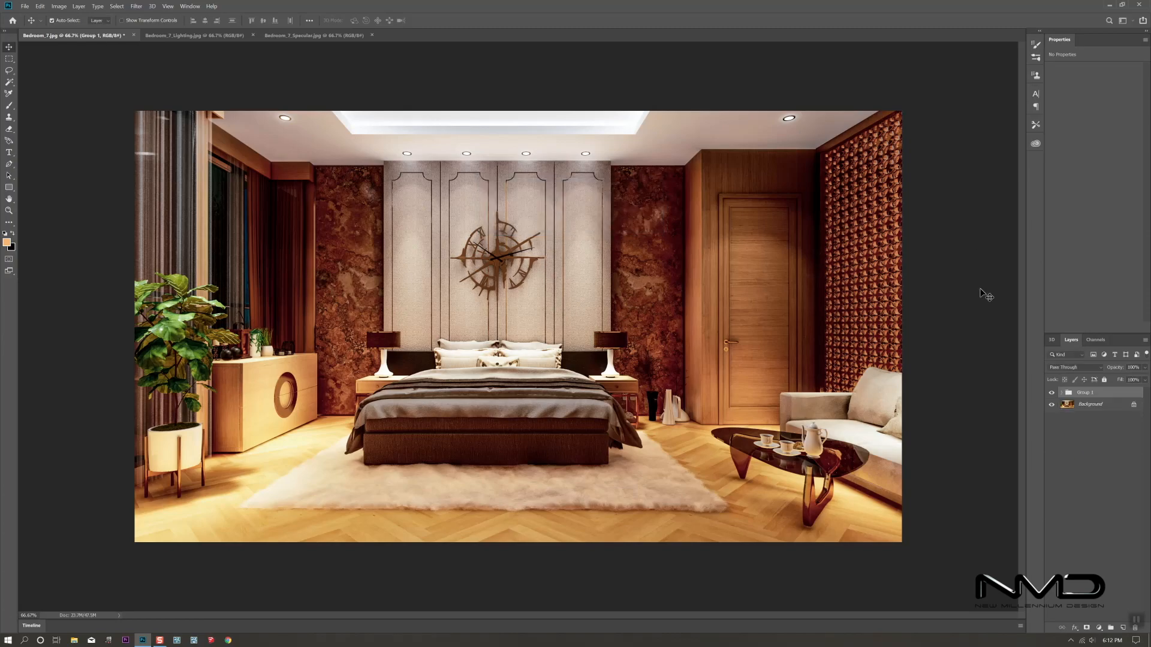
{"action": "left_click", "coordinate": [1052, 393]}
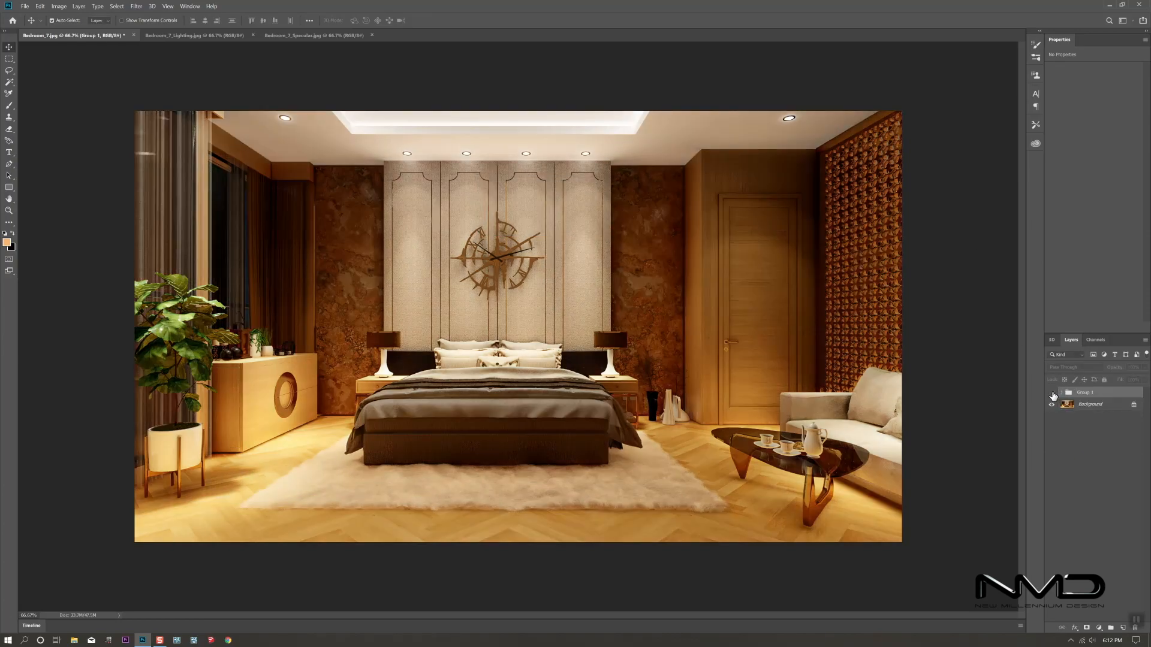
{"action": "left_click", "coordinate": [1052, 393]}
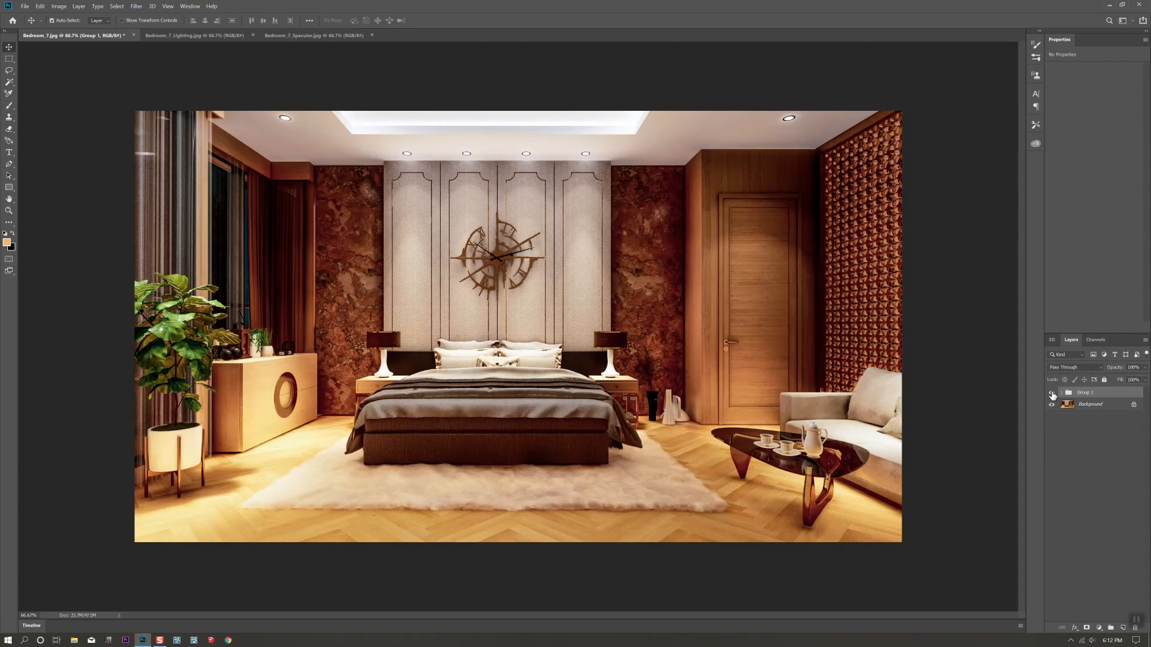